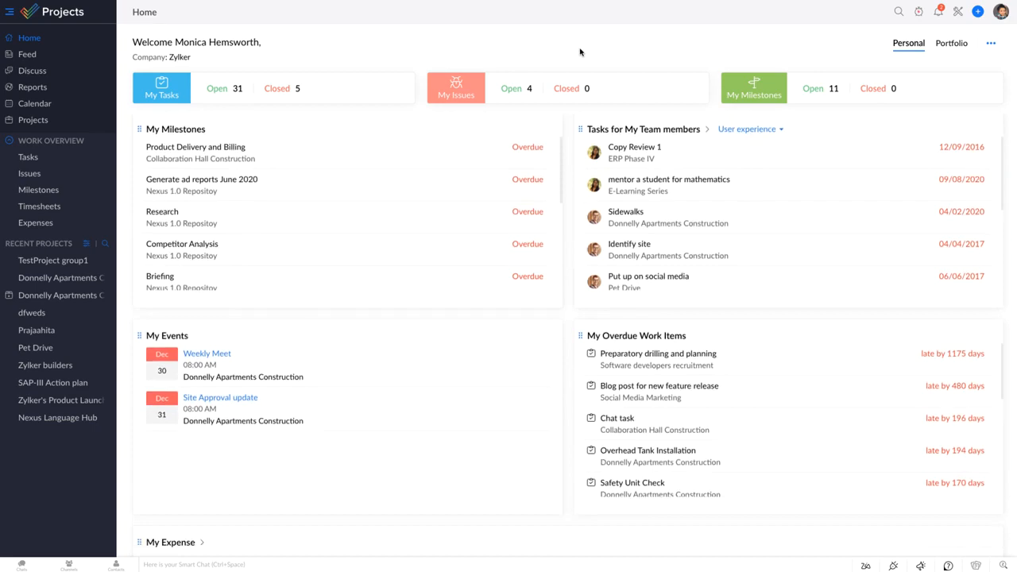
- Look over the widgets on the personal home dashboard and view the list of available widgets
scroll(580, 53, down, 3)
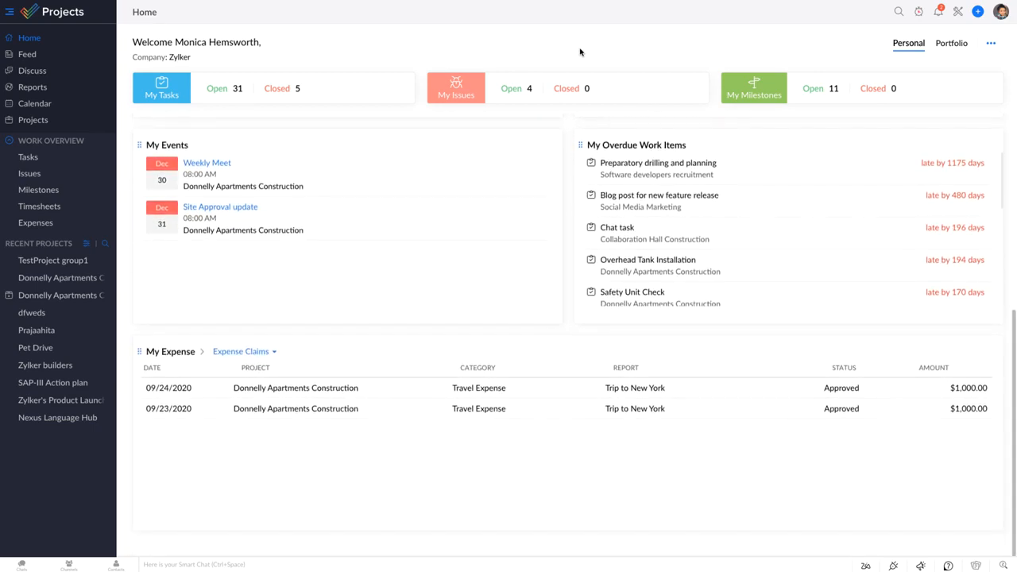
scroll(580, 53, up, 3)
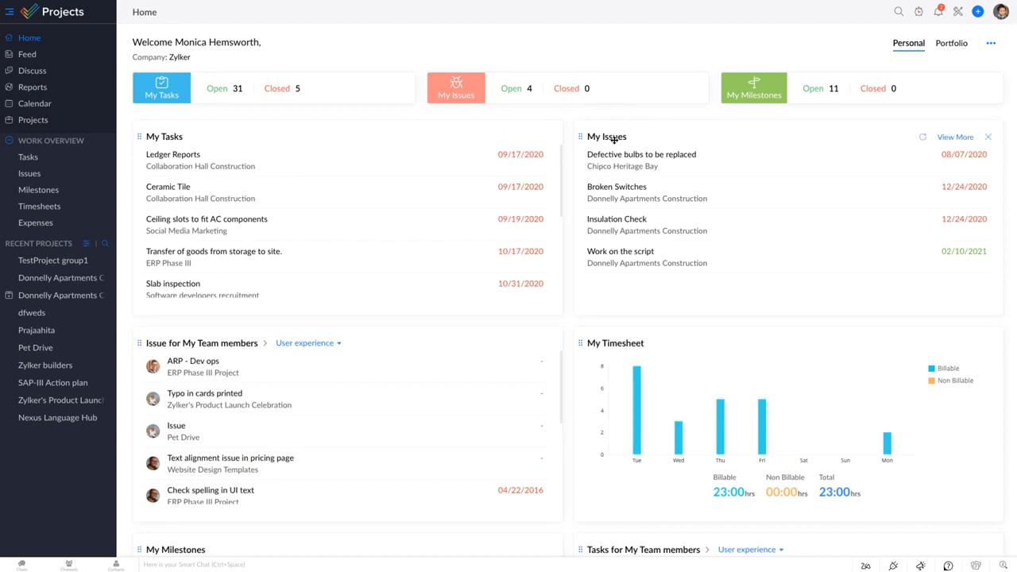
drag(615, 137, 164, 133)
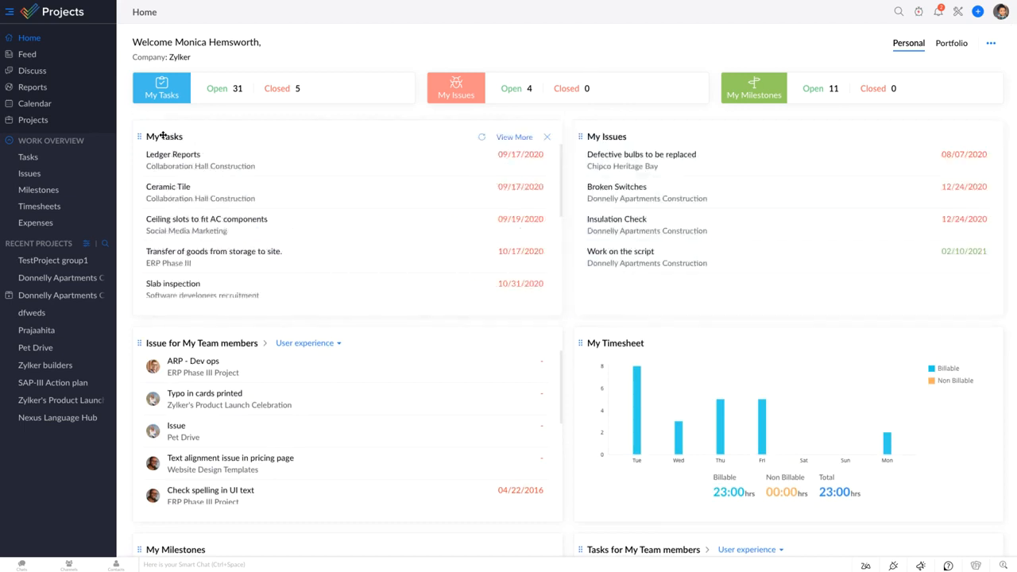
click(995, 47)
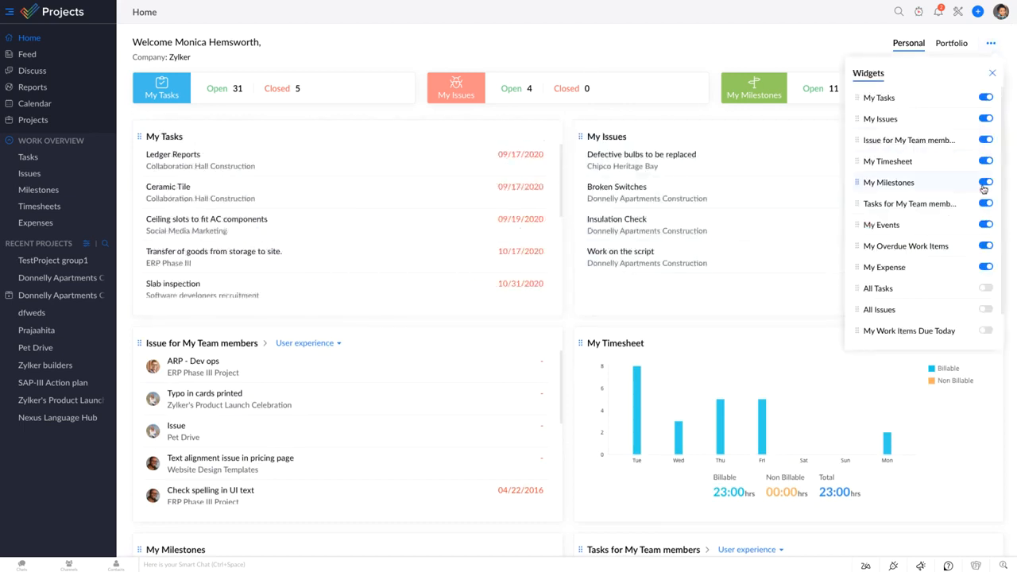
scroll(983, 191, down, 1)
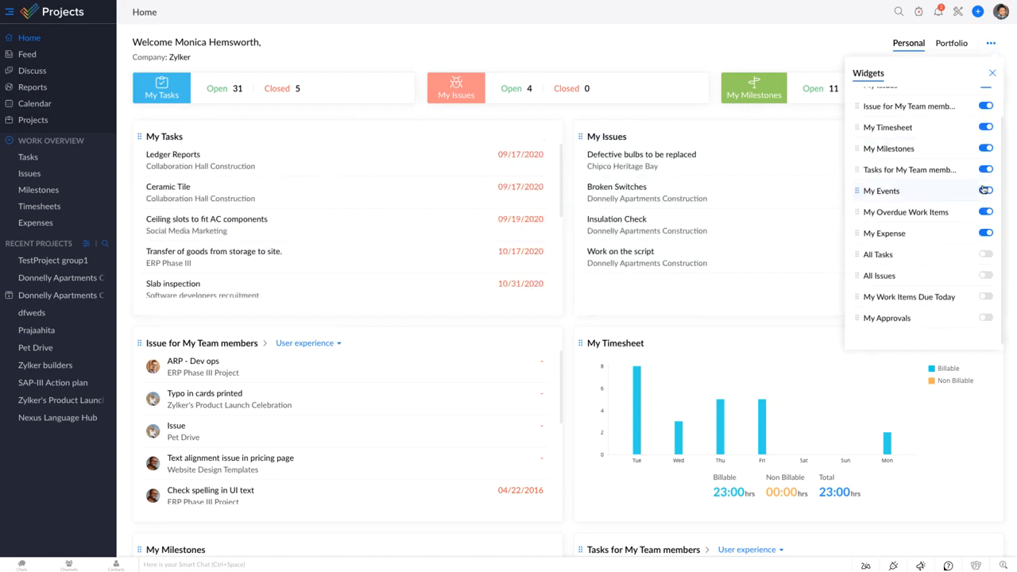
- Examine the Portfolio dashboard, from the project timeline Gantt through the status, ownership, client, budget health and group reports
click(960, 46)
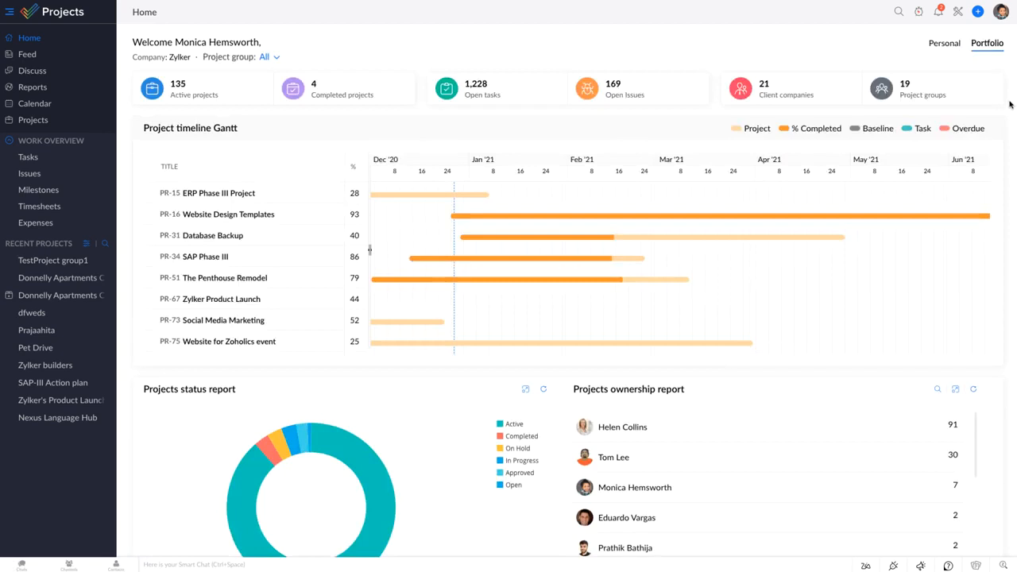
scroll(1010, 104, down, 3)
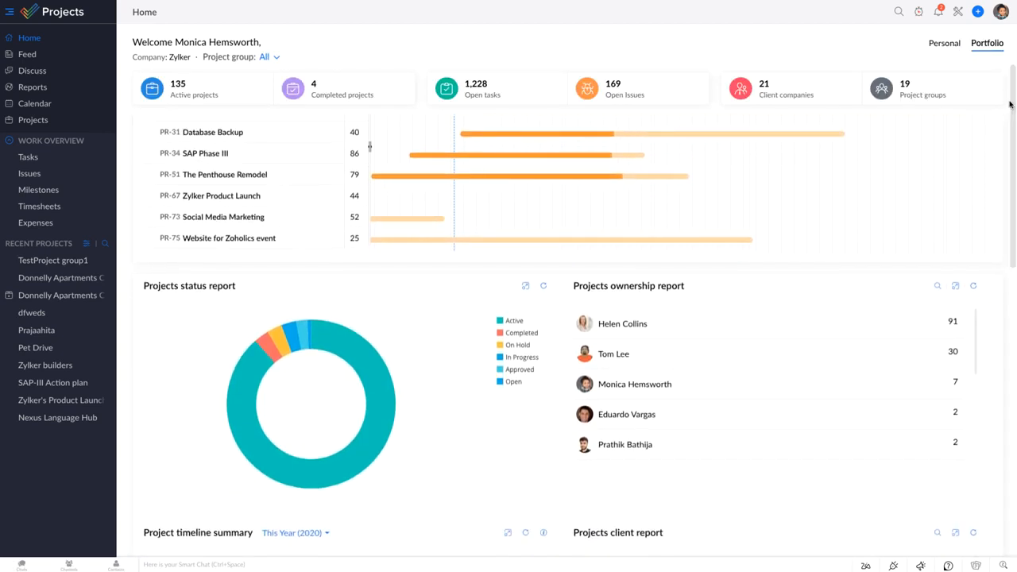
scroll(1011, 104, down, 3)
scroll(1010, 104, down, 2)
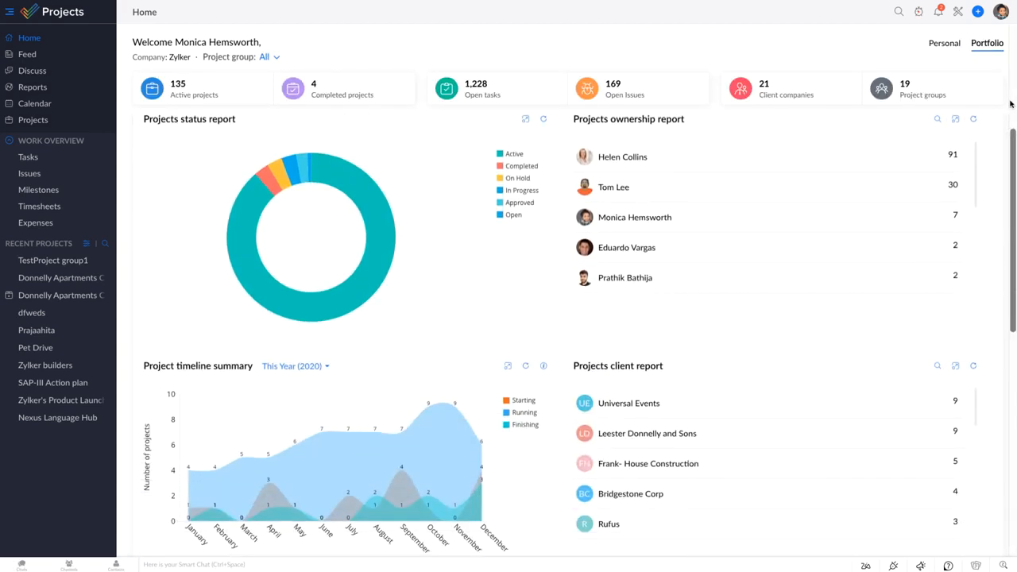
scroll(1010, 104, down, 4)
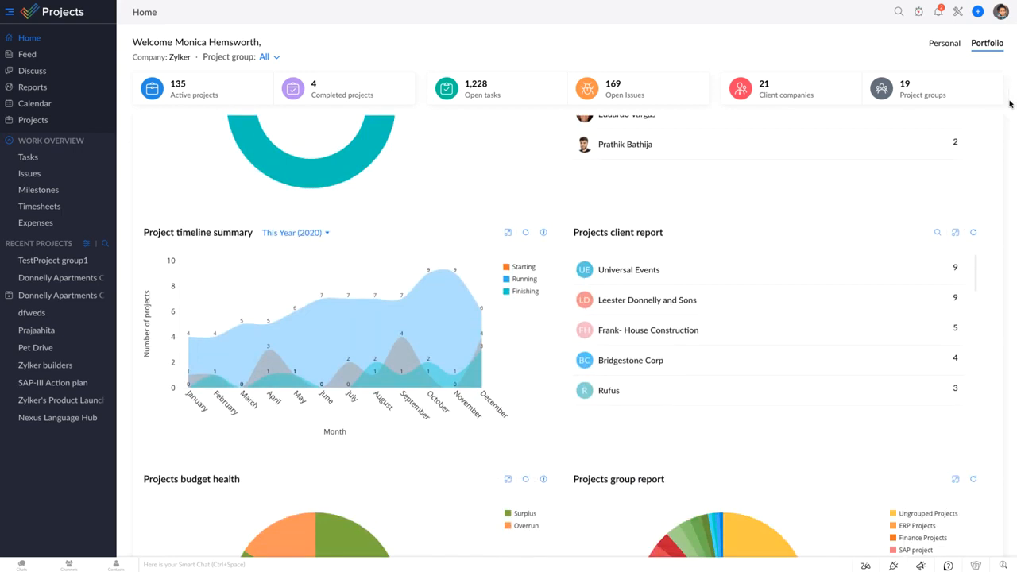
scroll(1010, 104, down, 2)
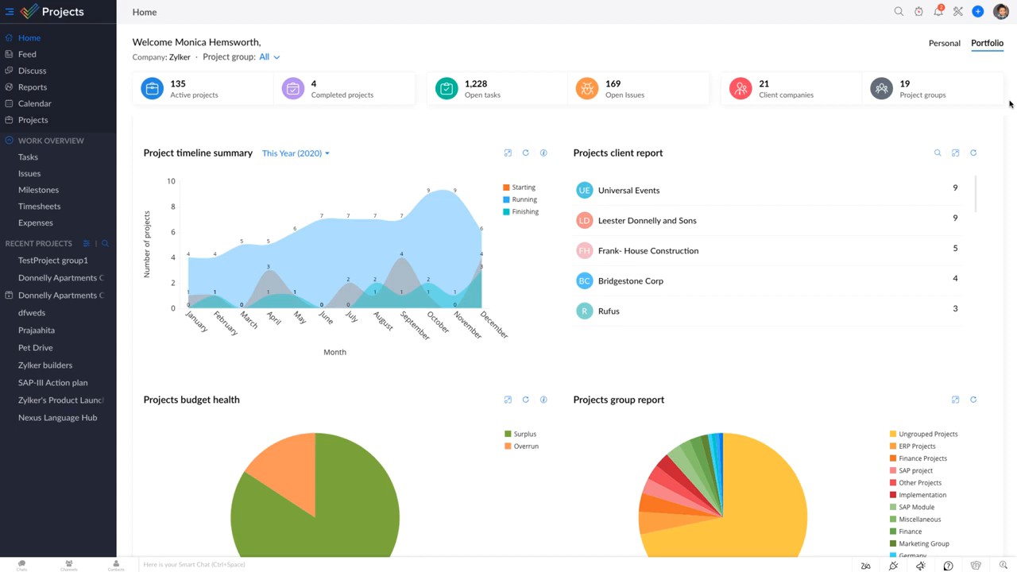
- Read through the feed for all projects and open a comment box on the "Ceiling slots to fit AC components" task update
click(74, 54)
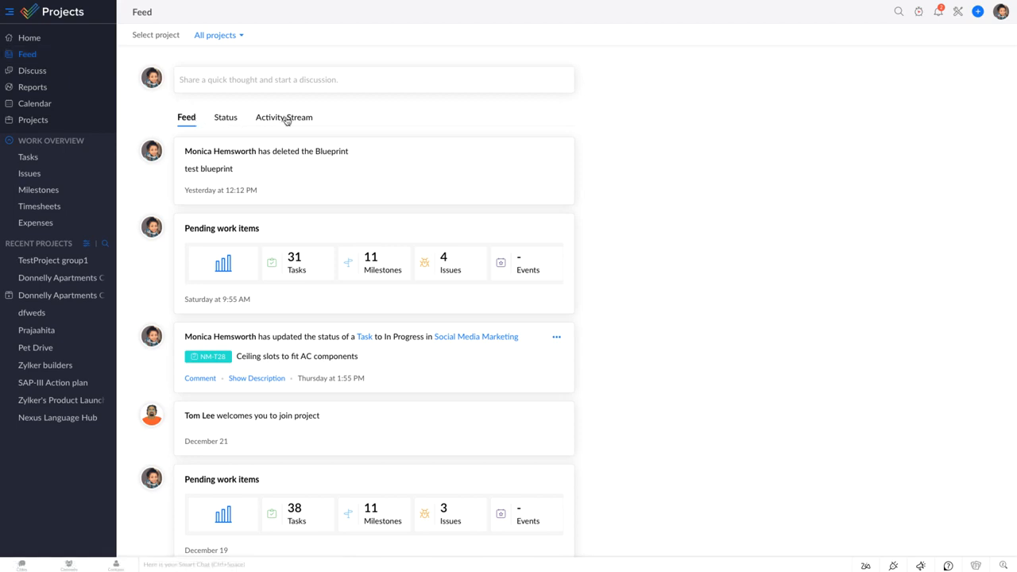
scroll(472, 157, down, 2)
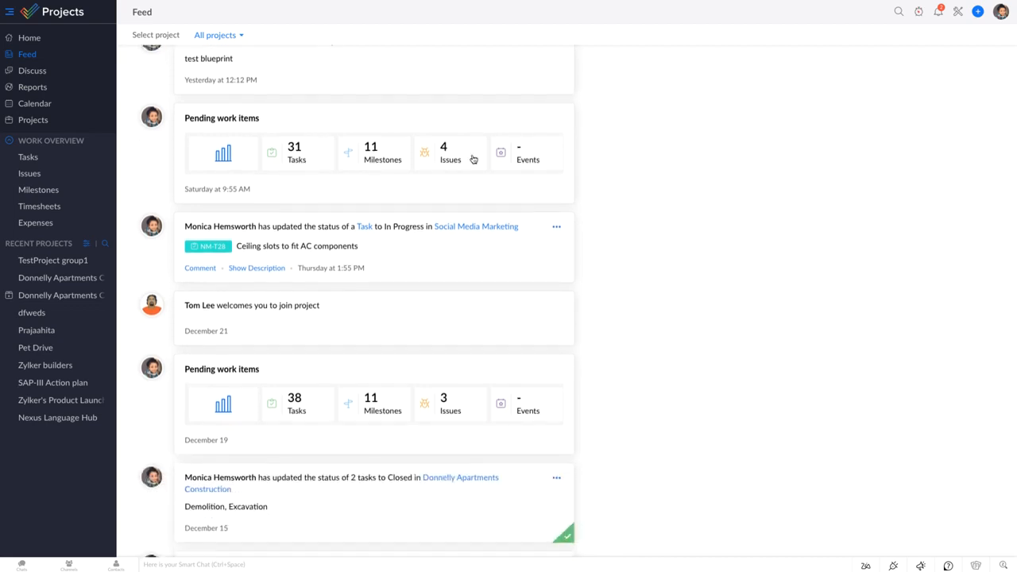
scroll(473, 159, down, 1)
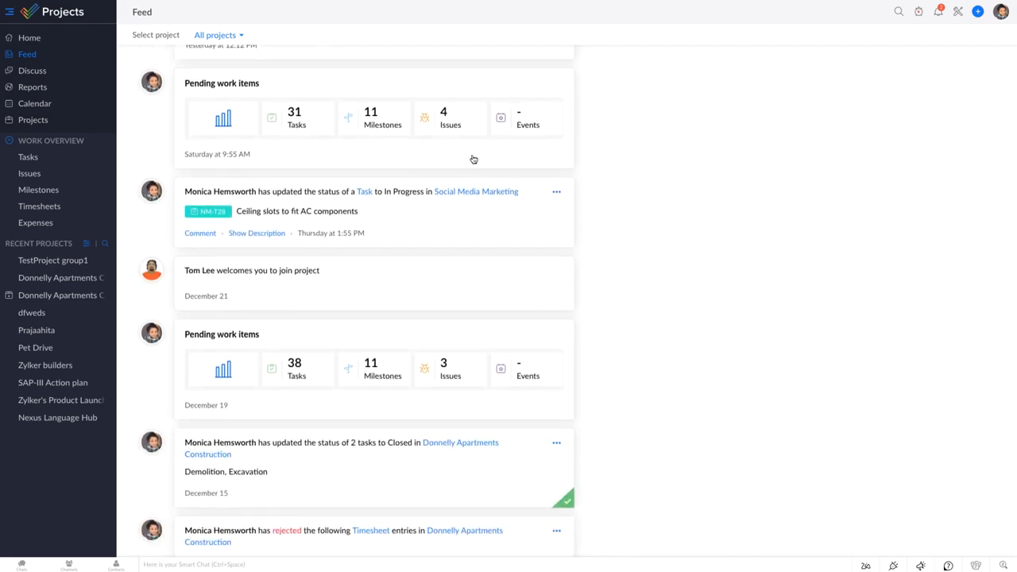
scroll(473, 159, down, 2)
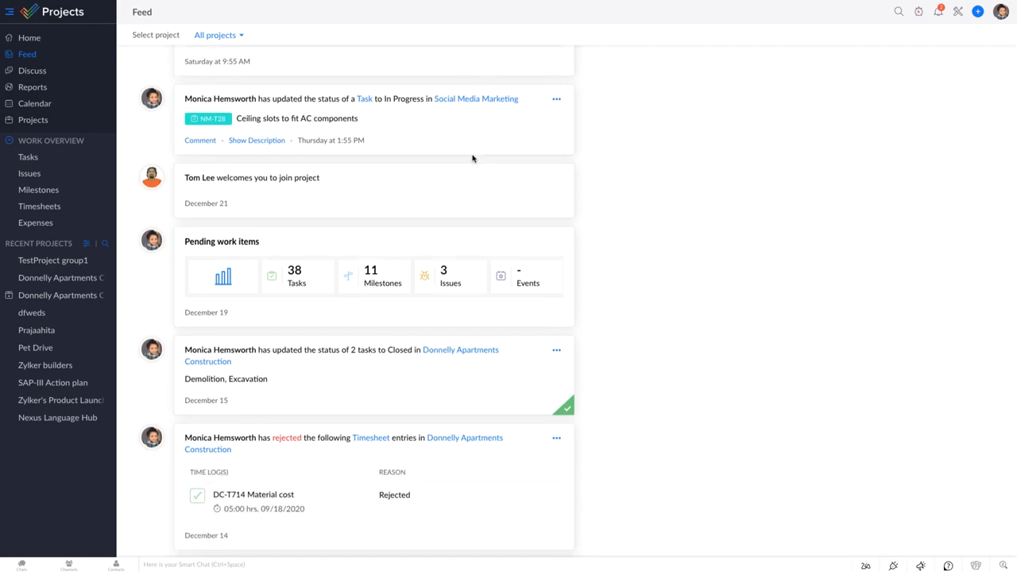
scroll(473, 159, up, 5)
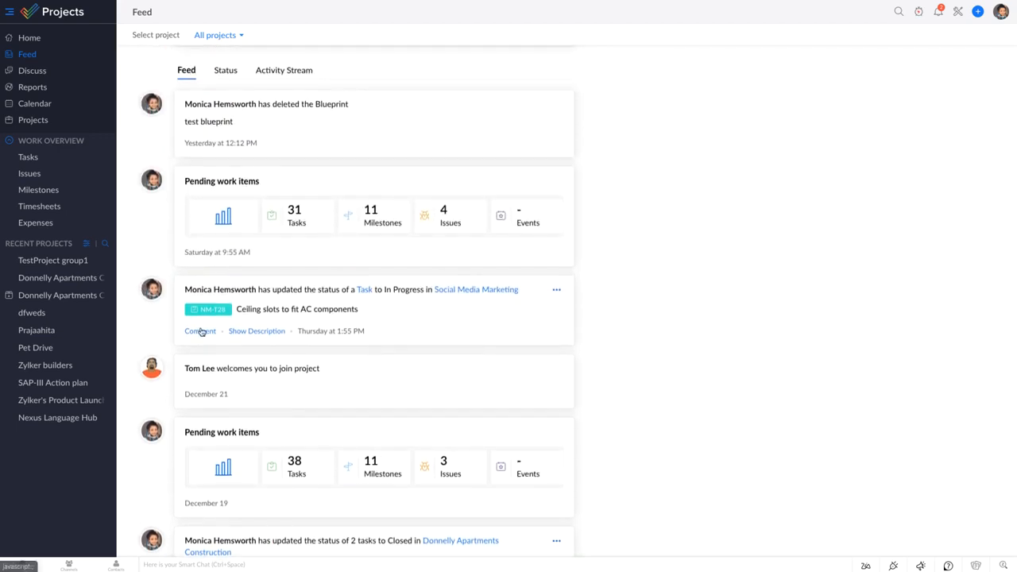
click(201, 331)
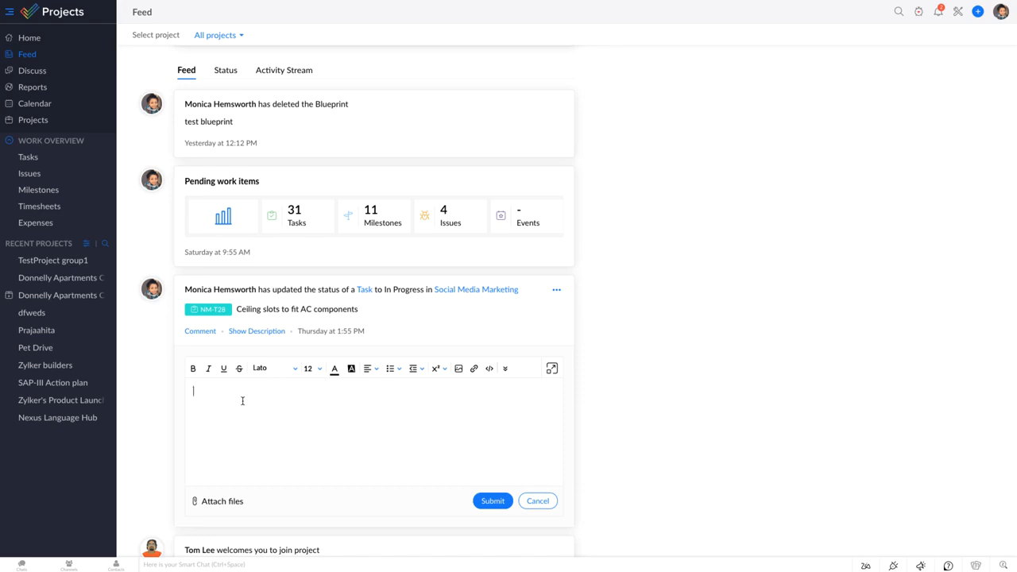
- Review the status posts and their comments, as well as the activity stream for all projects
click(226, 70)
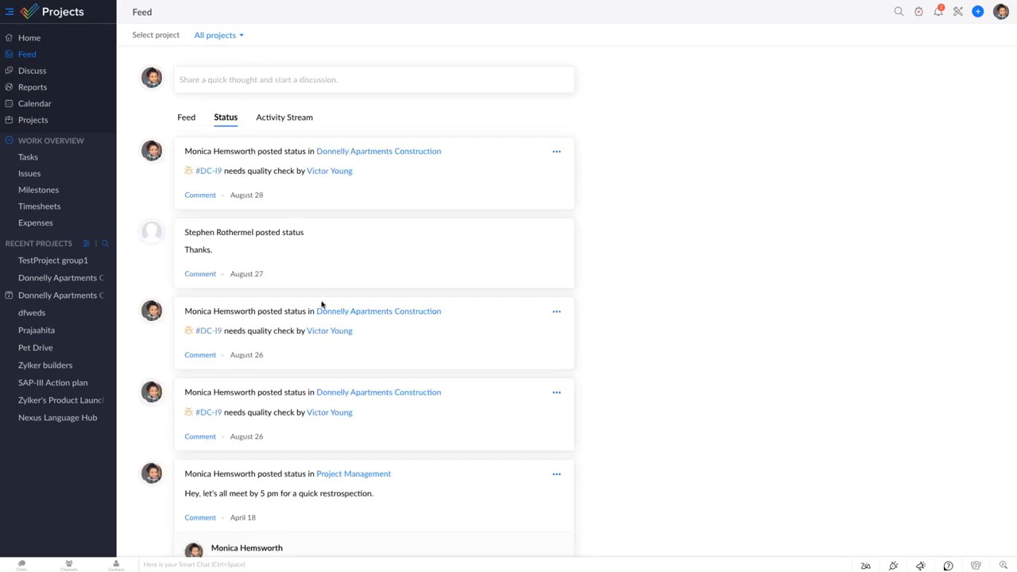
scroll(322, 304, down, 2)
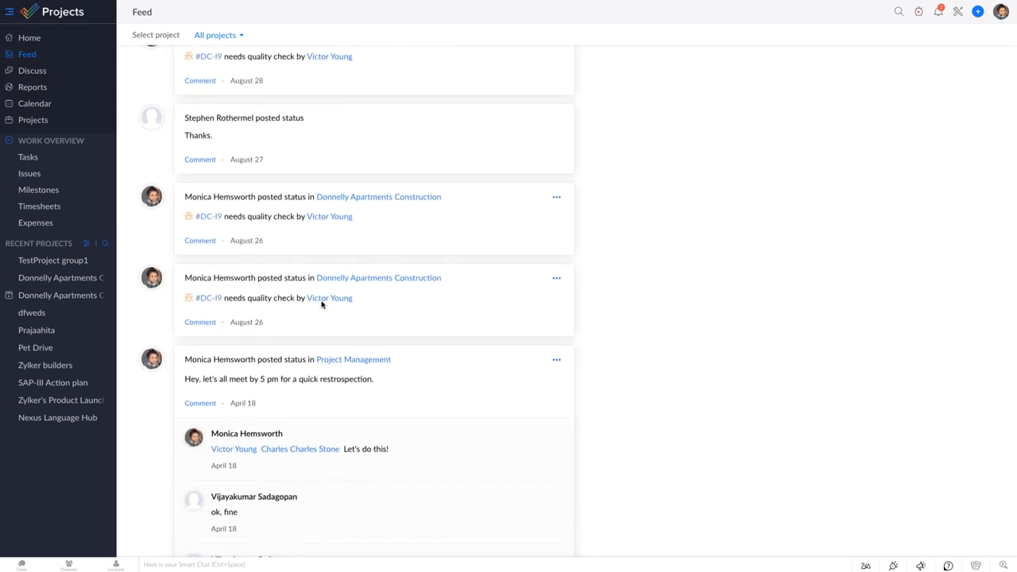
scroll(322, 303, down, 4)
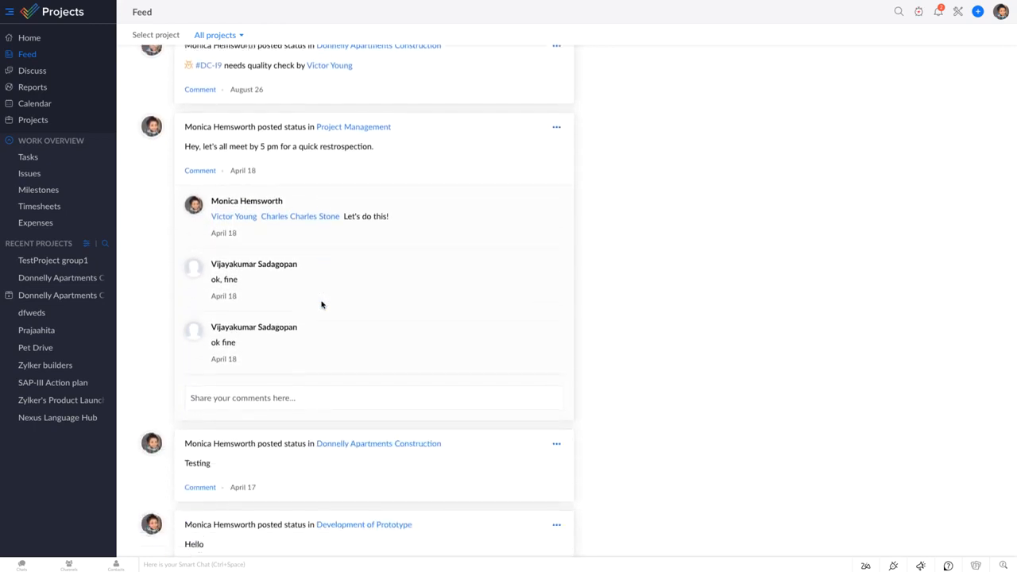
scroll(321, 304, down, 4)
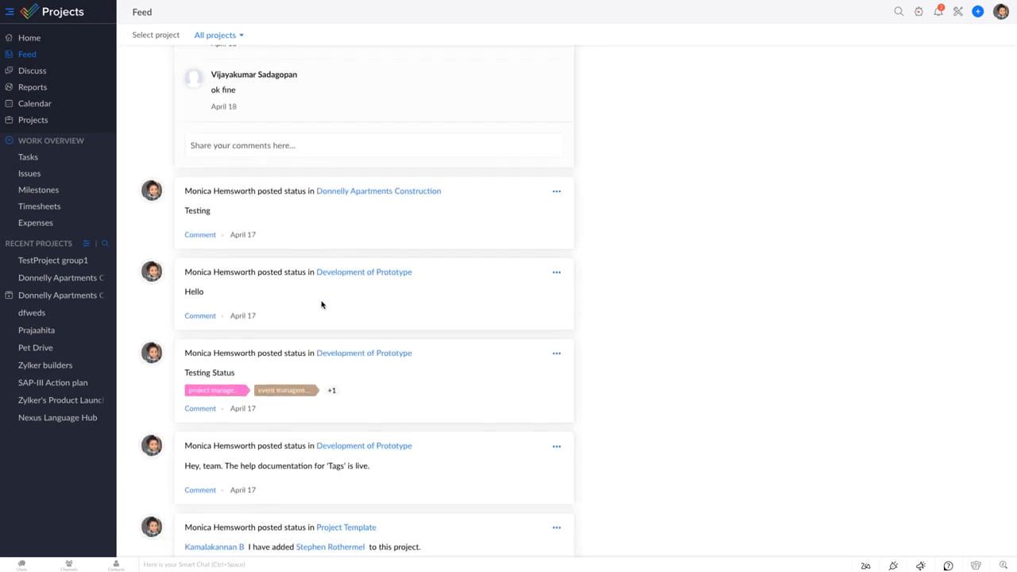
scroll(322, 304, up, 10)
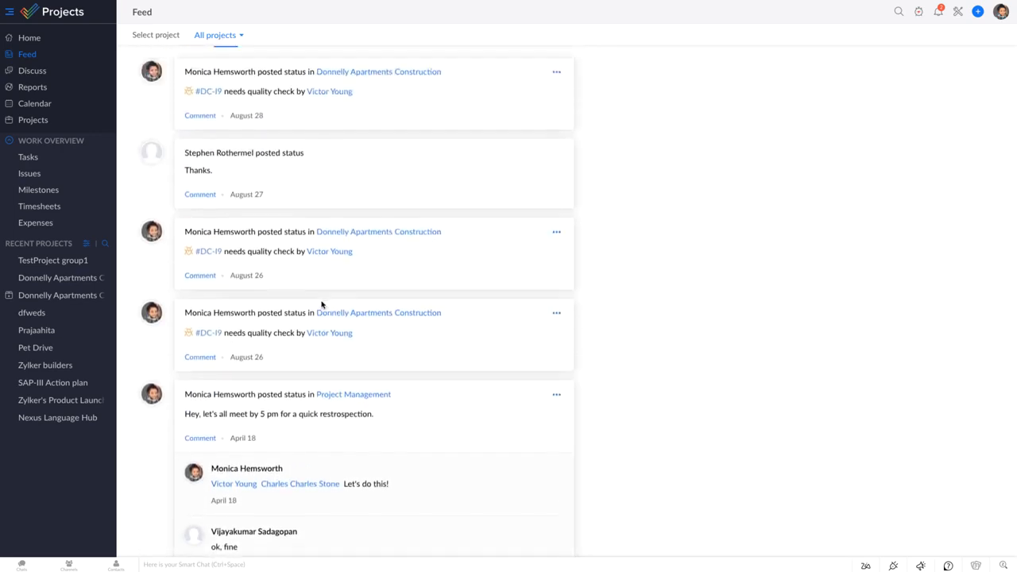
click(295, 86)
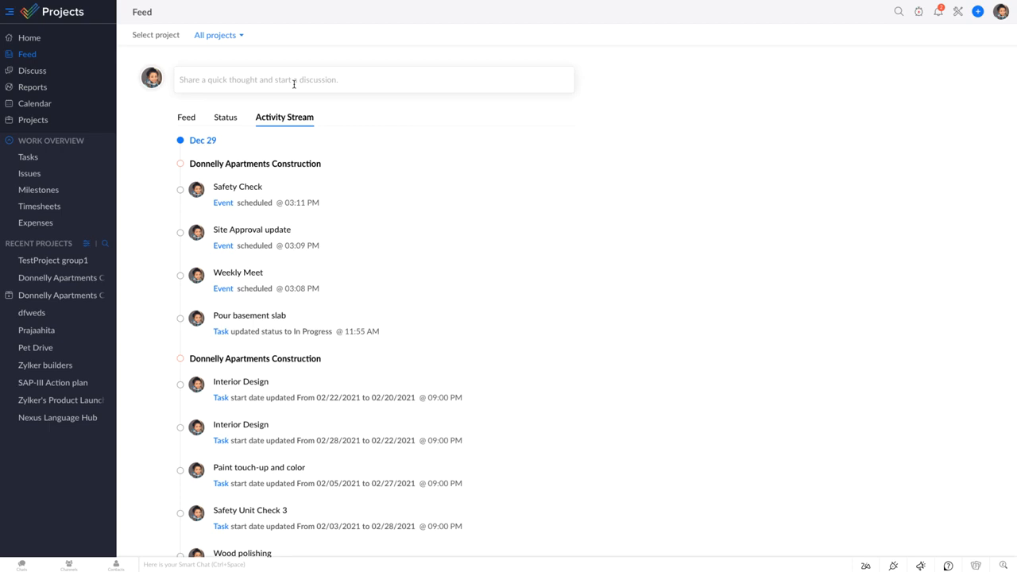
click(223, 121)
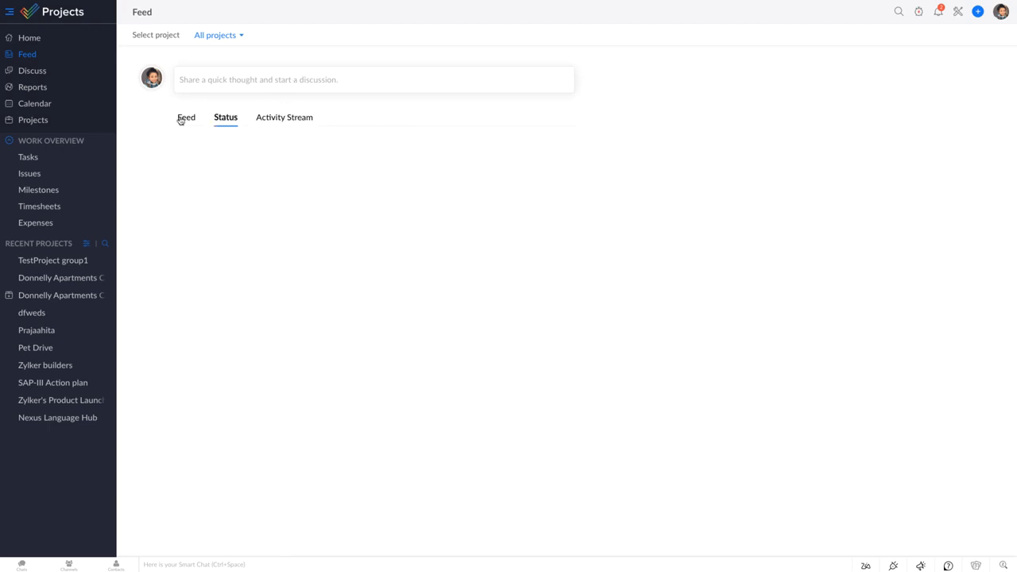
click(206, 196)
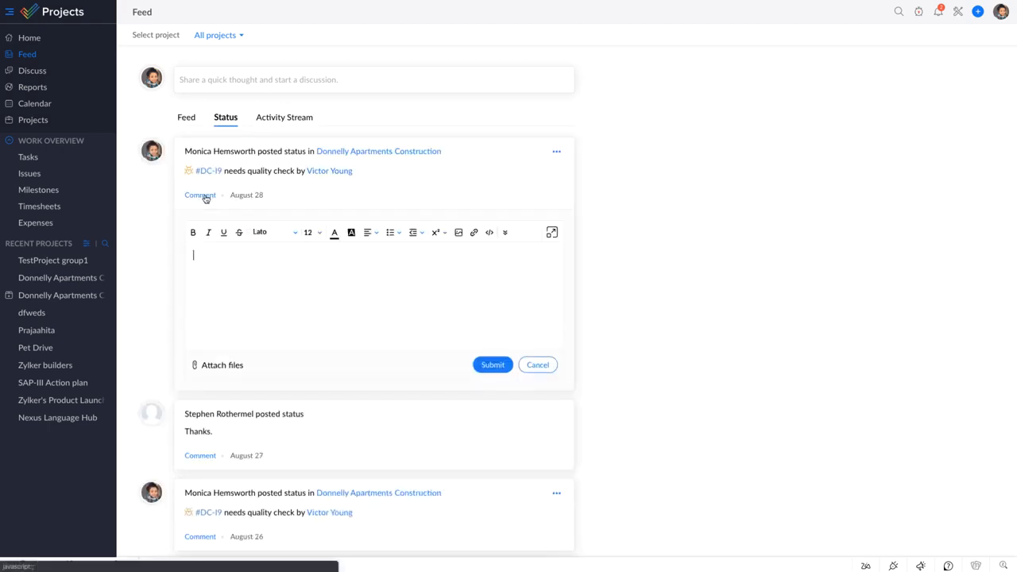
text(@man)
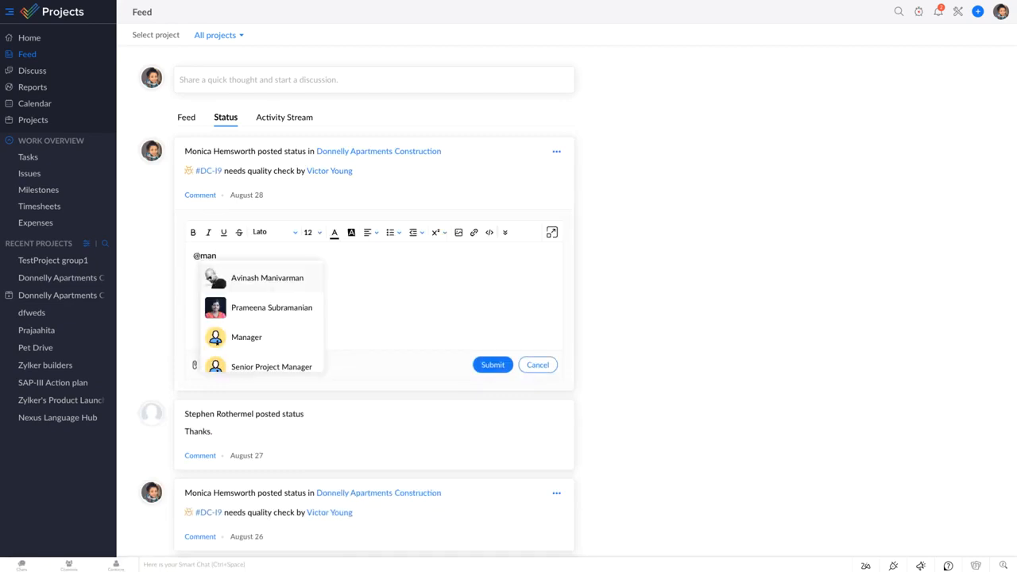
click(243, 343)
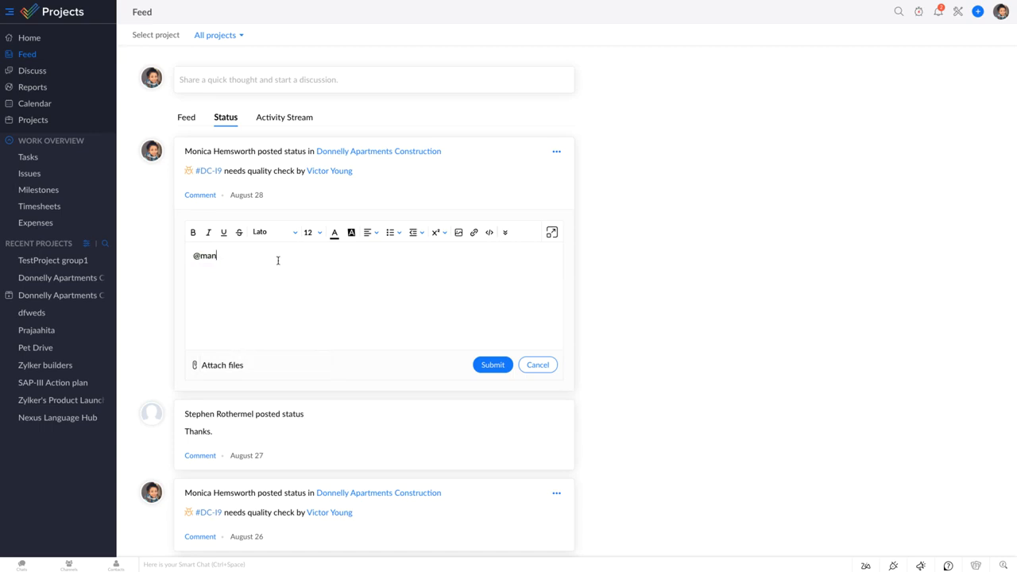
text(#)
- View the portal users in Setup and inspect the form for adding a user, leaving it without adding anyone
click(958, 14)
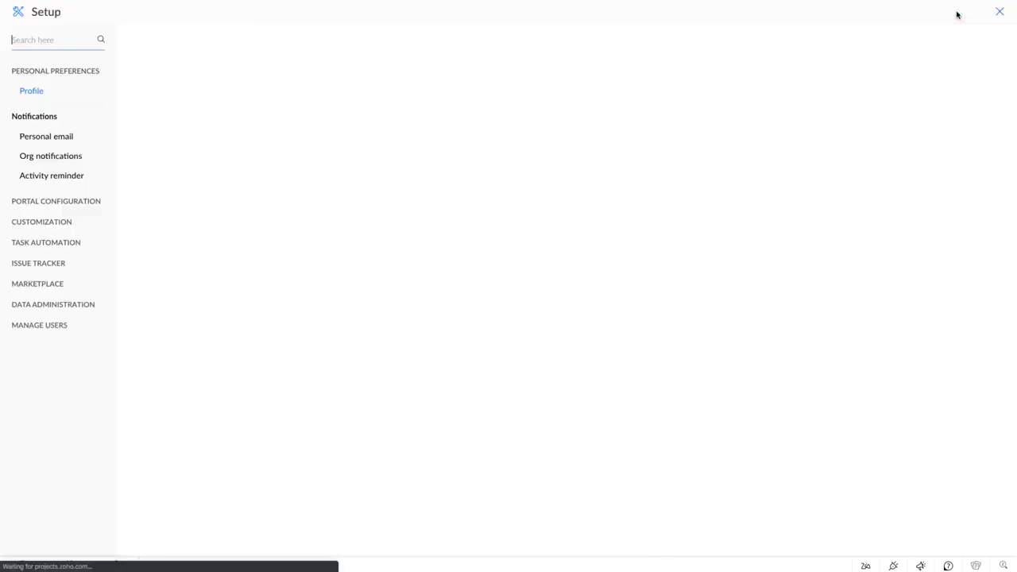
click(60, 324)
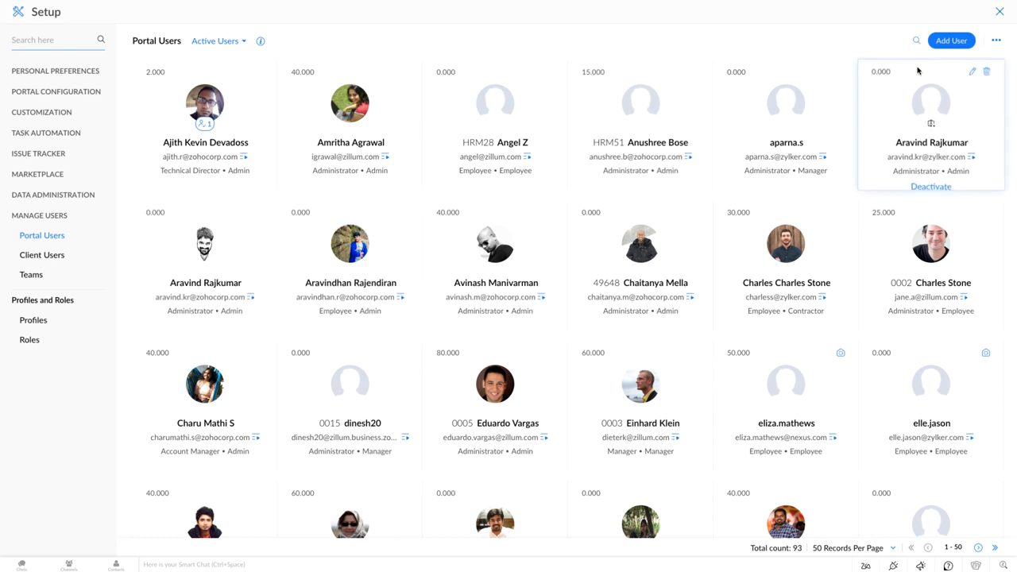
click(940, 41)
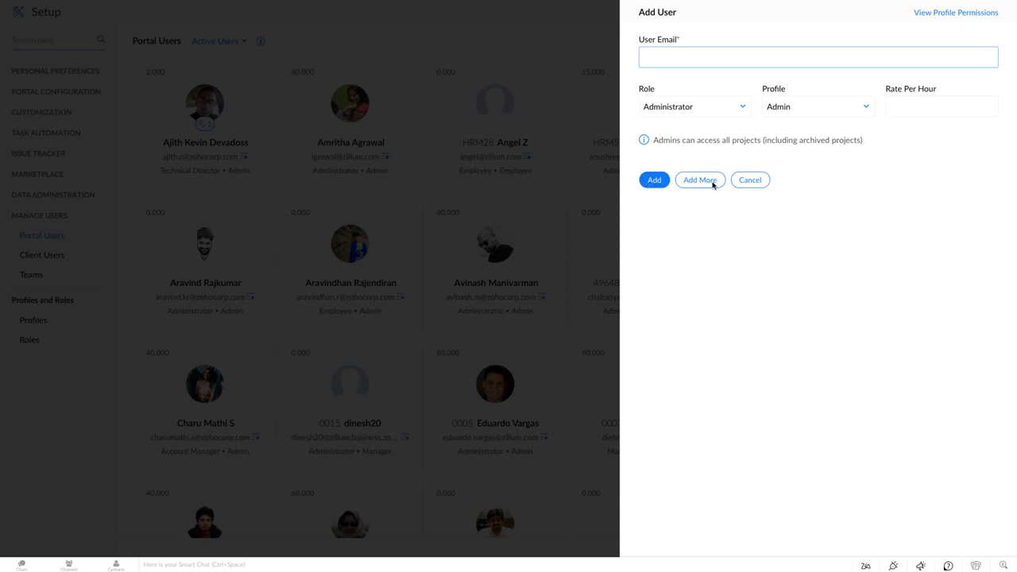
click(750, 181)
- View the client users and inspect the form for adding a client user, closing it without saving
click(65, 254)
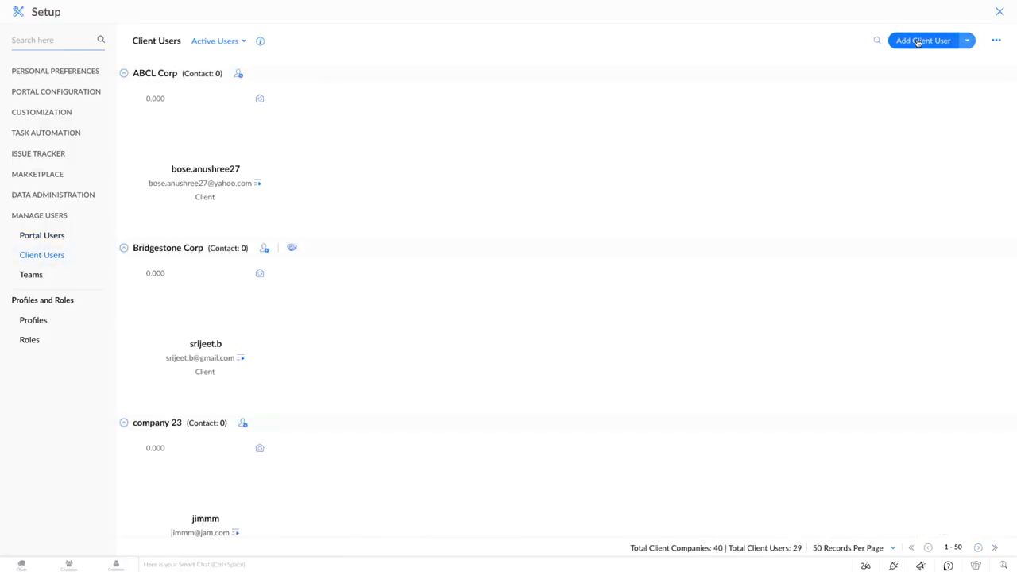
click(918, 41)
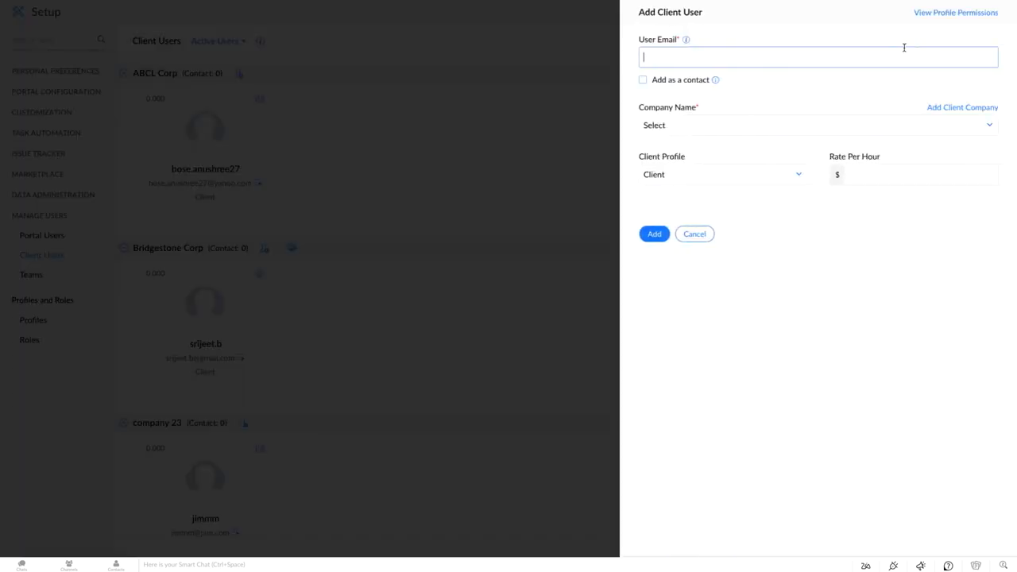
click(695, 235)
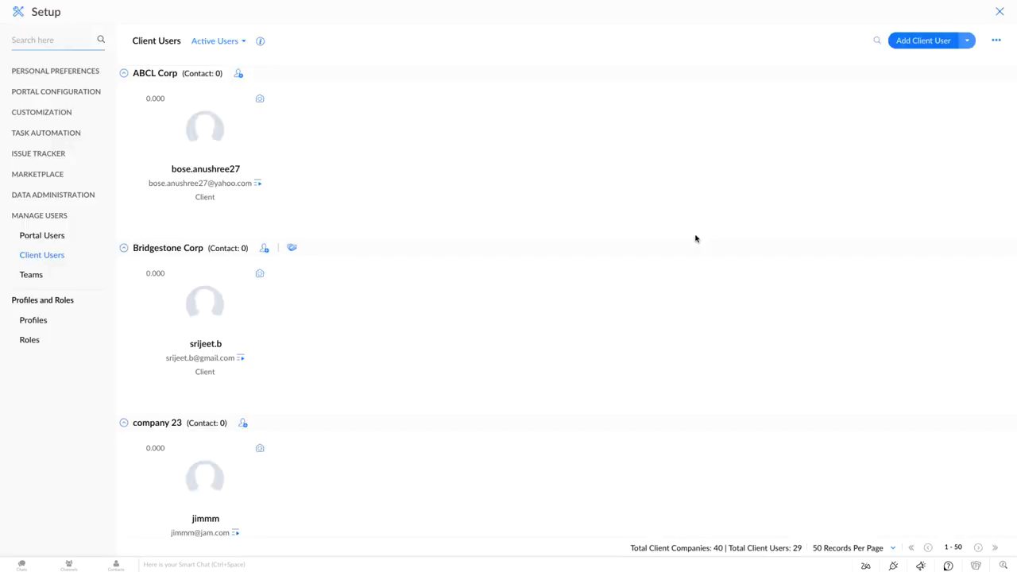
- View the teams and inspect the form for adding a team, closing it without saving
click(32, 275)
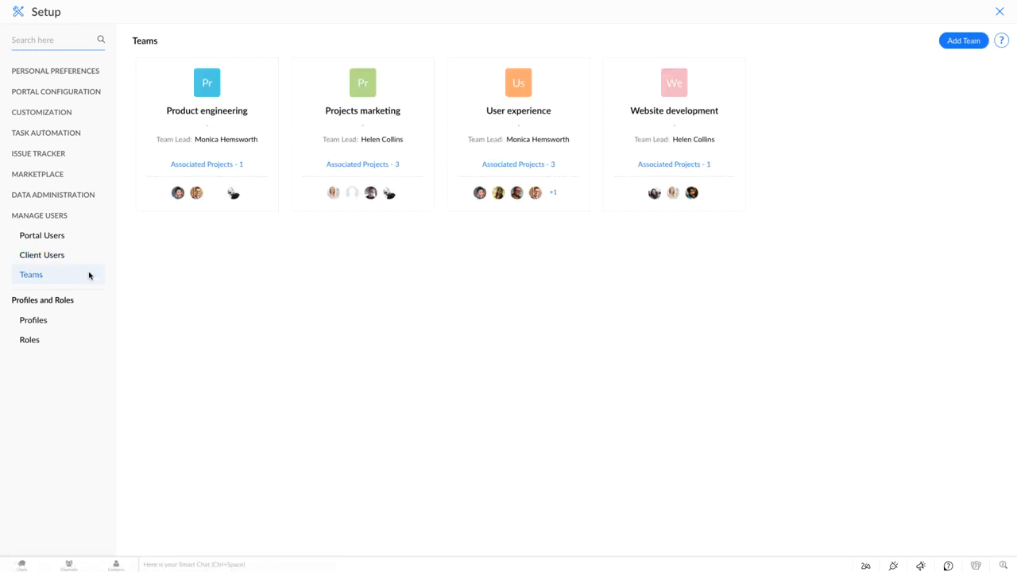
click(947, 43)
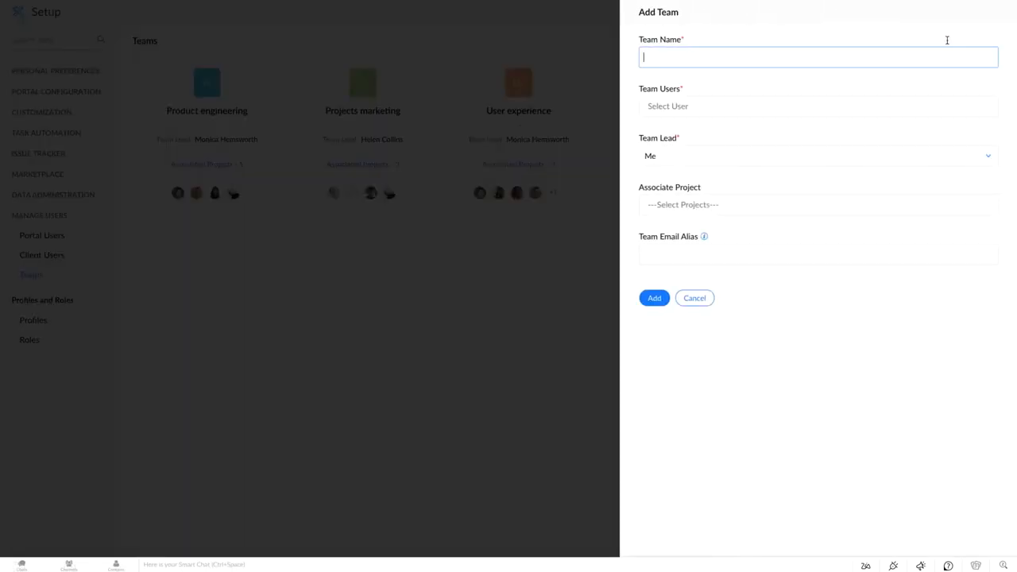
click(704, 299)
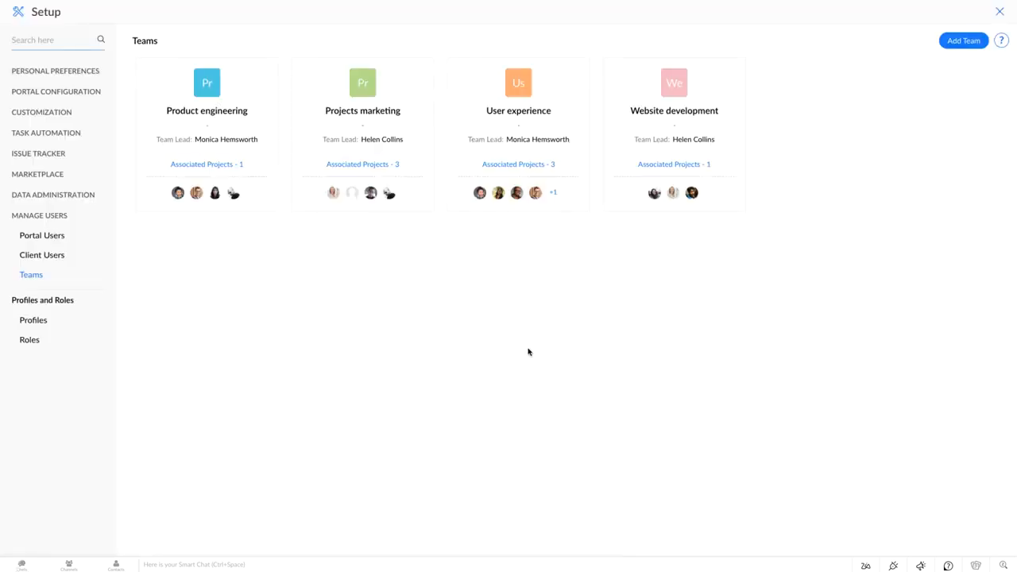
- View the user profiles in Setup and look through the list down to the Client profile
click(59, 326)
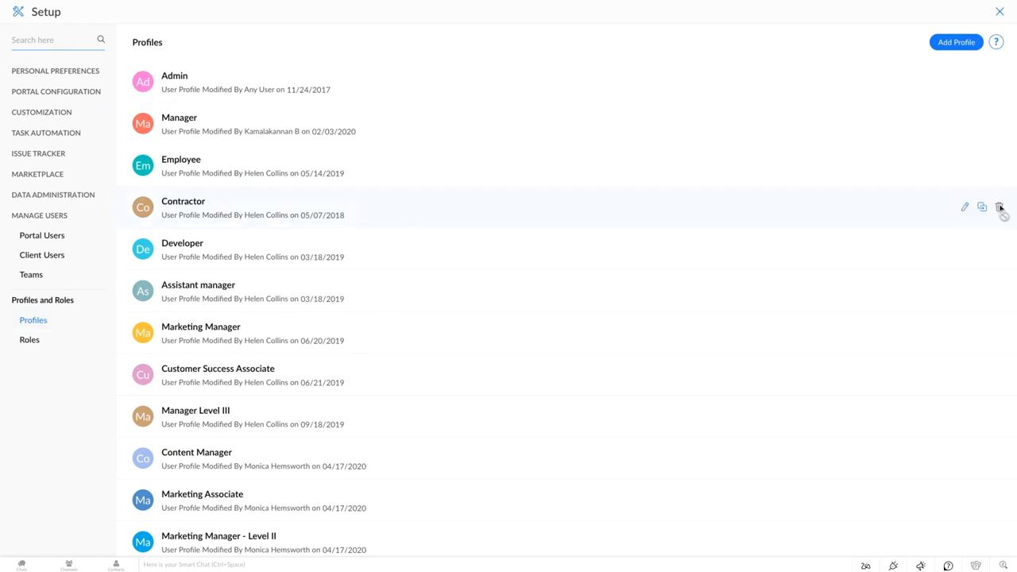
scroll(1001, 213, down, 2)
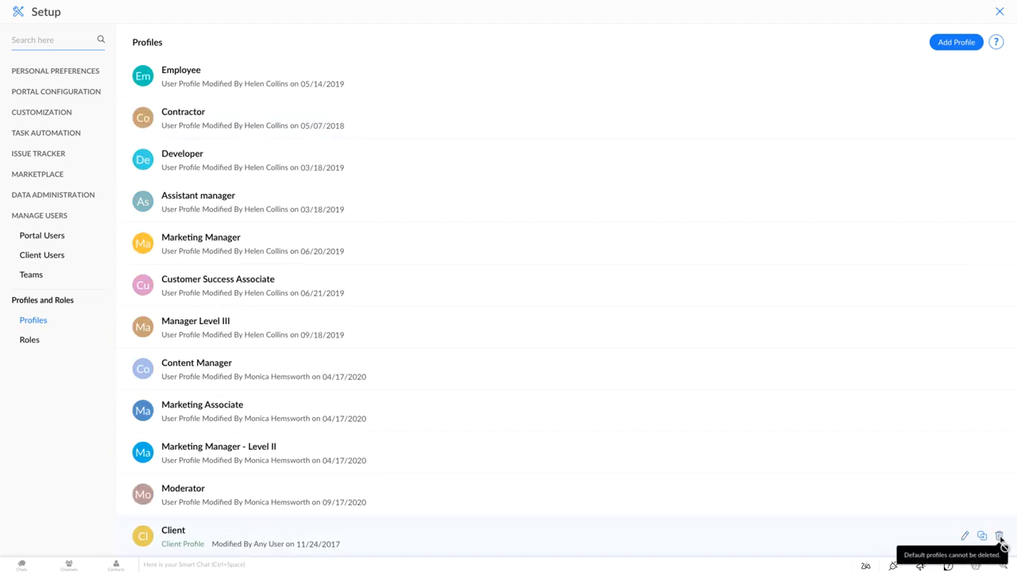
scroll(1003, 547, up, 2)
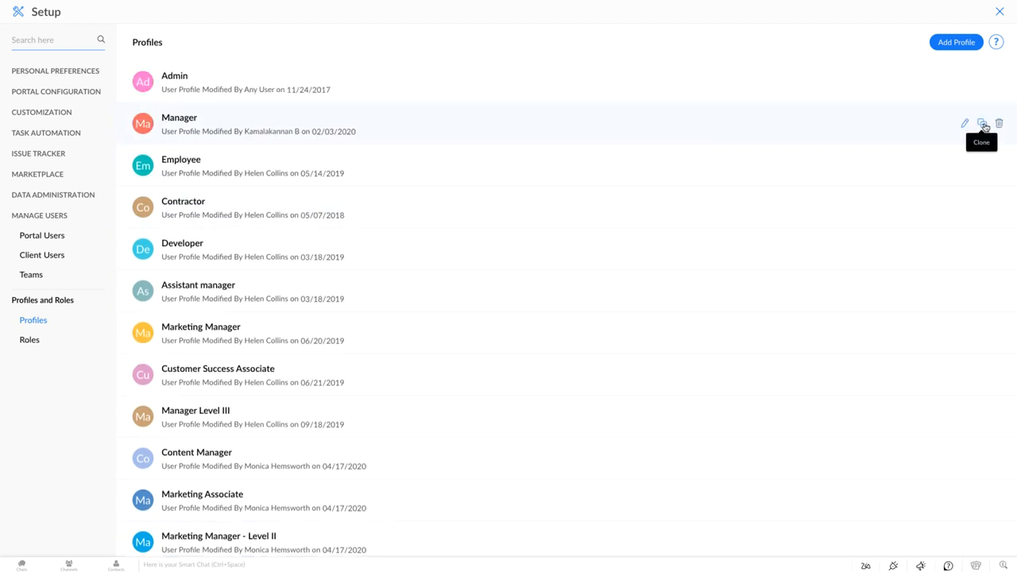
- Inspect the form for adding a profile, including its profile types and portal, project and module permissions, closing it without saving
click(967, 46)
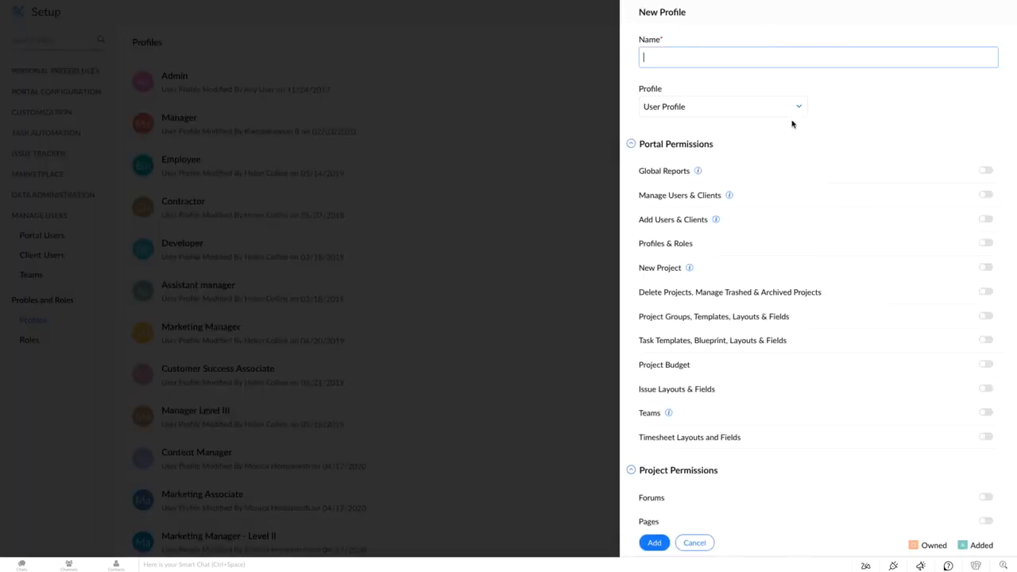
click(789, 115)
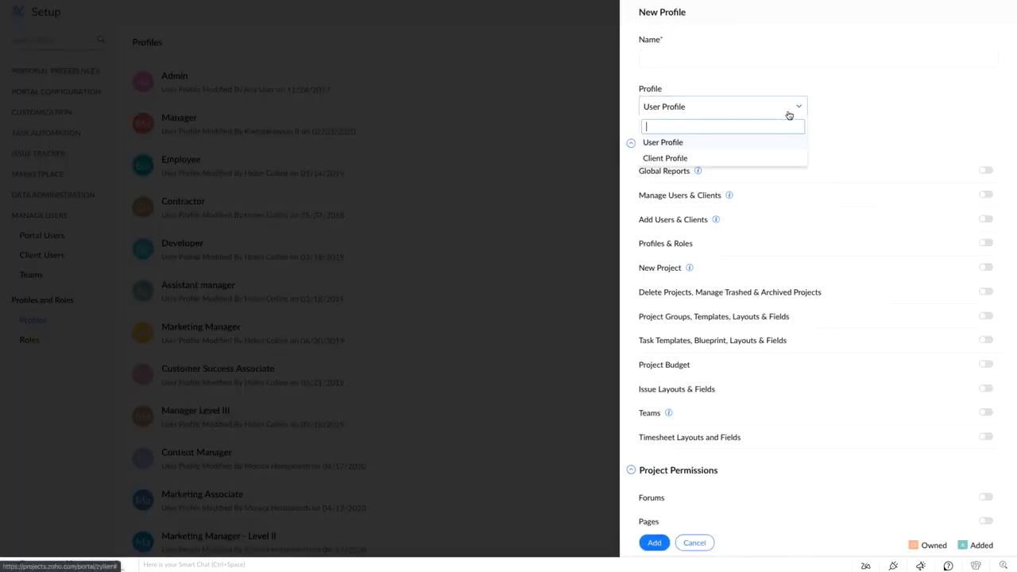
click(854, 113)
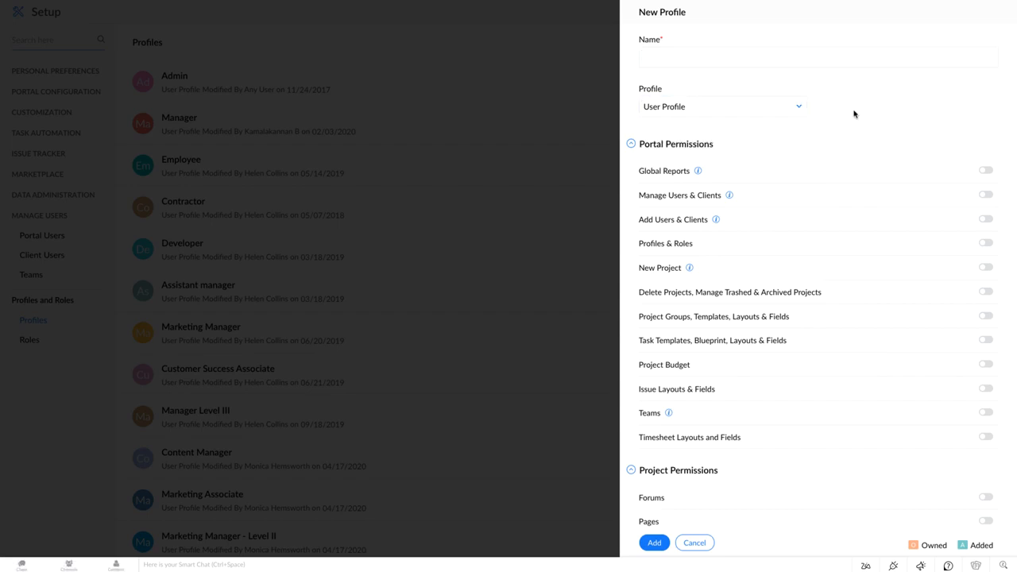
scroll(855, 114, down, 1)
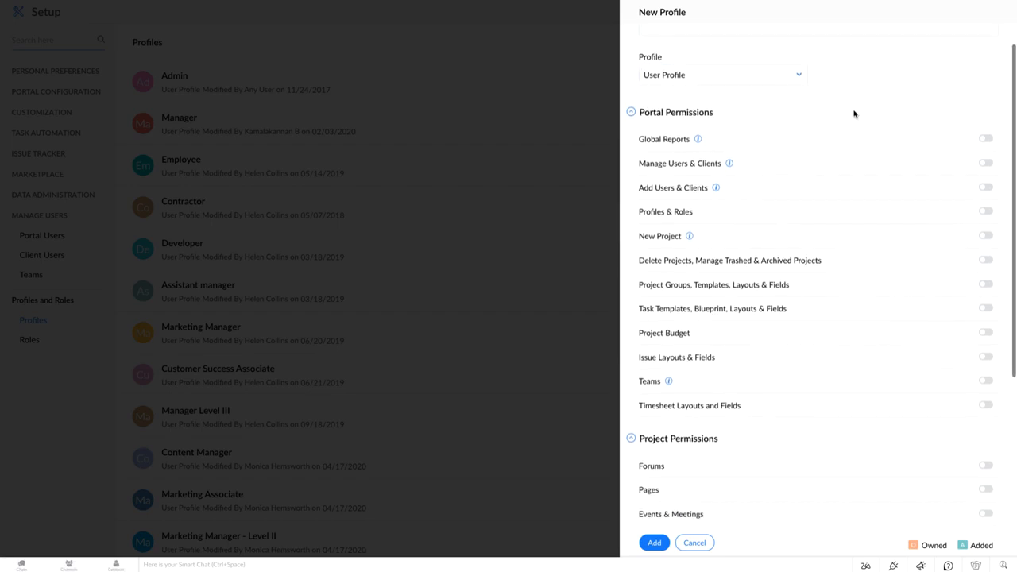
scroll(855, 113, down, 2)
scroll(854, 114, down, 3)
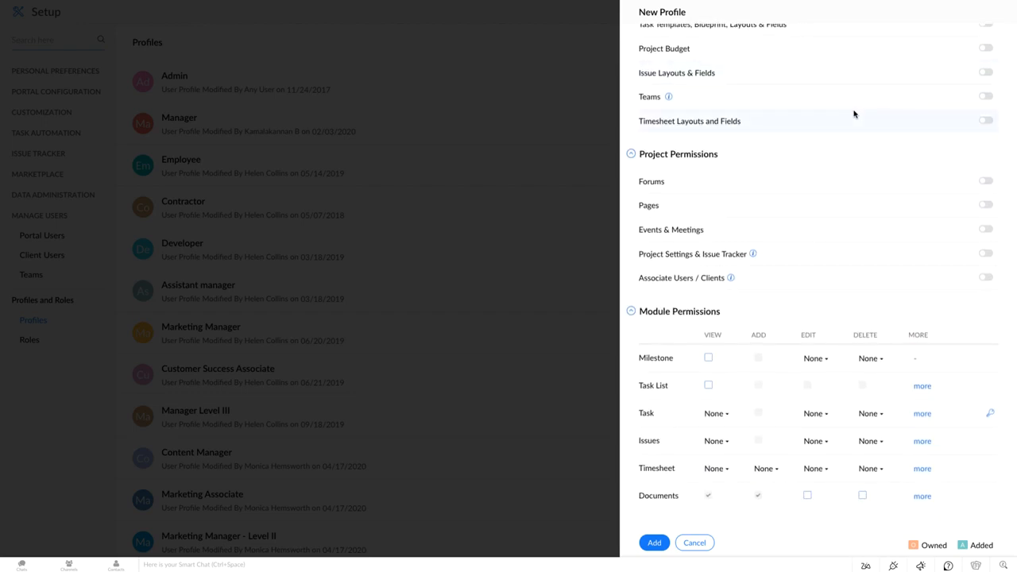
scroll(855, 114, up, 7)
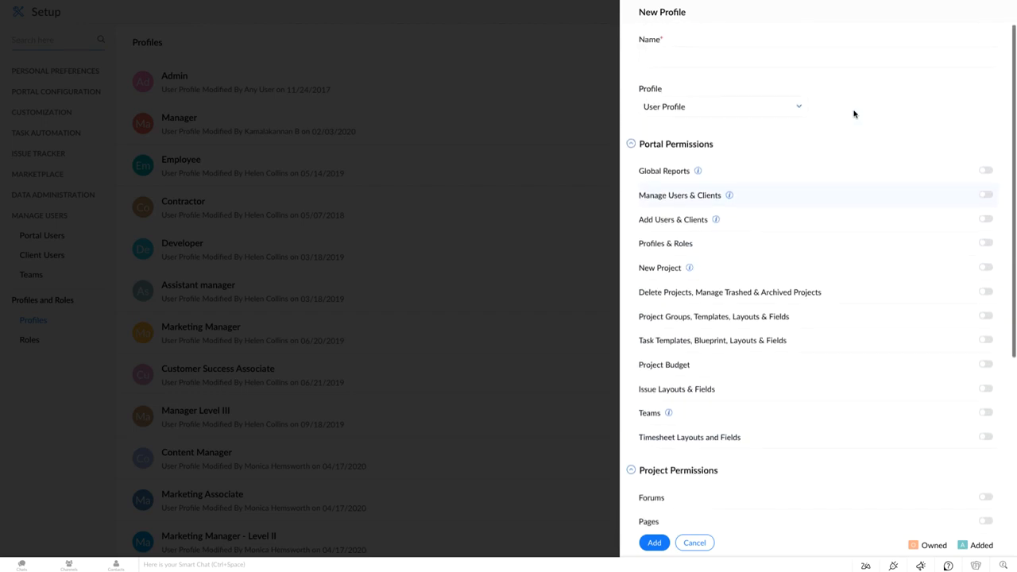
scroll(854, 113, down, 6)
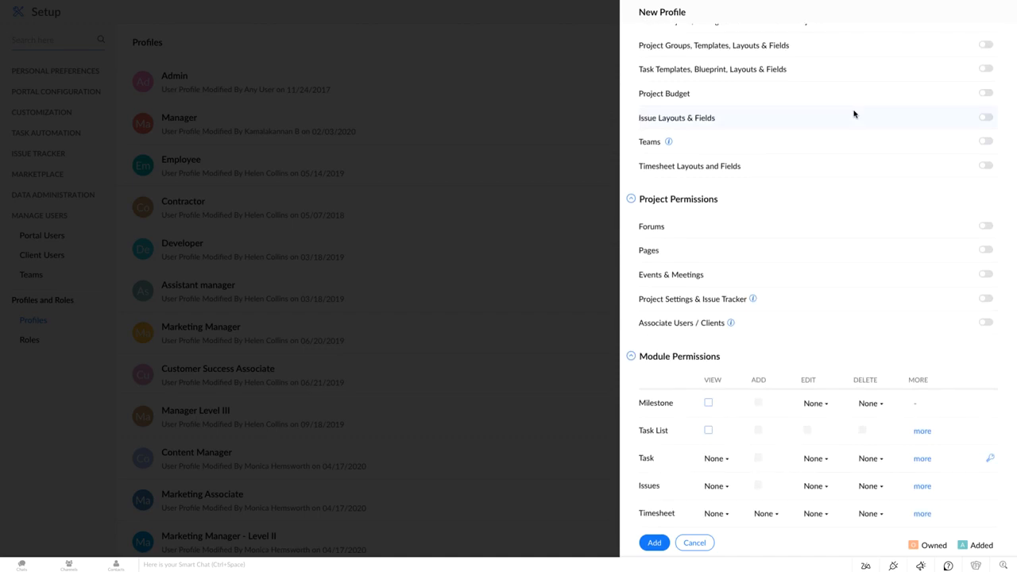
scroll(854, 114, down, 1)
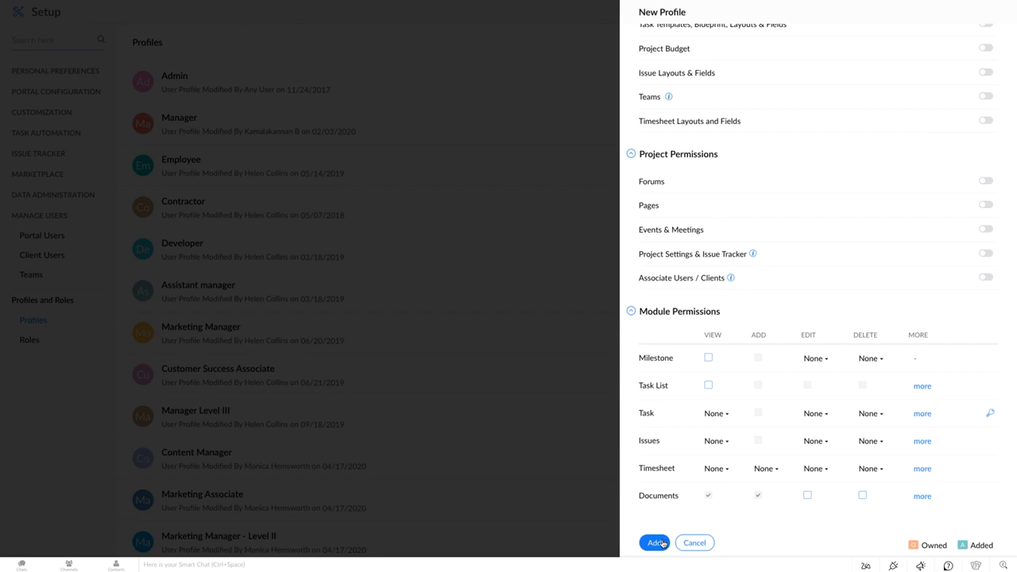
click(691, 544)
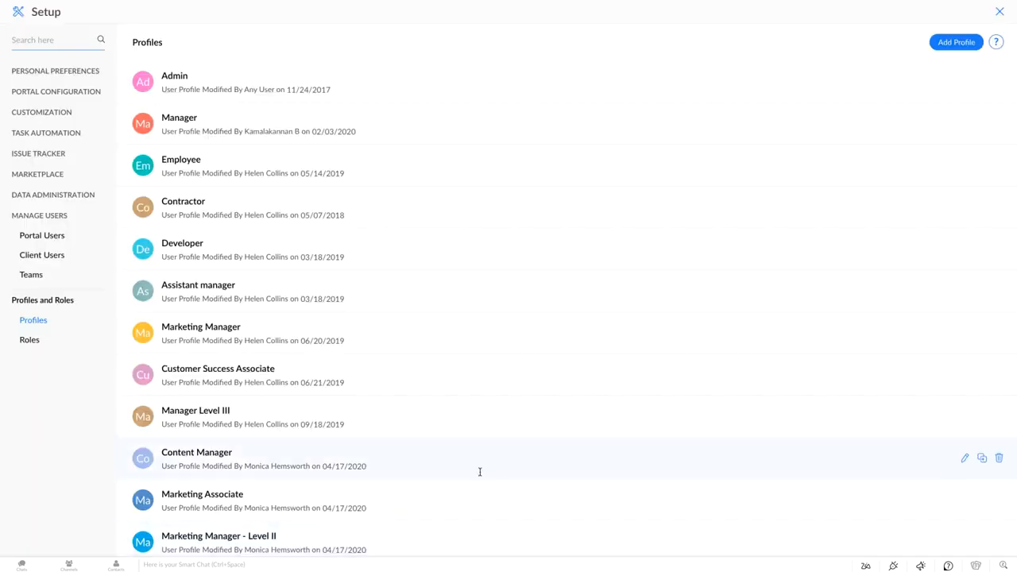
- View the roles in Setup and open the form for adding a role
click(64, 349)
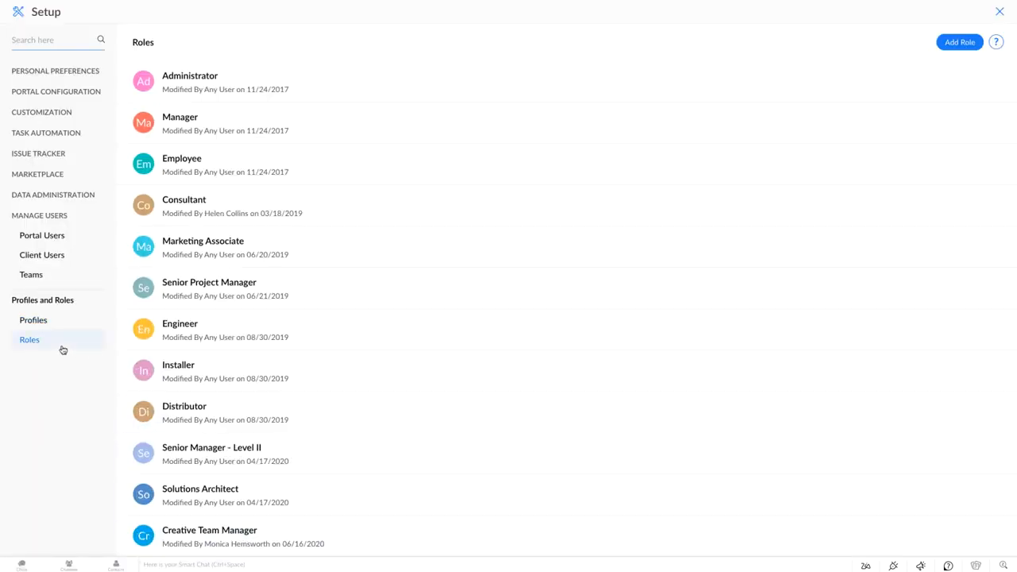
click(965, 43)
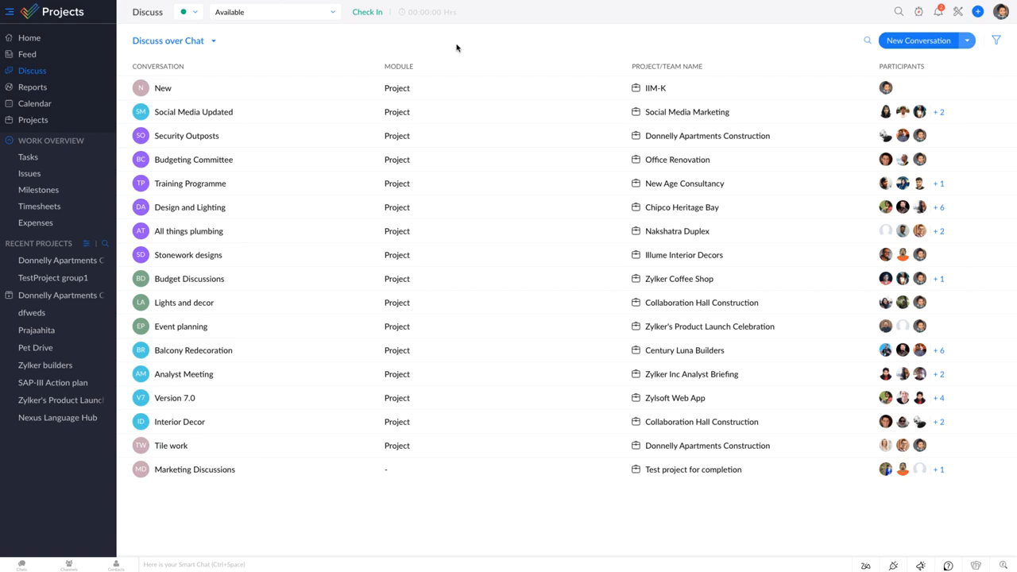
- Try out a new chat conversation for Donnelly Apartments Construction with one participant selected, cancelling it without adding
click(910, 42)
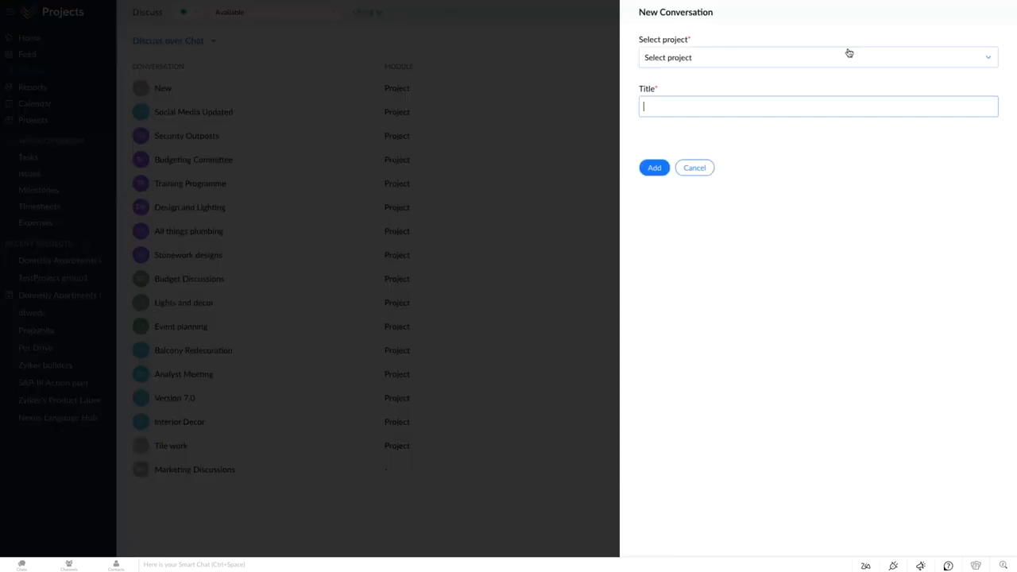
click(822, 58)
text(don)
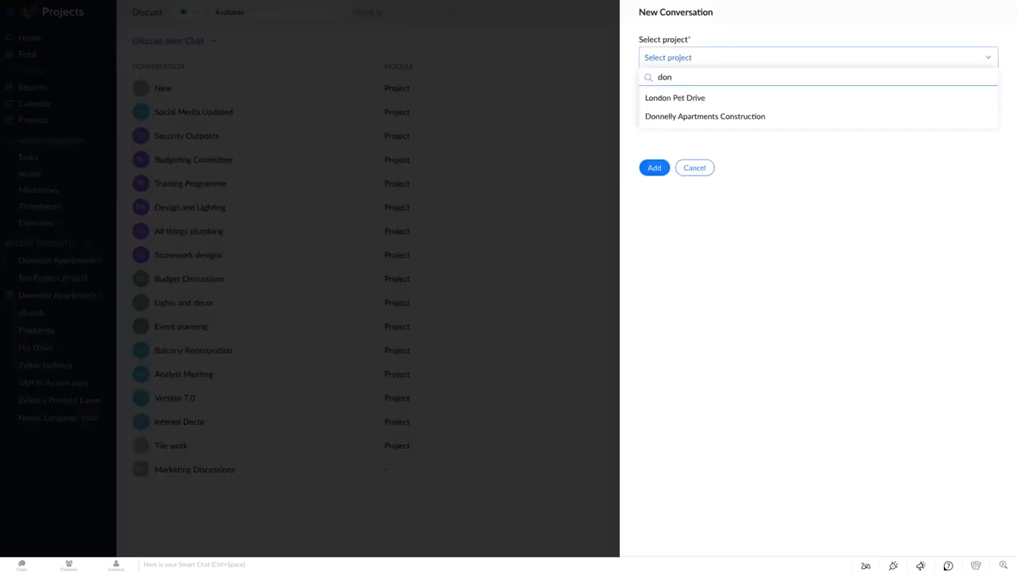
click(806, 116)
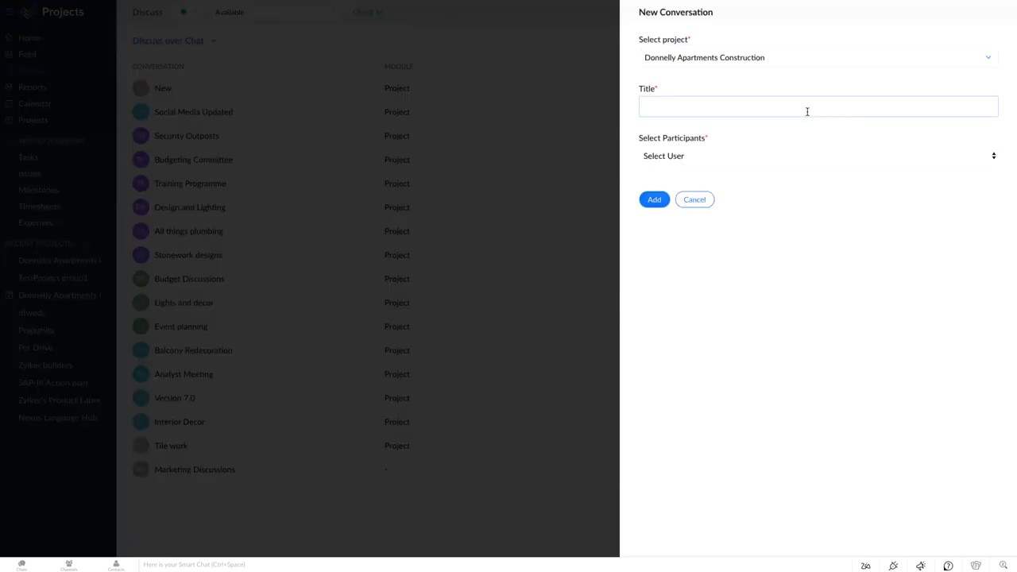
click(767, 151)
click(754, 216)
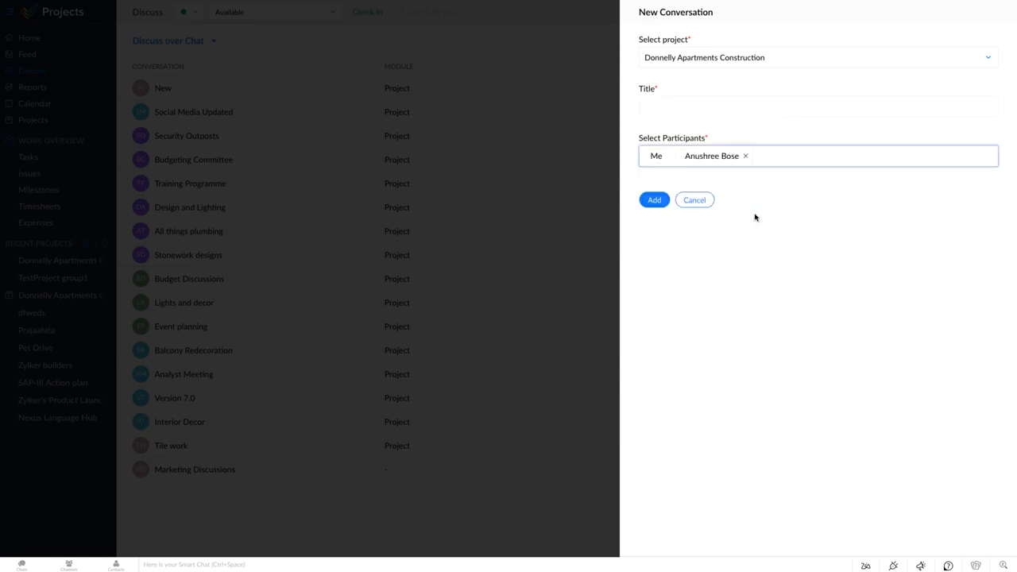
click(693, 201)
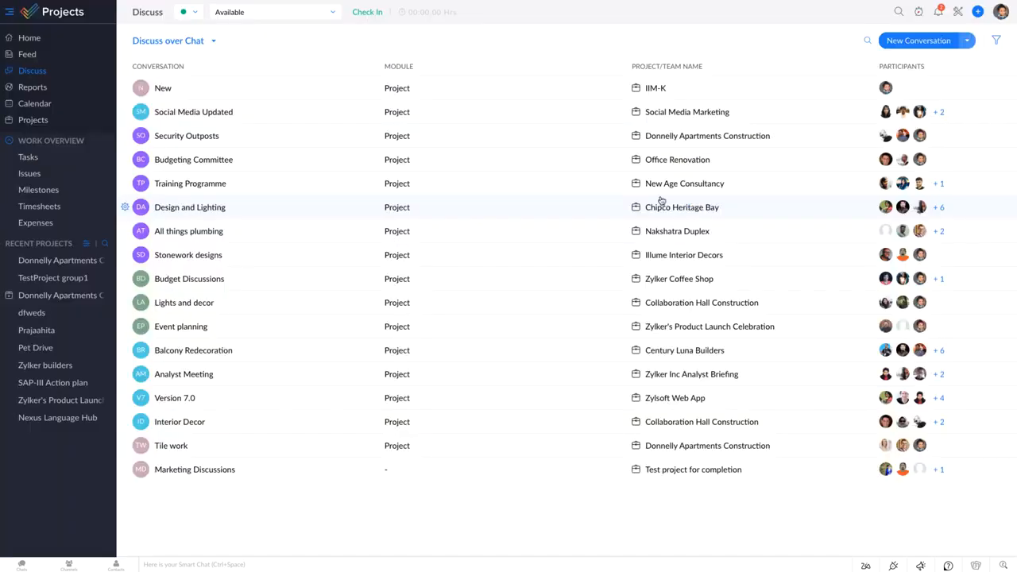
- Open the Social Media Updated conversation and read back through its earlier messages
click(229, 115)
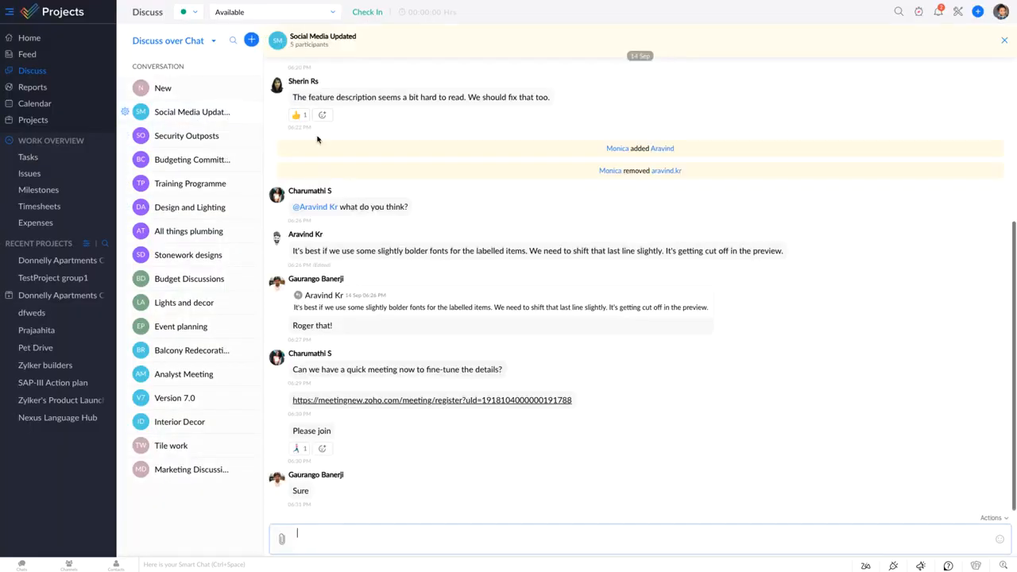
scroll(568, 179, up, 3)
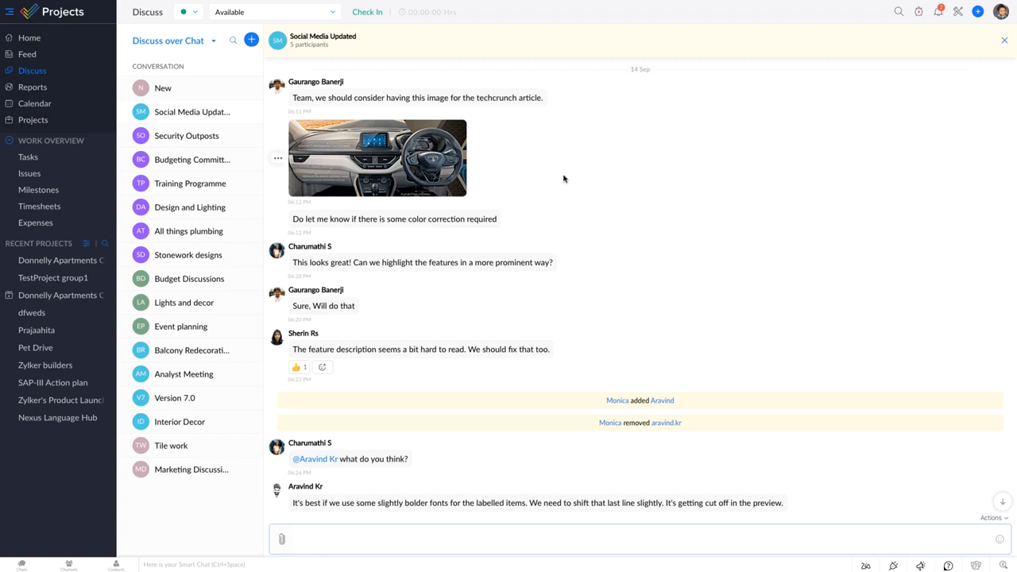
- Switch Discuss to meetings and start scheduling one for the London Pet Drive project, titled "Paint touch-up and color"
click(213, 44)
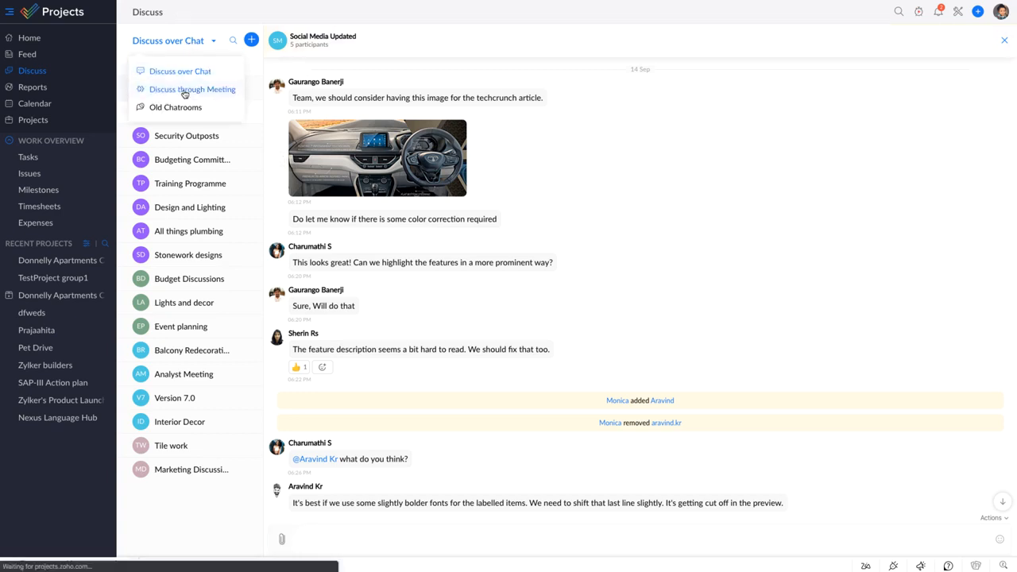
click(183, 91)
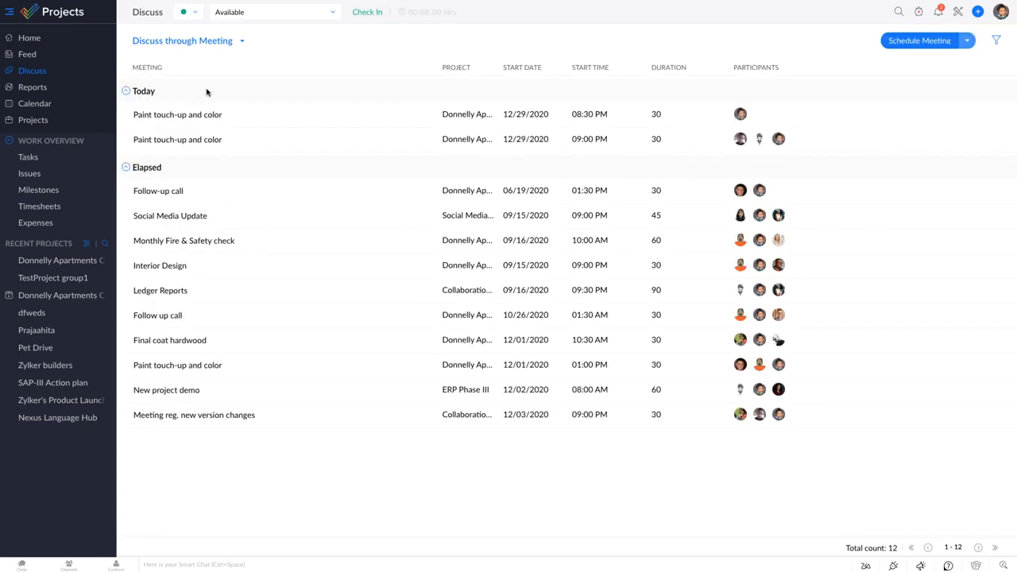
click(936, 41)
click(893, 59)
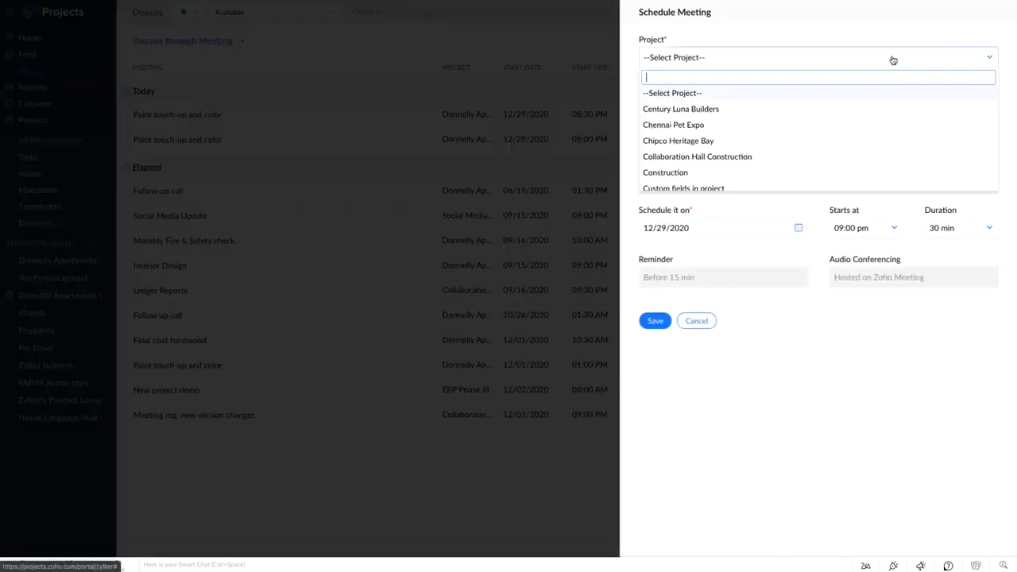
text(don)
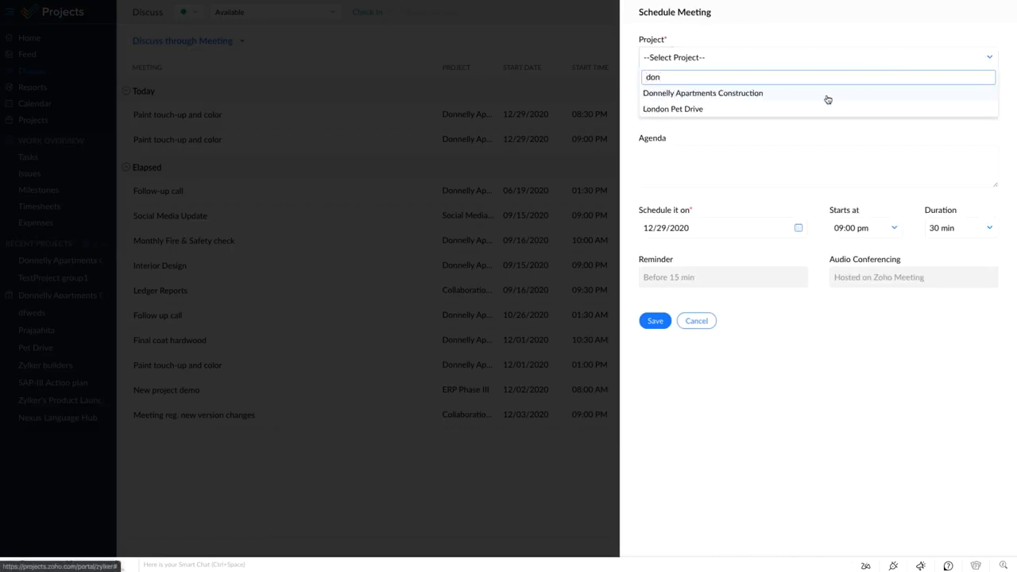
click(799, 110)
click(768, 107)
click(685, 130)
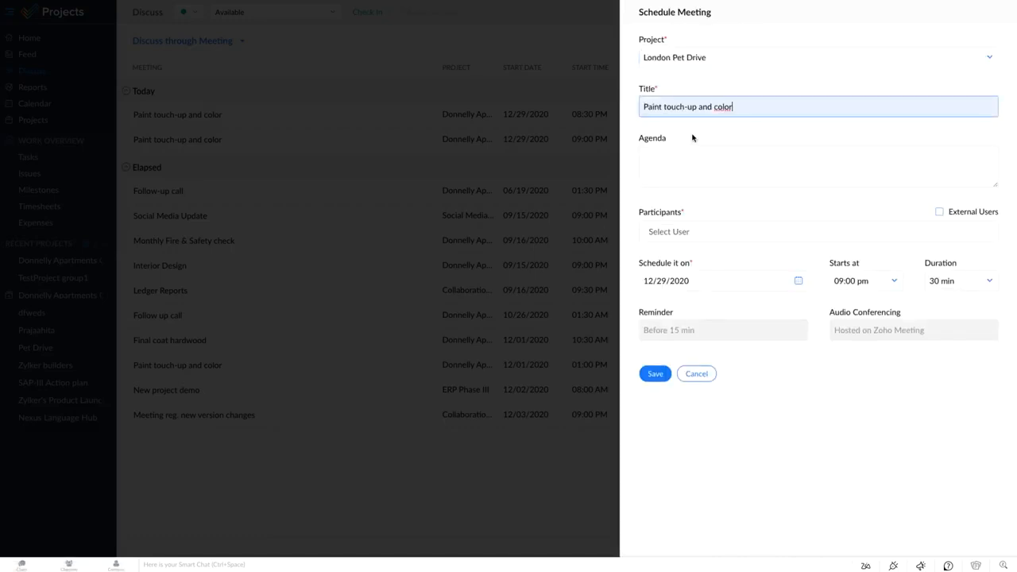
- Add two project users as participants of the London Pet Drive meeting and save it
click(712, 230)
click(710, 272)
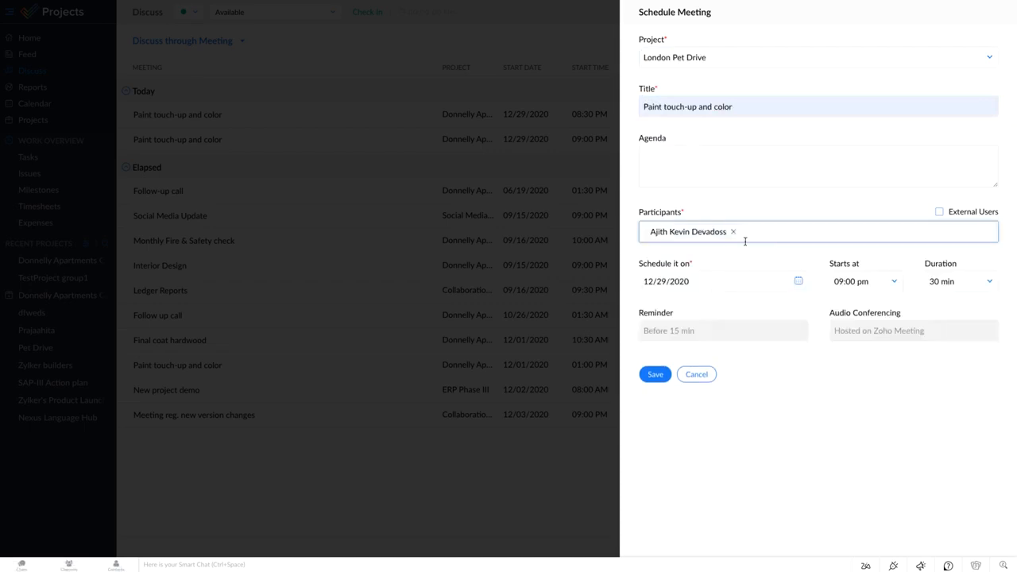
click(755, 235)
click(747, 345)
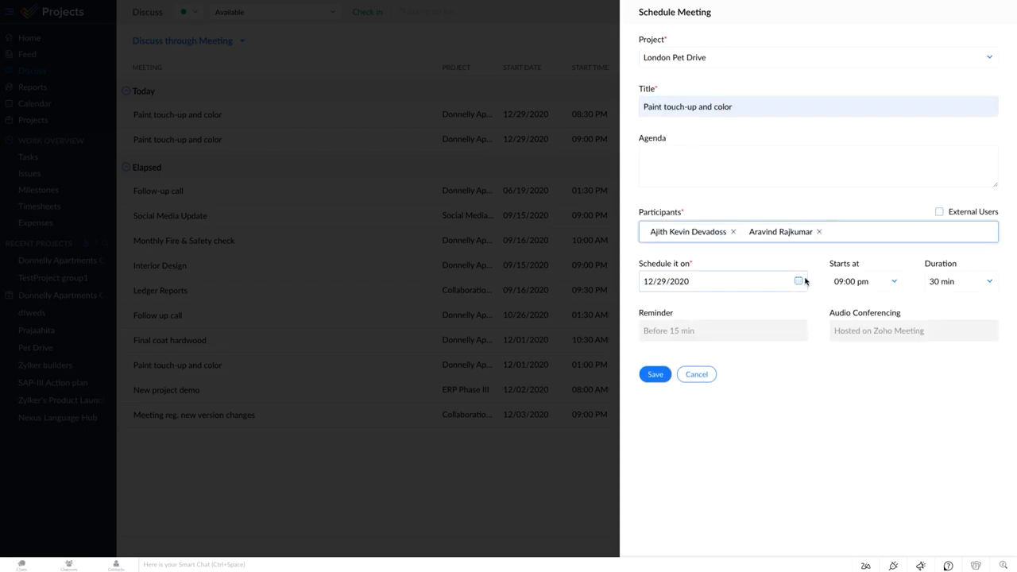
click(658, 373)
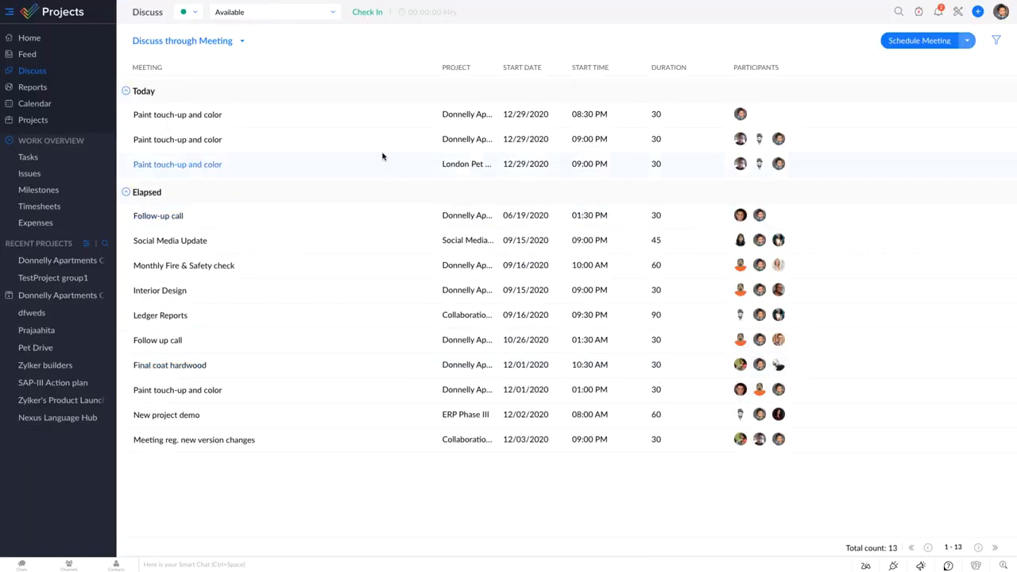
click(377, 148)
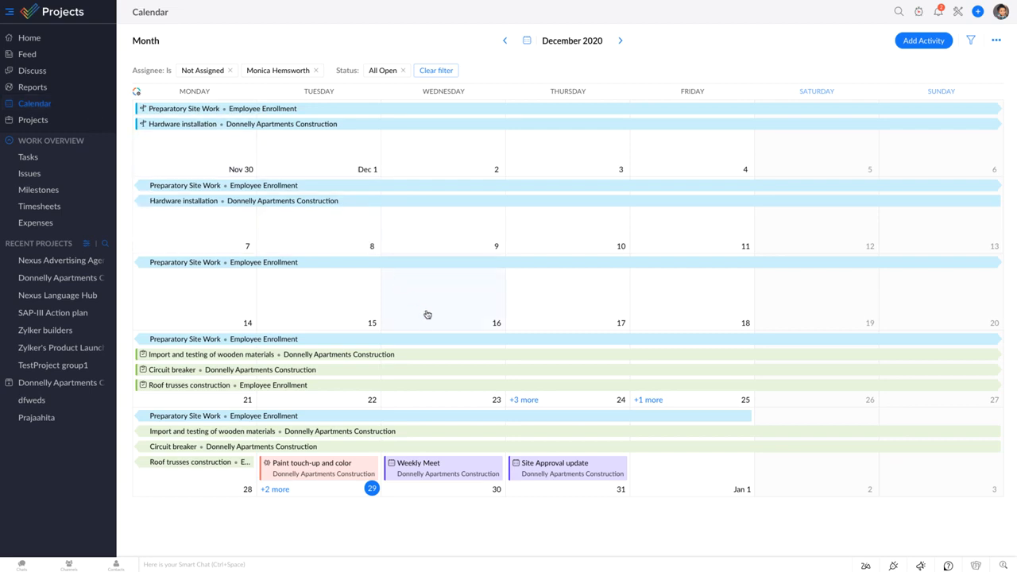
- Preview the Roof trusses construction task in the December 2020 calendar and open the side panel from December 9
mouse_move(425, 393)
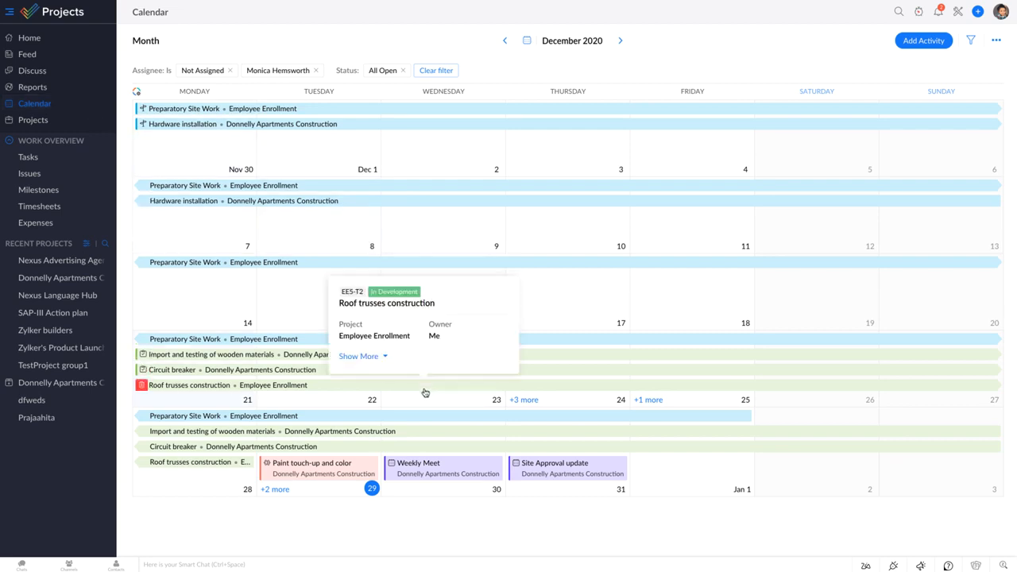
click(426, 240)
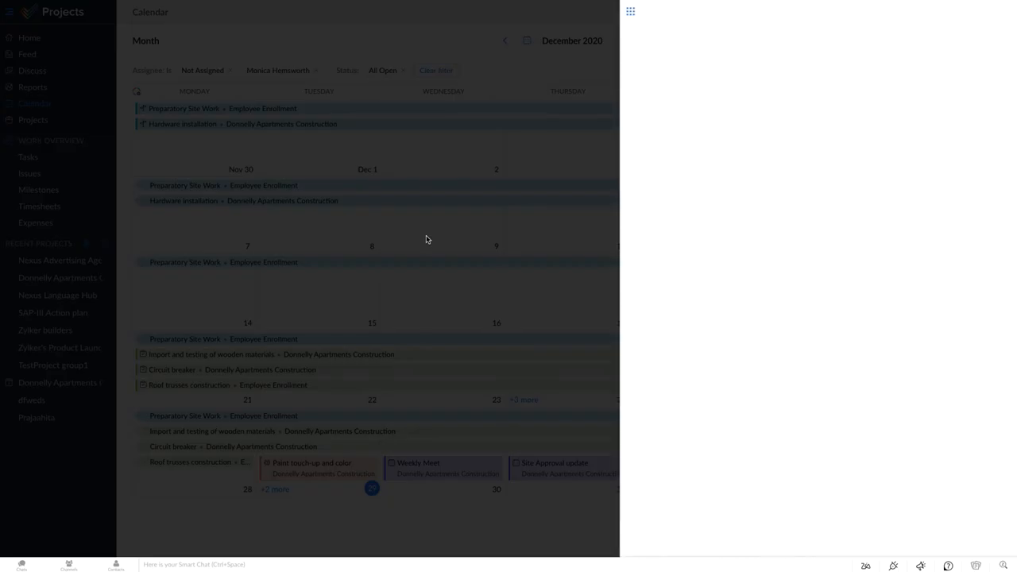
click(631, 12)
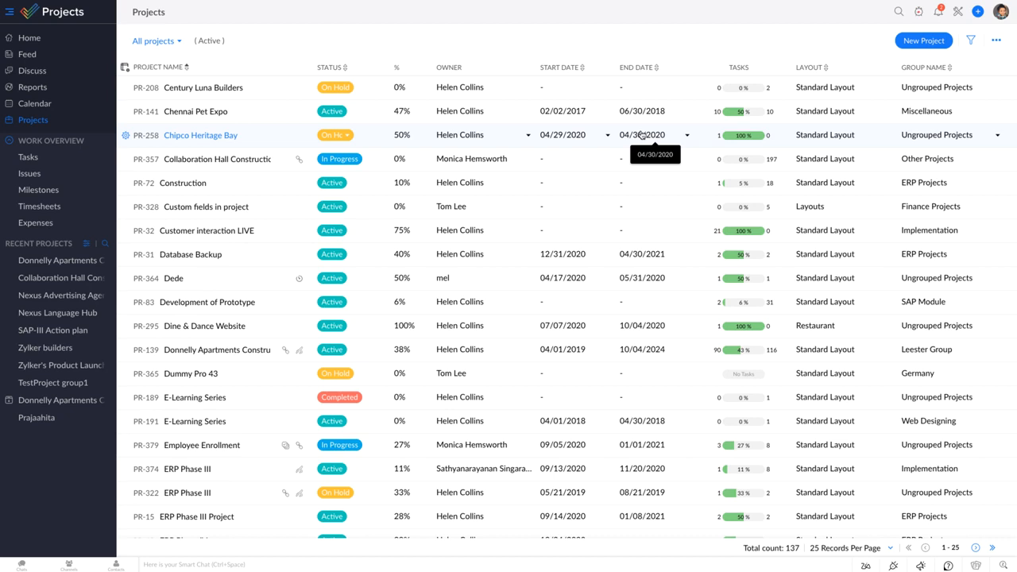
- Look through the column fields available for the projects list, including those not enabled
click(124, 68)
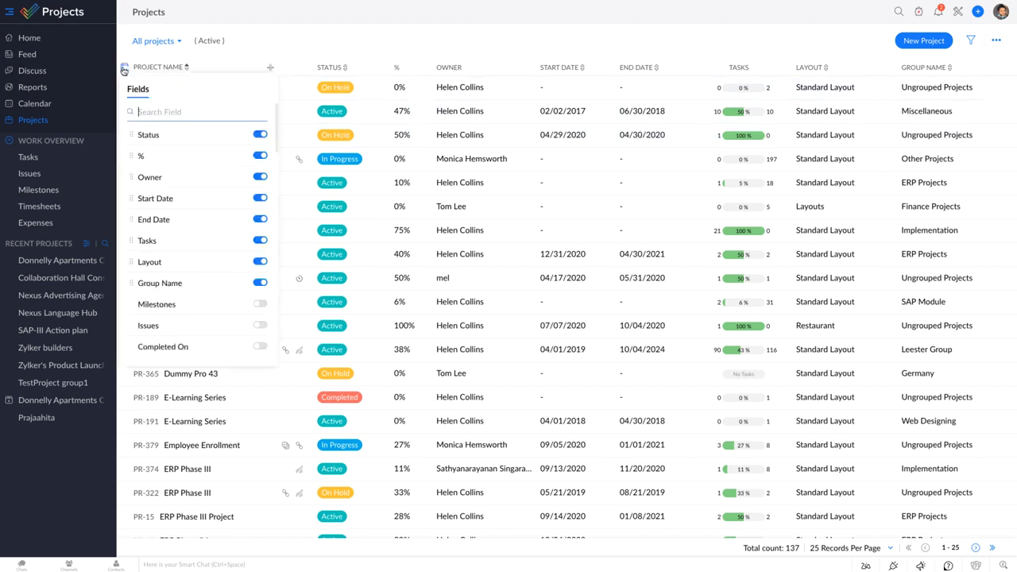
scroll(199, 148, down, 2)
scroll(200, 148, up, 2)
drag(131, 134, 130, 154)
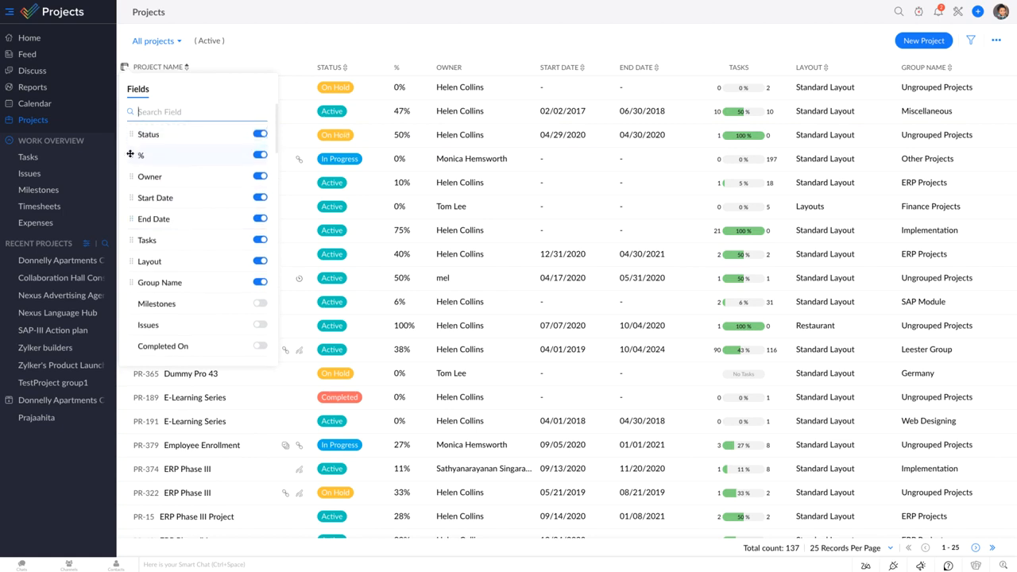
- View the predefined project views and the custom view creation form, leaving it without saving
click(164, 44)
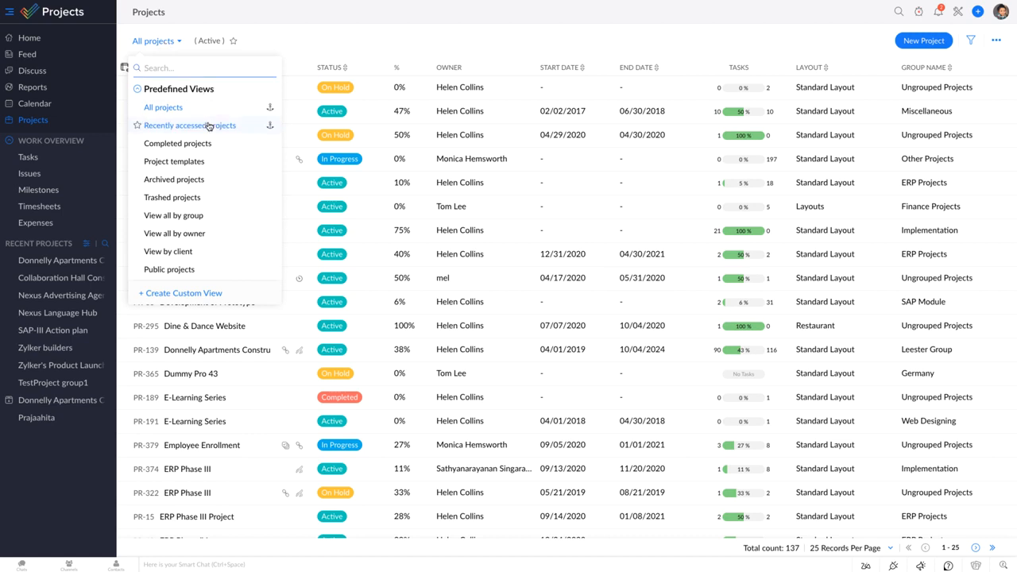
click(206, 293)
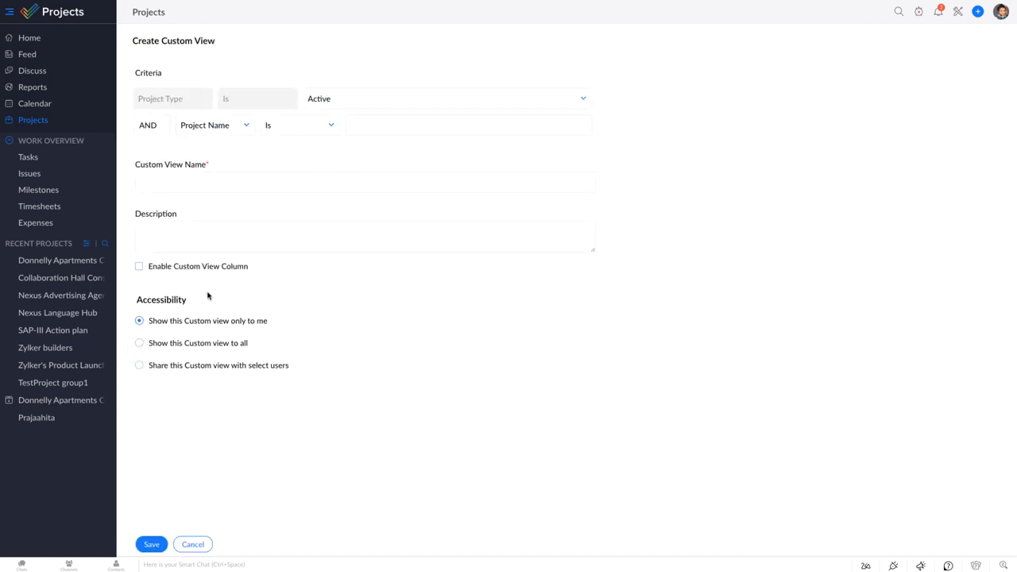
click(190, 546)
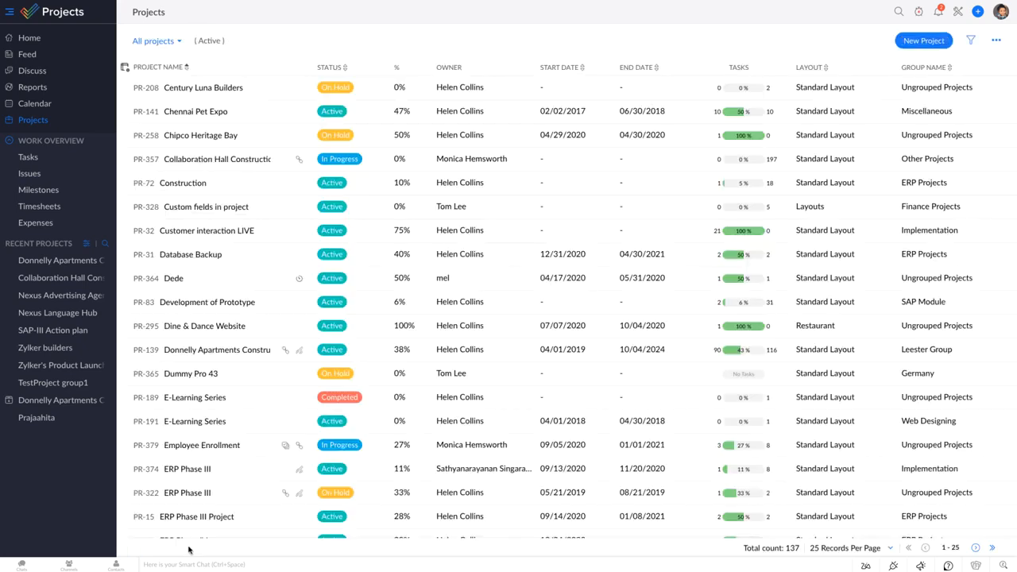
- Open project group management and view the SAP project, Finance Projects and ERP Projects groups
click(996, 40)
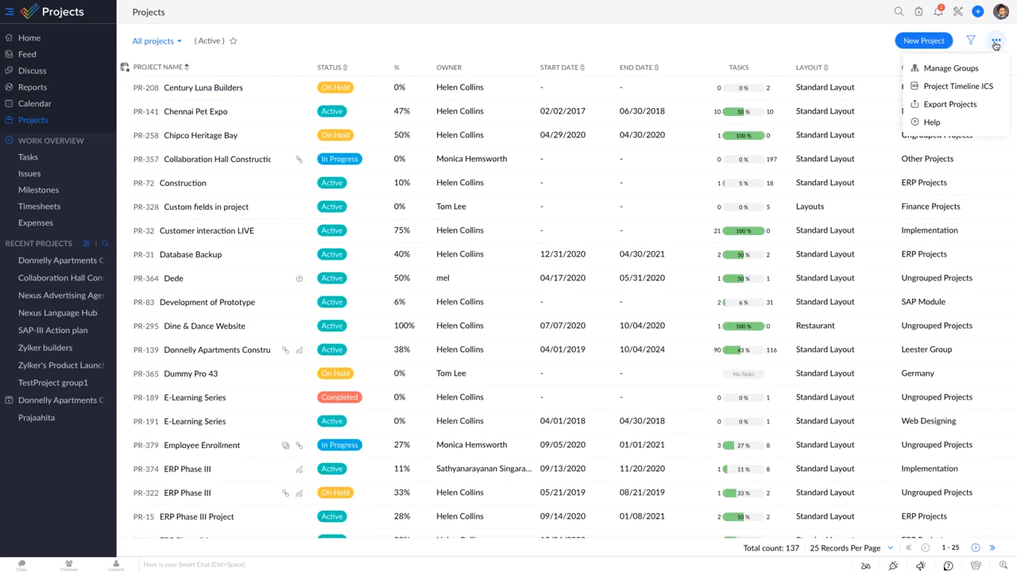
click(982, 71)
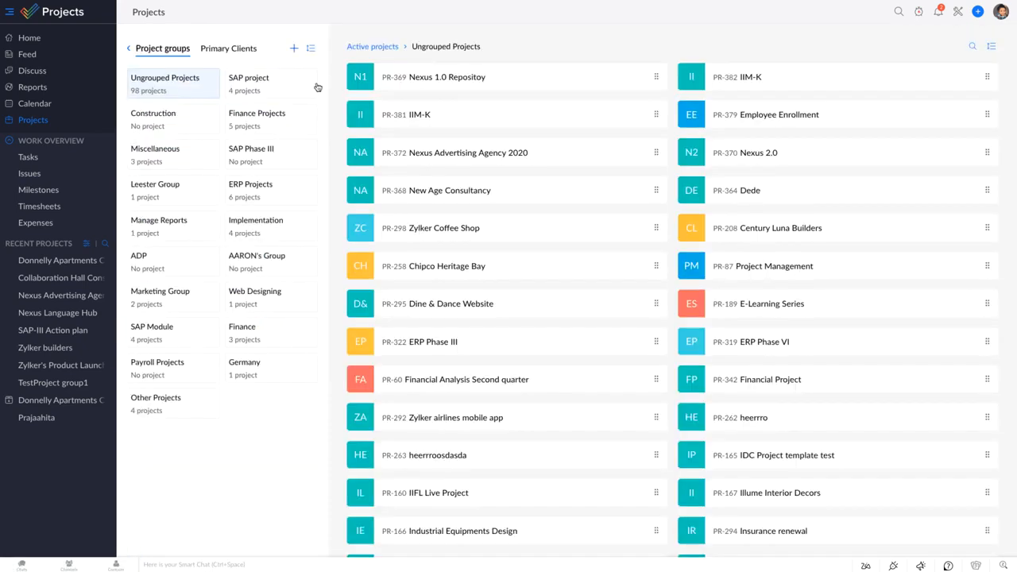
click(270, 94)
click(263, 120)
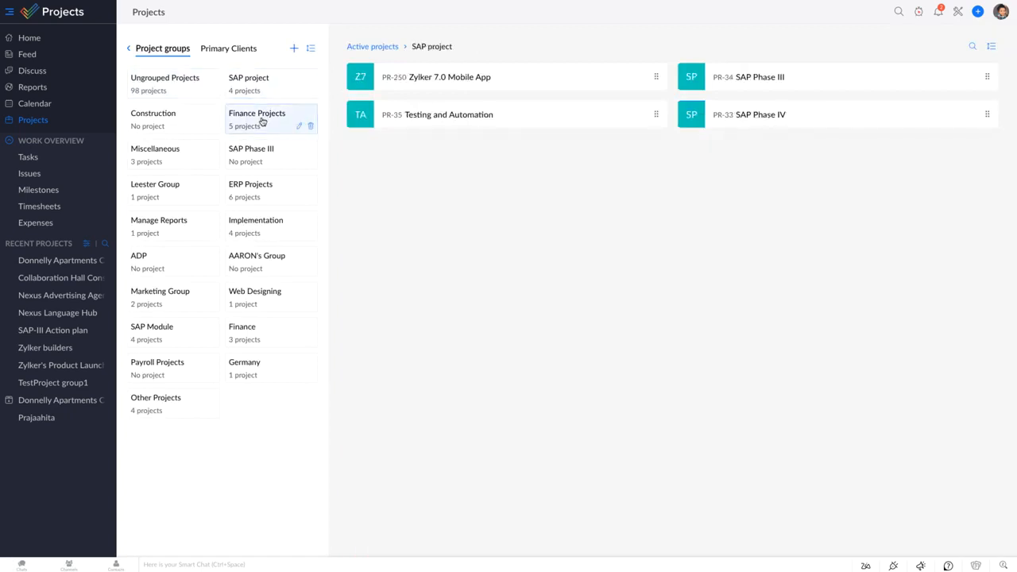
click(273, 185)
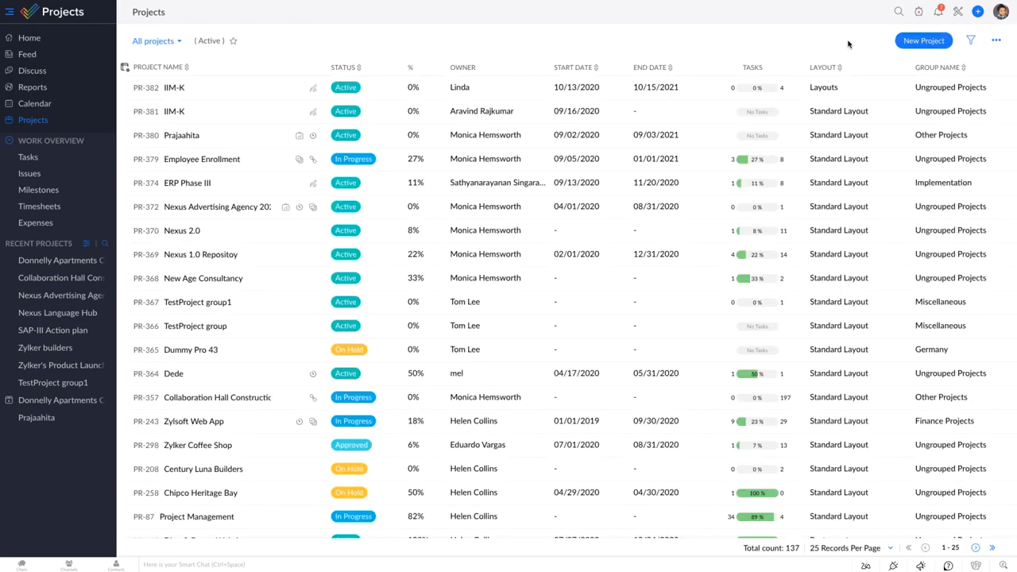
- Start a new project, make it a strict project and list the groups it can be assigned to
click(908, 41)
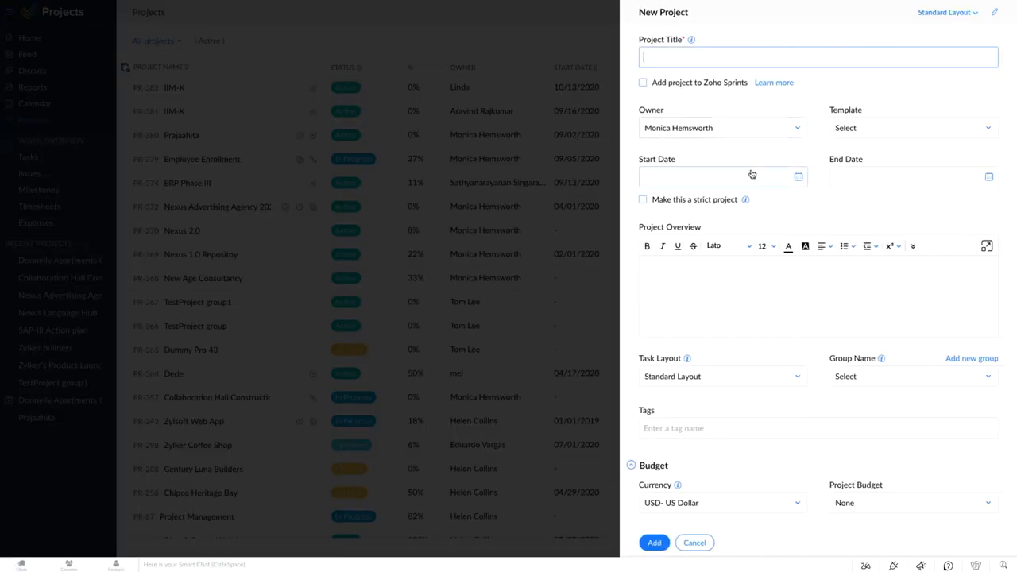
click(676, 201)
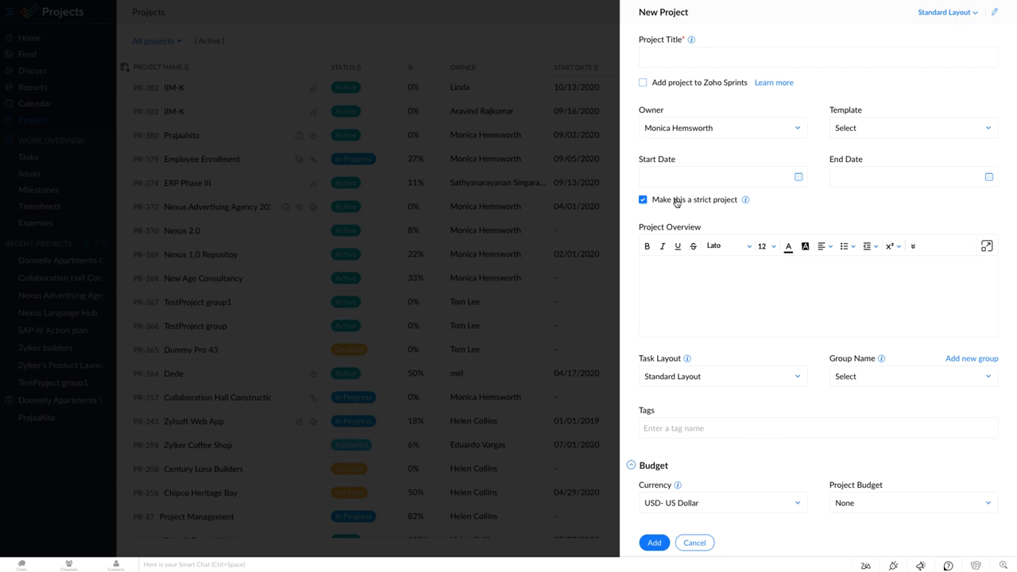
scroll(677, 202, down, 2)
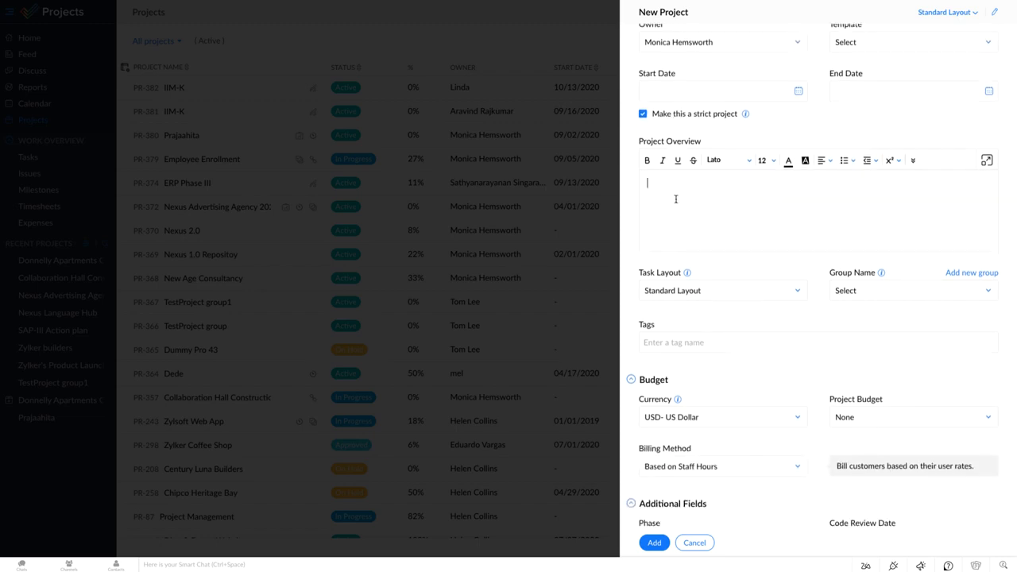
scroll(675, 199, down, 1)
click(963, 257)
scroll(964, 256, down, 2)
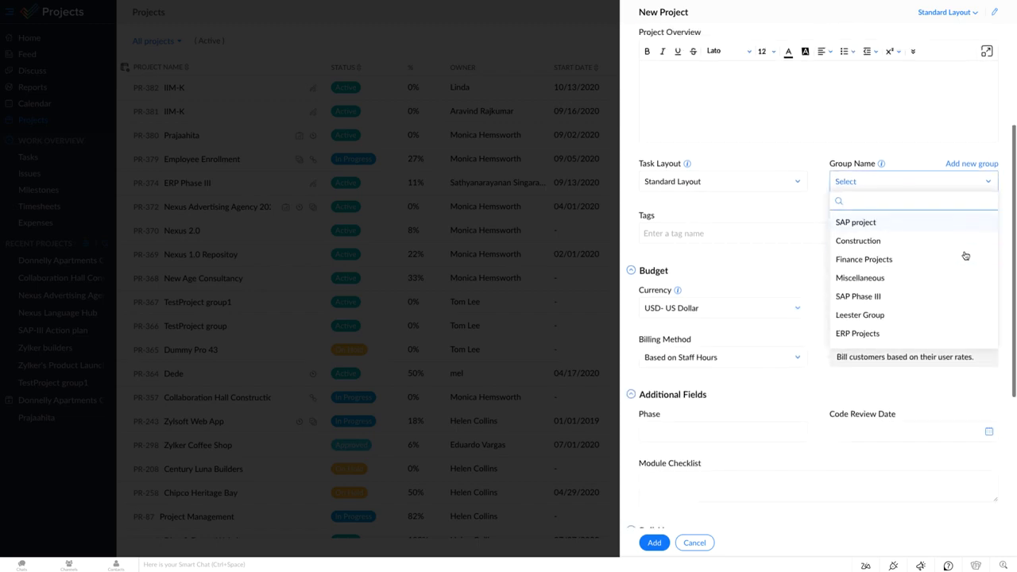
- Review the New Project form's budget, additional fields, roll-up, tab and access settings, and cancel the project
scroll(962, 257, down, 6)
scroll(714, 362, down, 5)
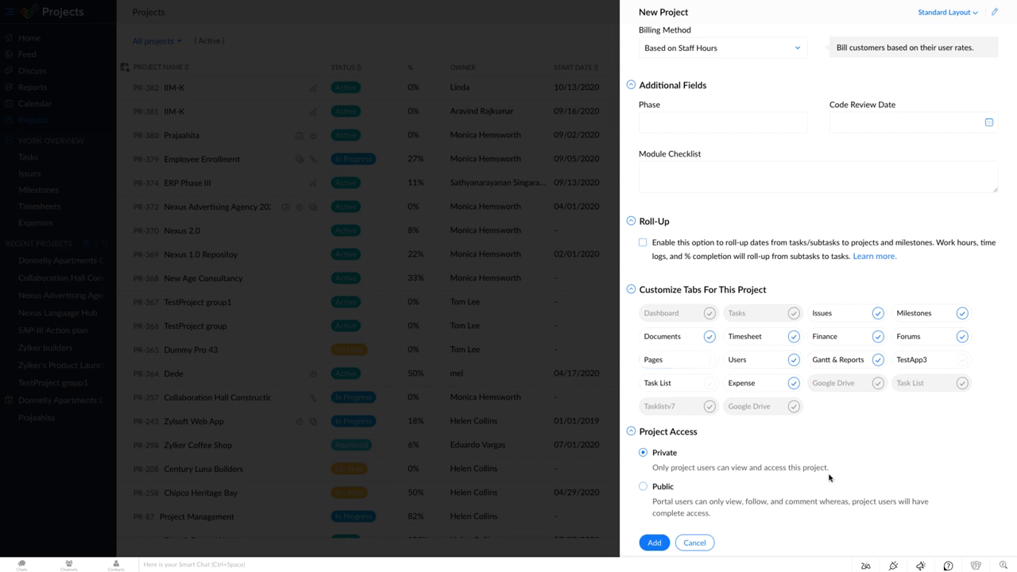
scroll(829, 477, up, 10)
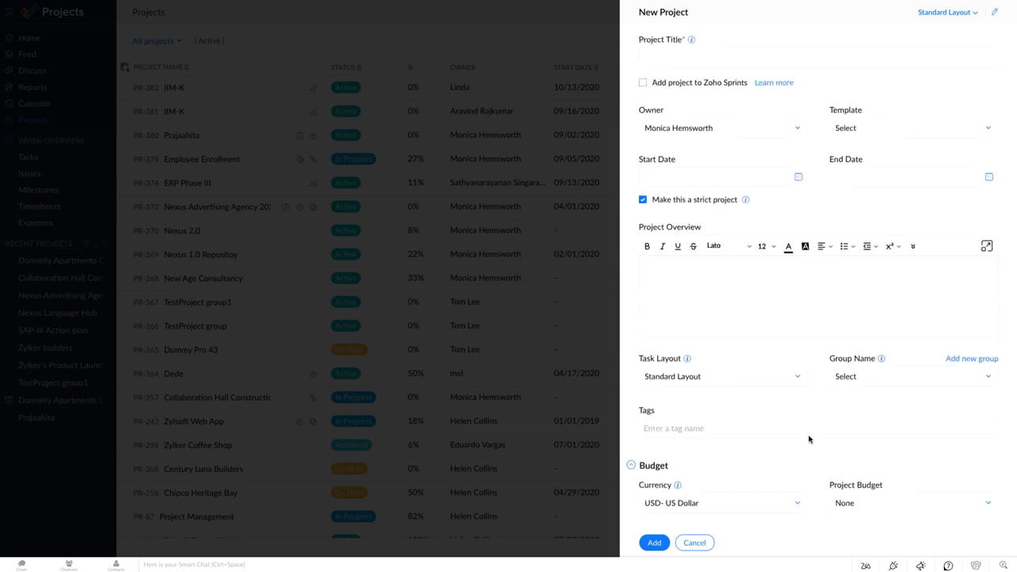
scroll(804, 387, down, 6)
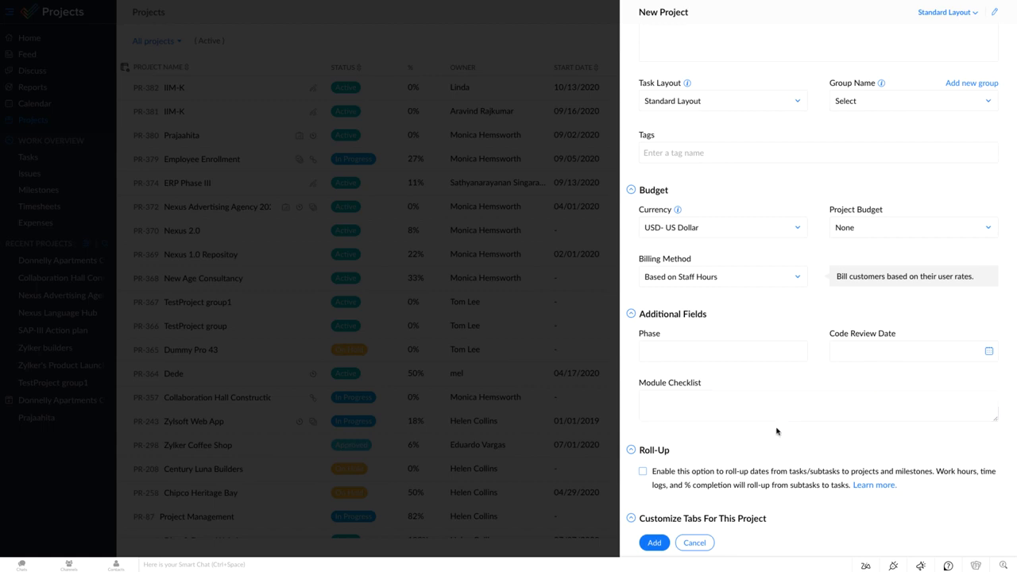
click(693, 544)
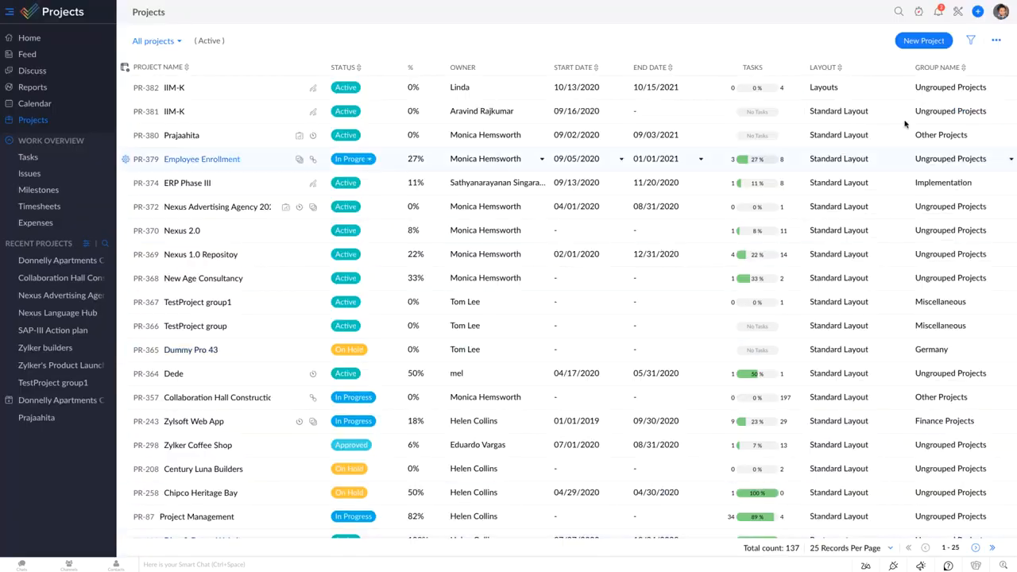
- Open the Standard Layout for projects from the layouts and fields customization in Setup
click(960, 12)
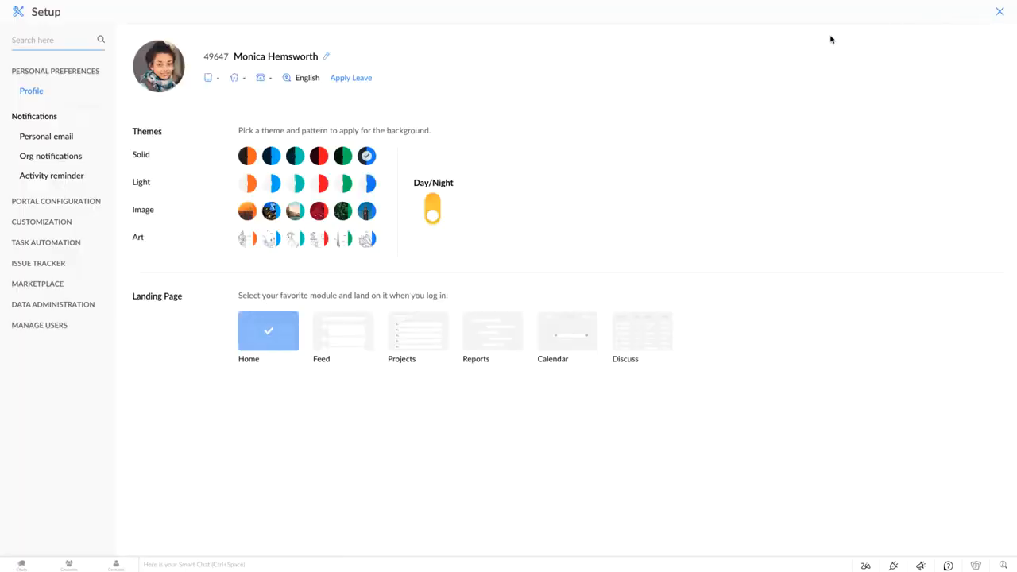
click(35, 226)
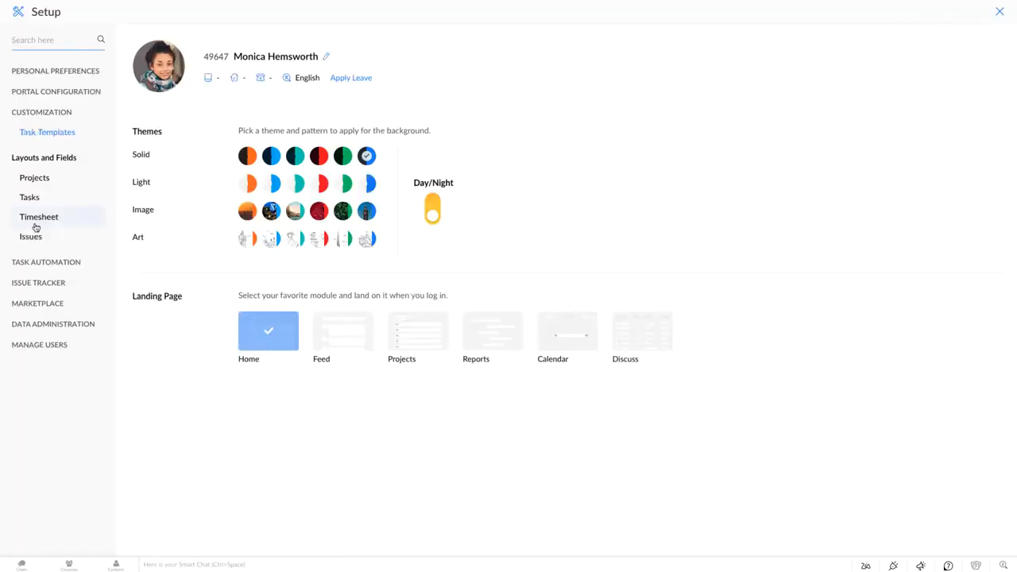
click(36, 178)
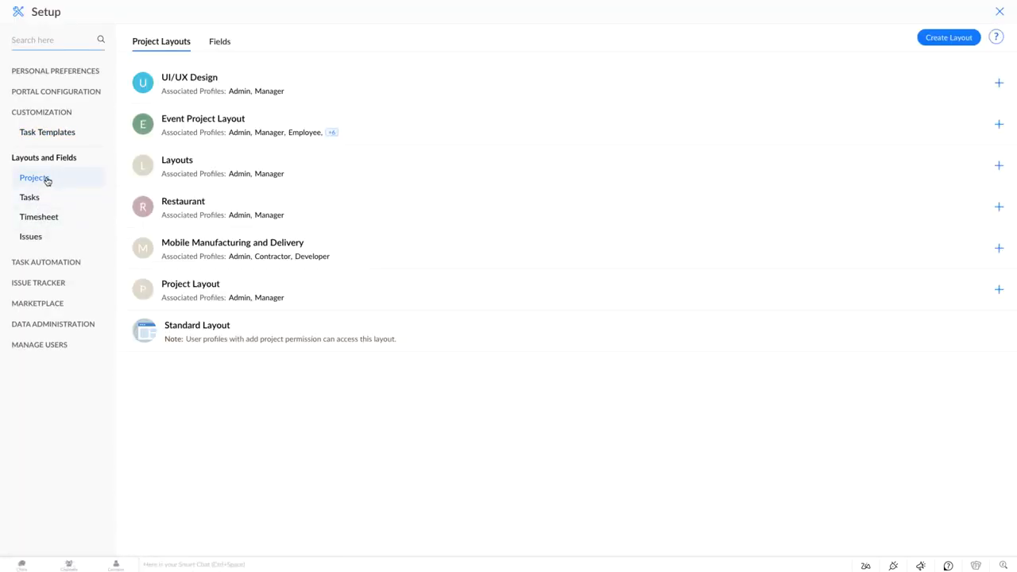
click(200, 328)
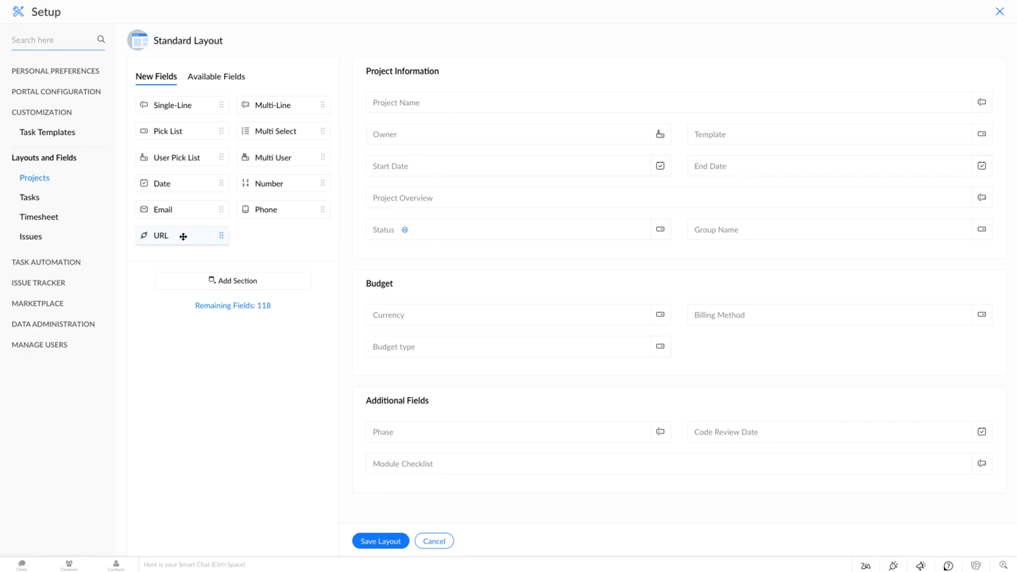
- Try to add a URL field to the Additional Fields section of the Standard Layout
drag(183, 236, 738, 458)
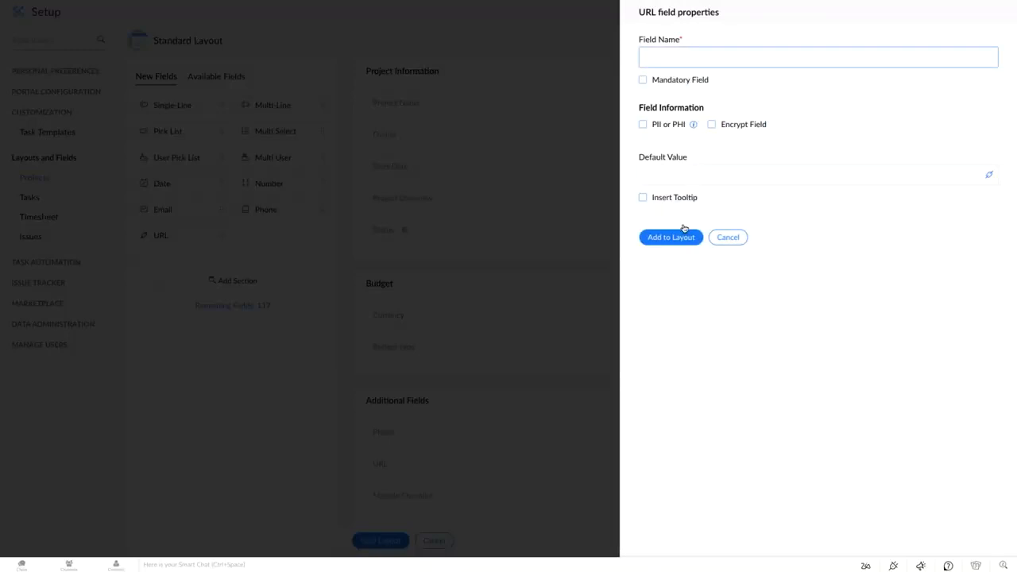
click(723, 239)
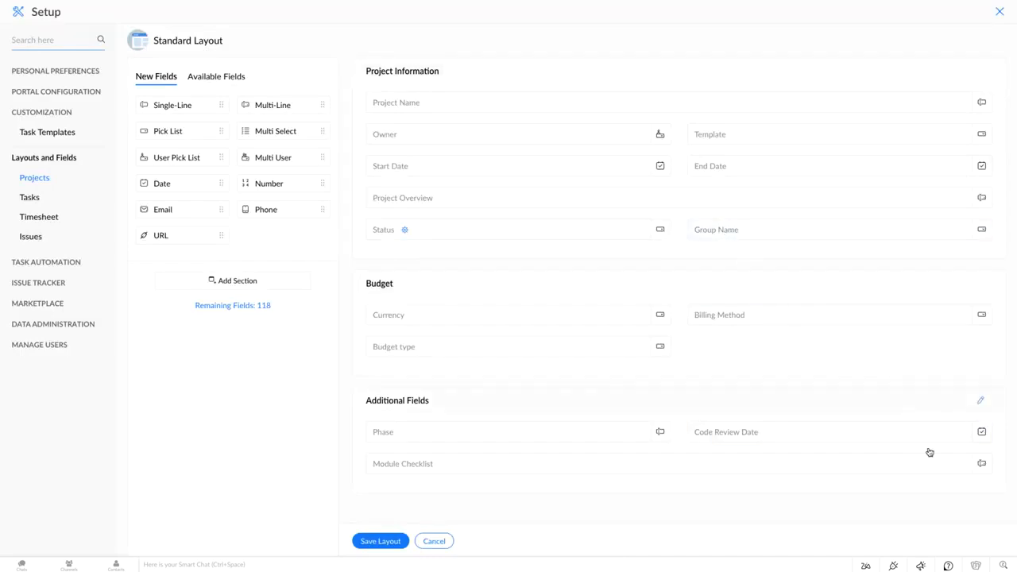
- Remove the Module Checklist field from the Additional Fields section of the layout
click(961, 464)
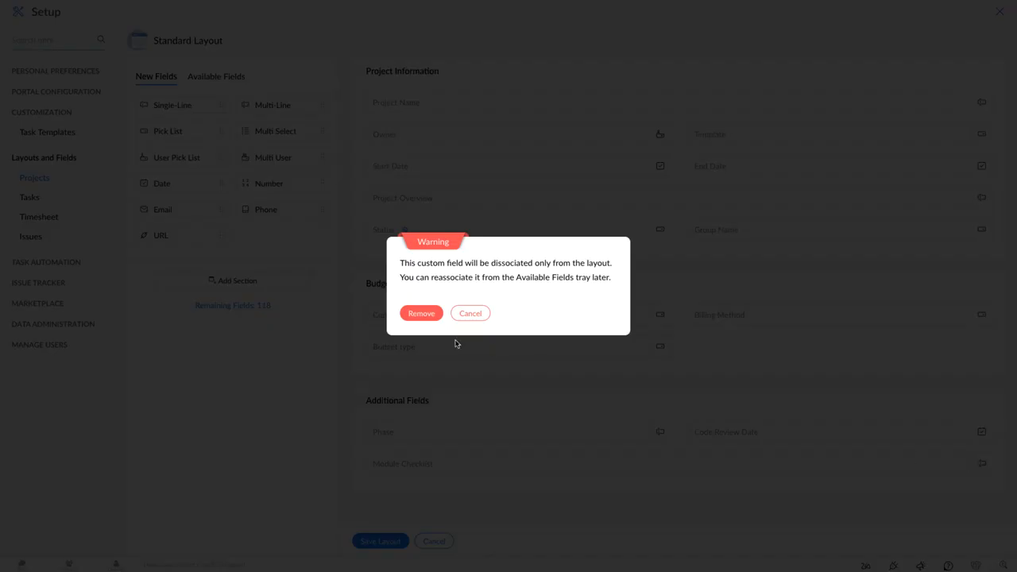
click(419, 314)
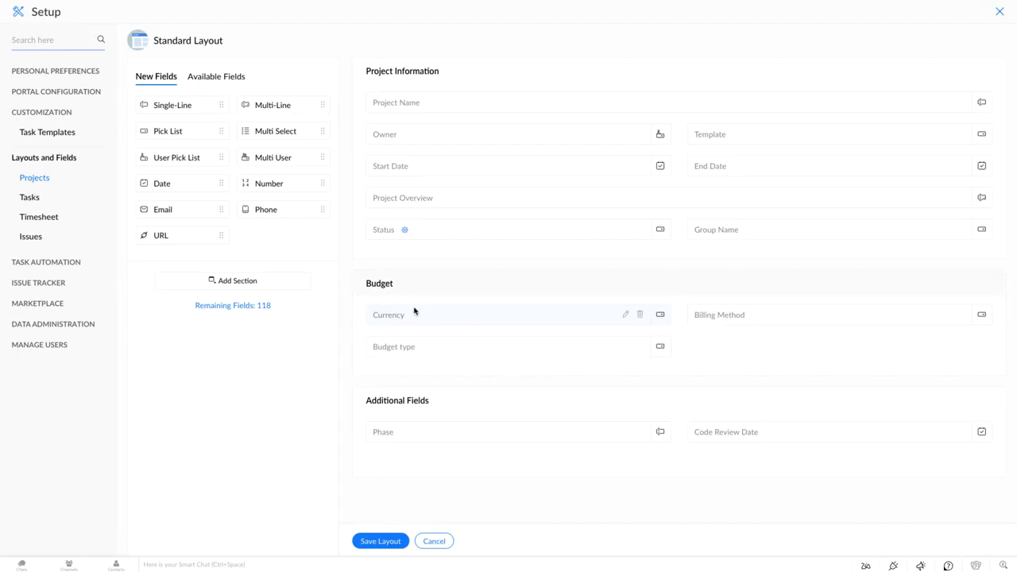
- Add the available Module Checklist field back under Additional Fields and save the Standard Layout, applying the changes to associated projects
click(209, 77)
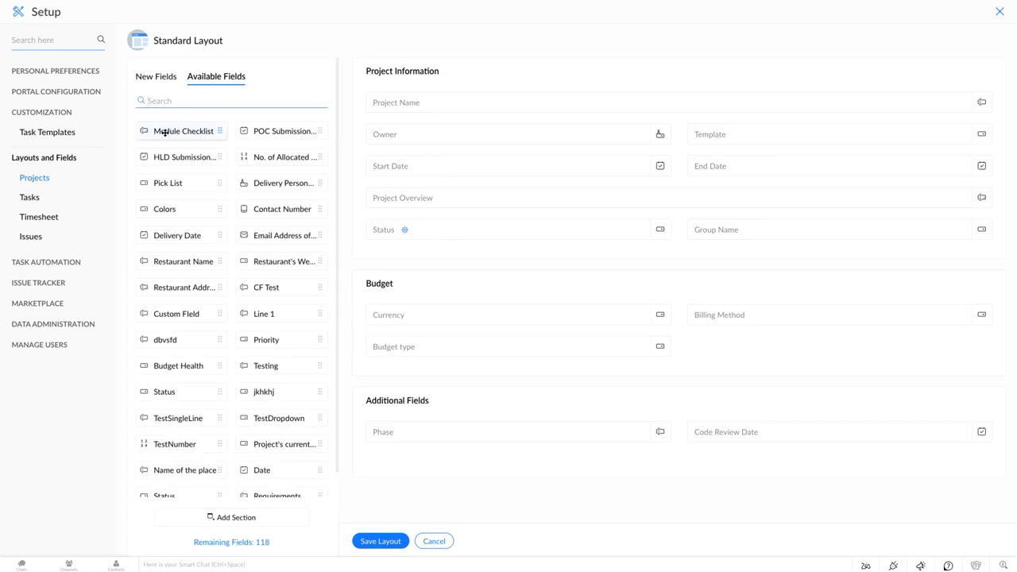
drag(166, 132, 402, 467)
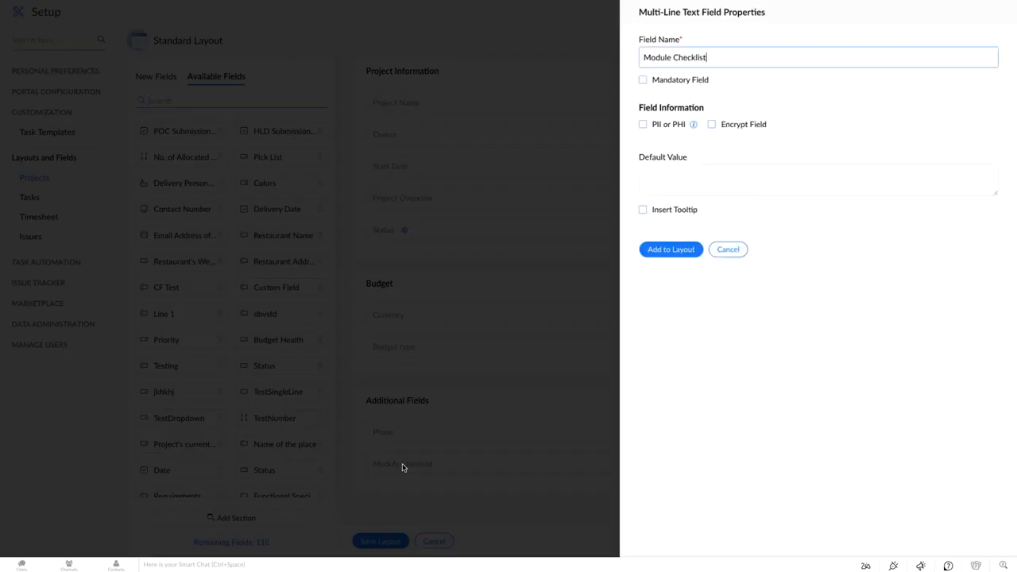
click(668, 252)
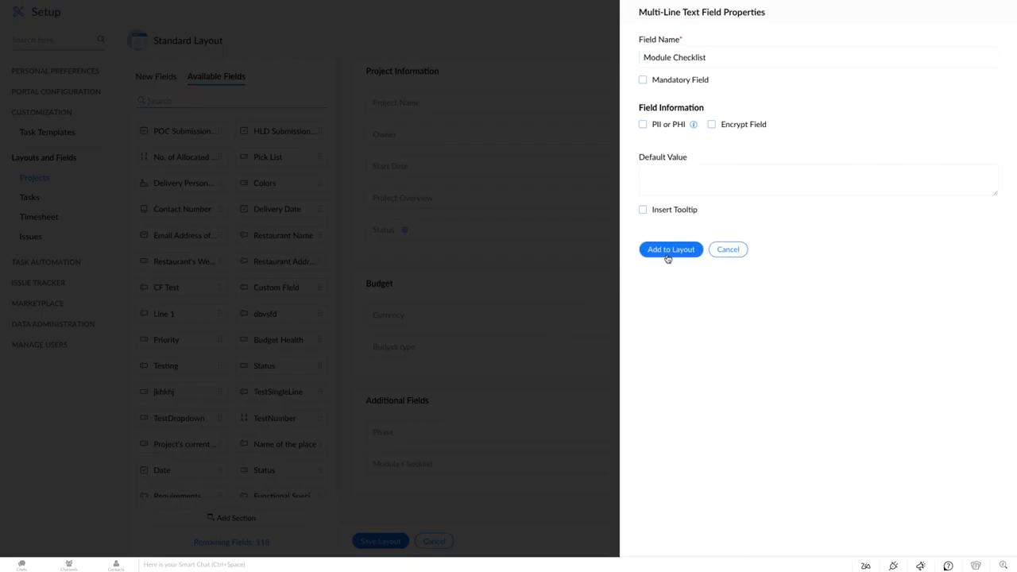
click(378, 545)
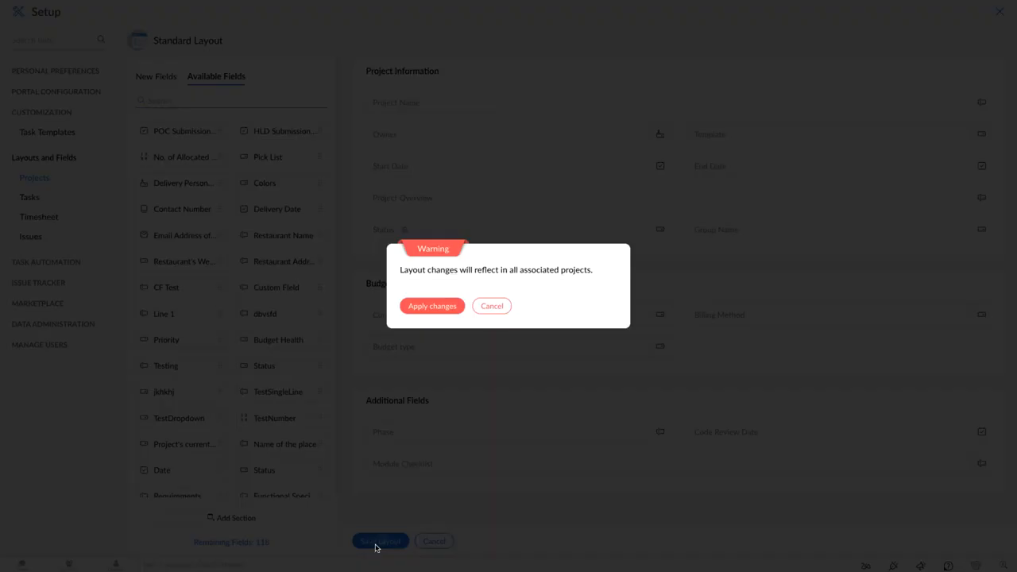
click(429, 306)
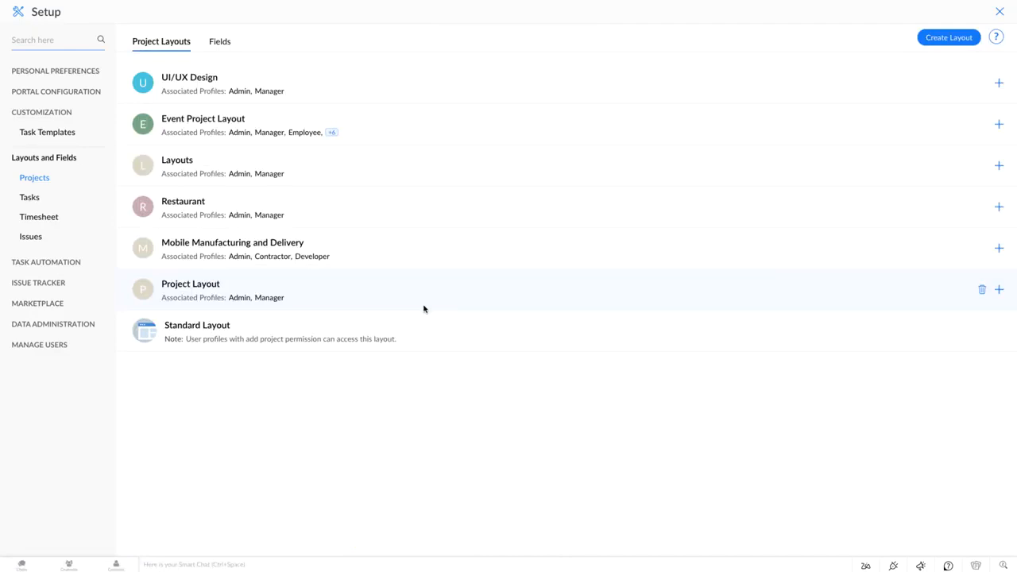
- Look at the existing layouts that can be cloned when creating a project layout, and cancel the form
click(927, 42)
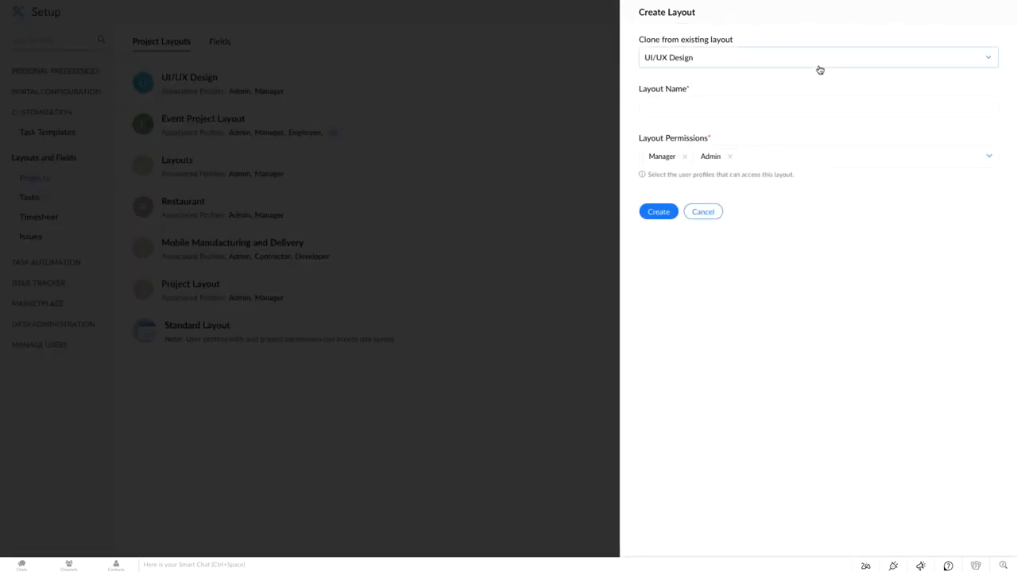
click(819, 68)
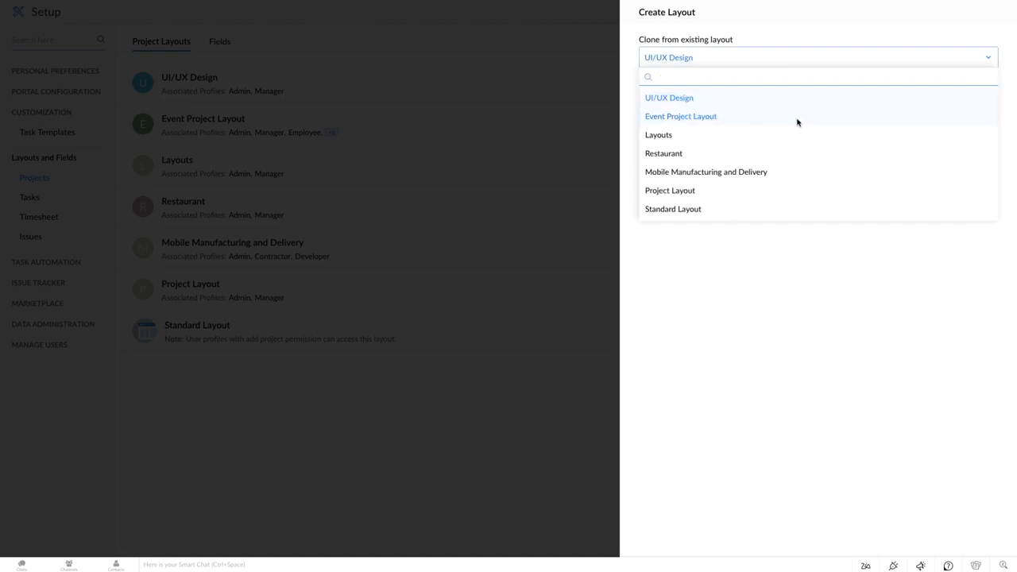
click(790, 57)
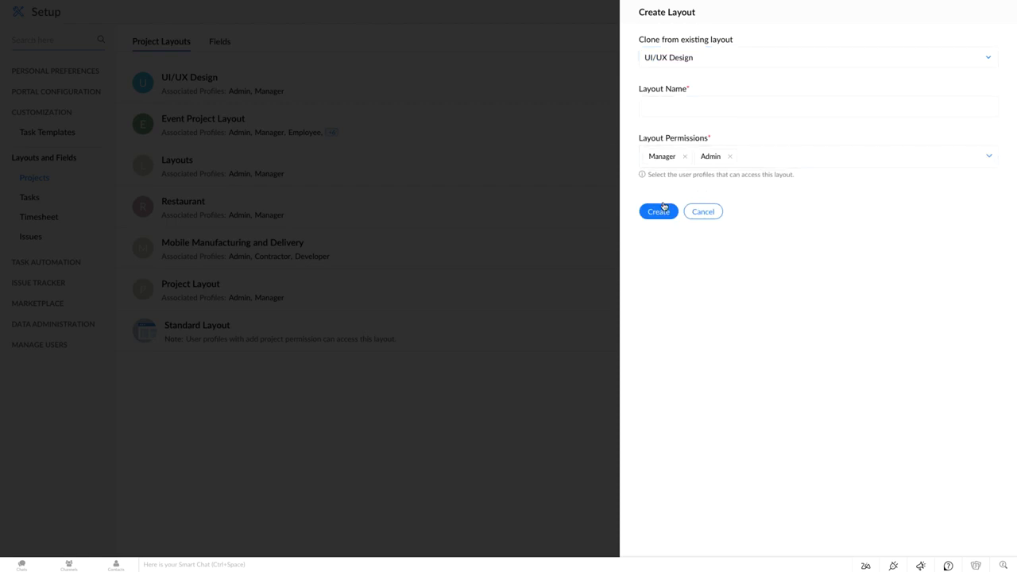
click(697, 214)
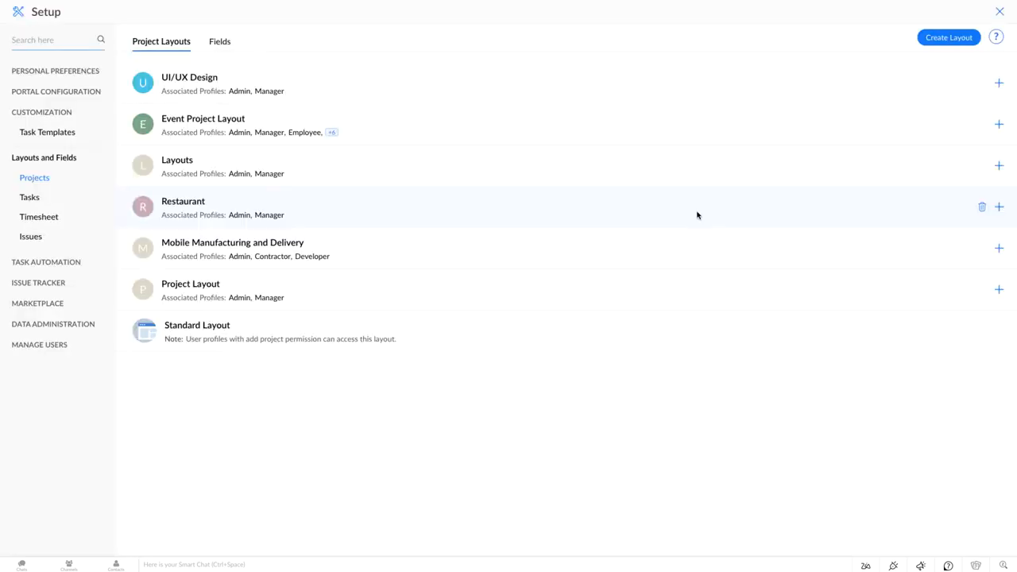
- Open the Standard Layout among the task layouts and add a new section named Budget below Task Information
click(20, 200)
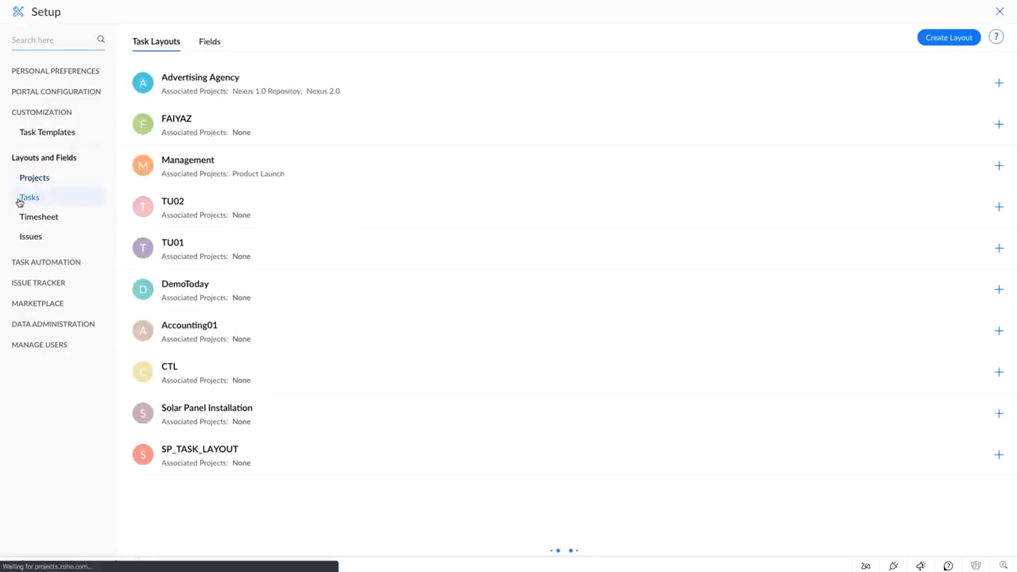
scroll(268, 220, down, 4)
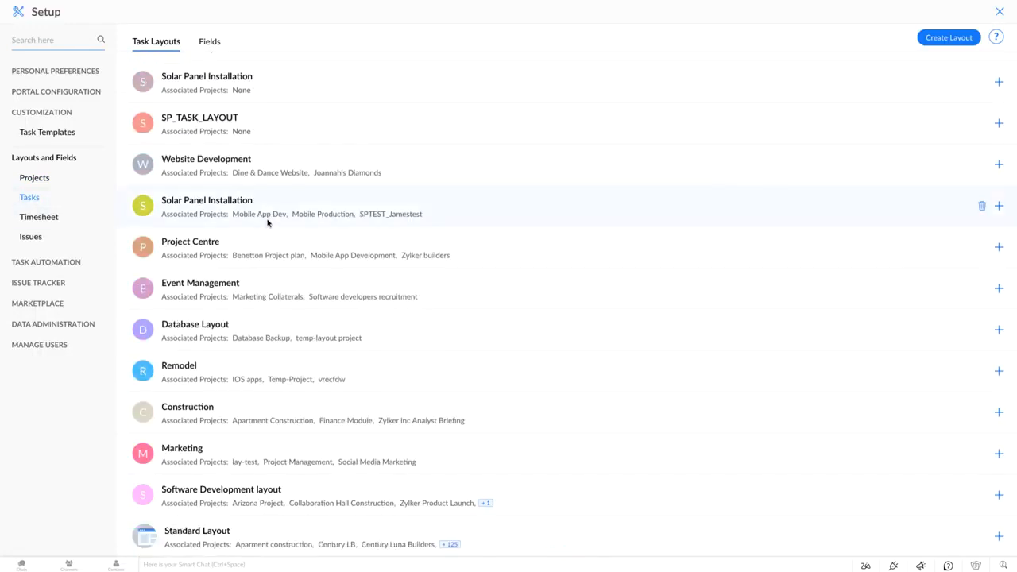
click(196, 534)
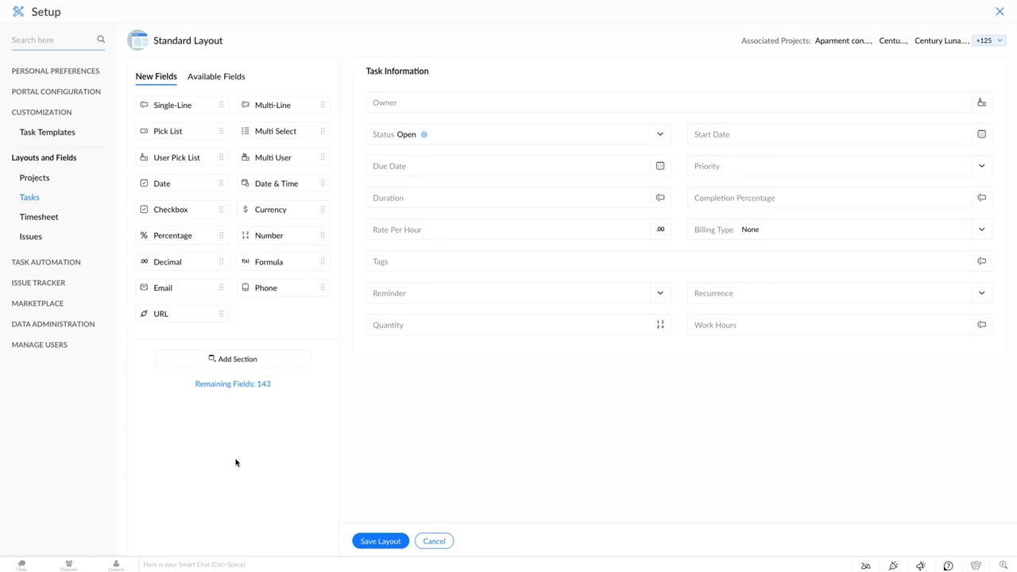
click(255, 360)
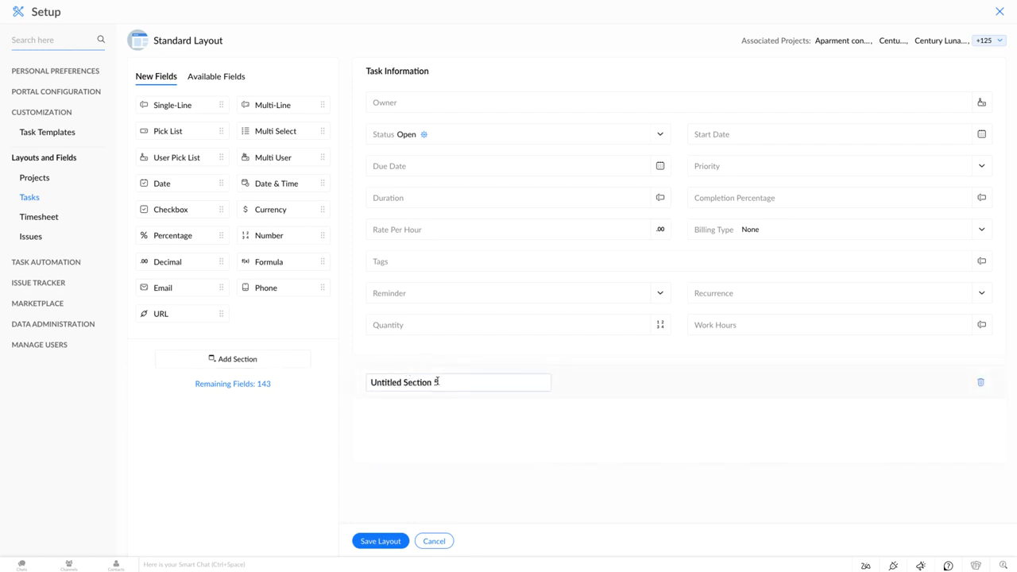
triple_click(437, 382)
text(Budget)
- Add a Number field named "Budget type" to the Budget section of the task layout
drag(279, 234, 413, 424)
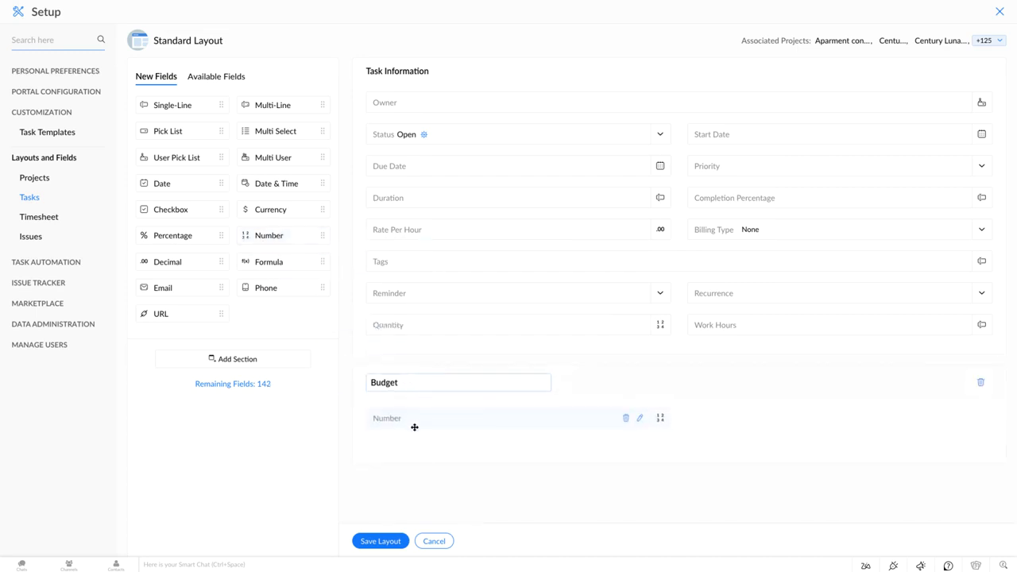
text(Budget)
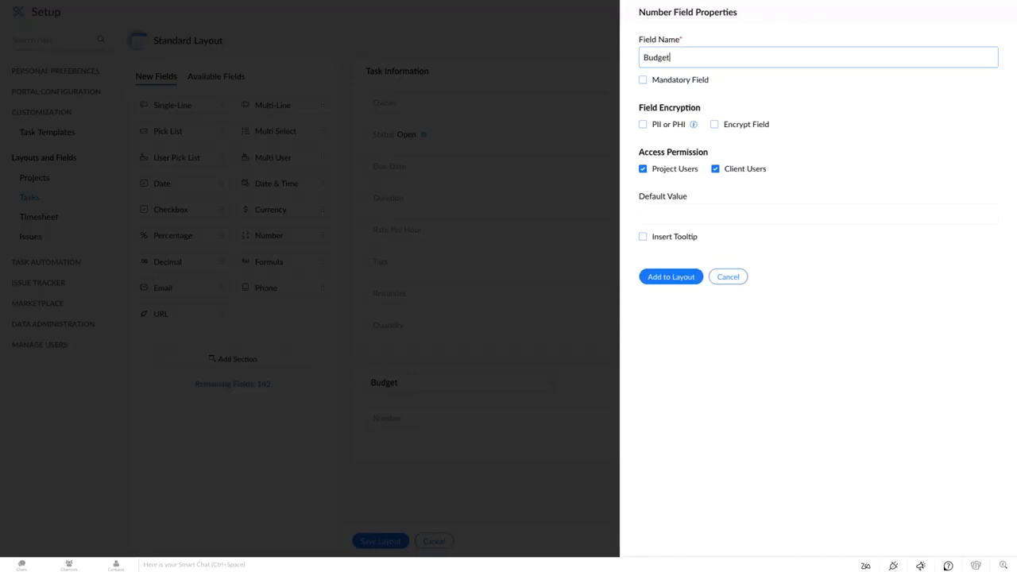
text( type)
click(696, 277)
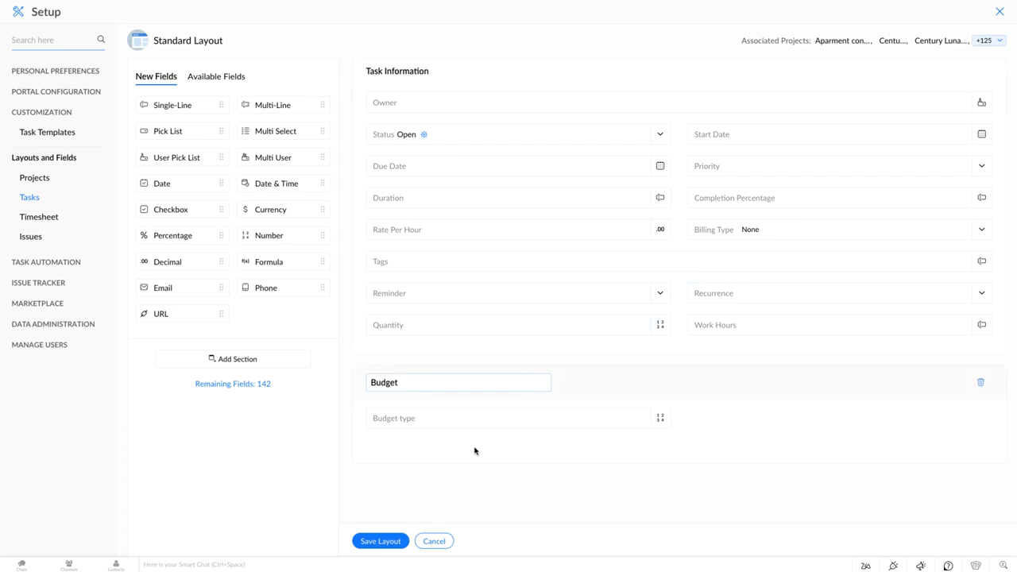
- Customize the task statuses by adding a new status row, marking it as Closed and choosing its colour
click(422, 136)
scroll(699, 275, down, 10)
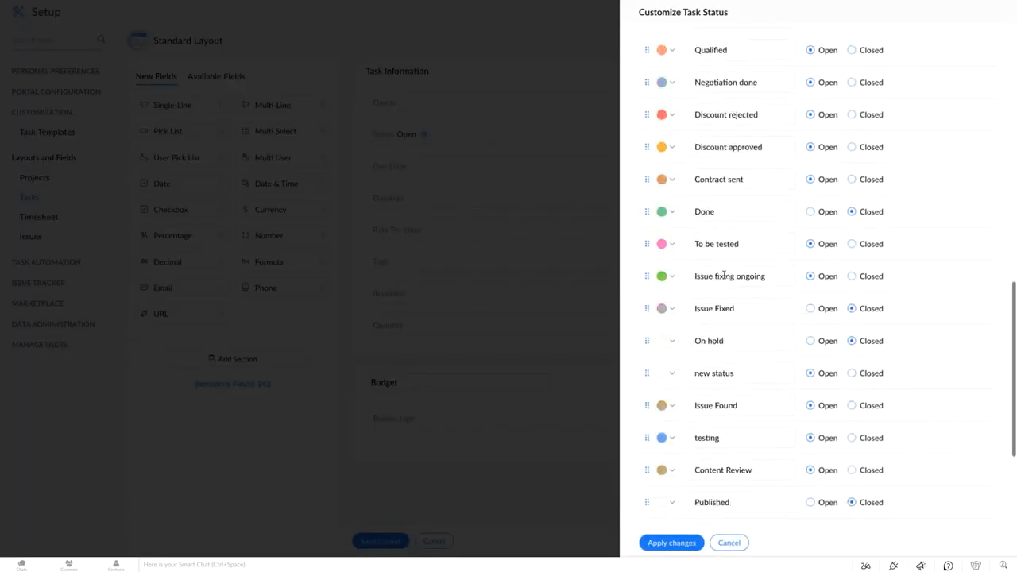
click(659, 464)
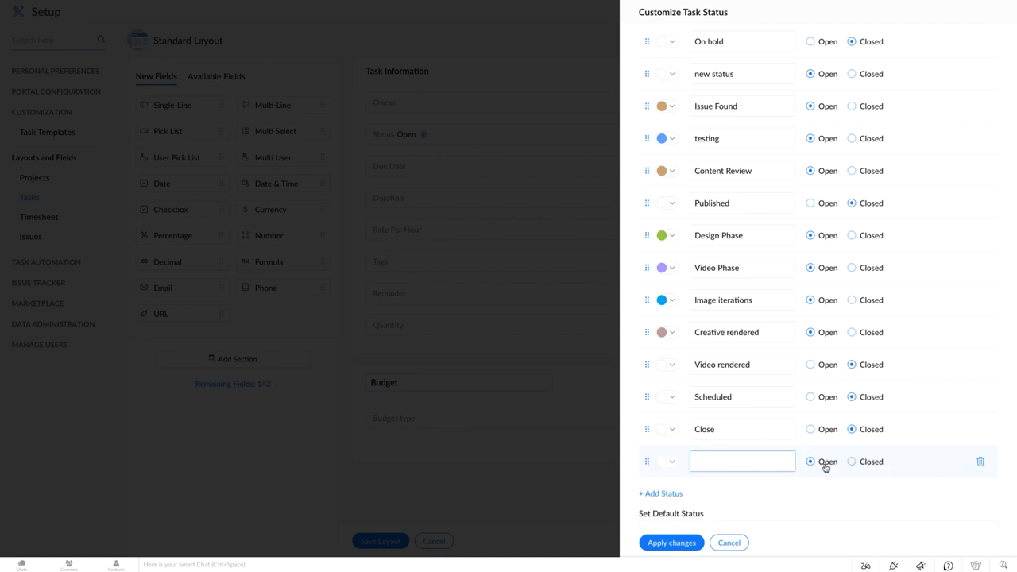
click(855, 464)
click(669, 465)
click(689, 450)
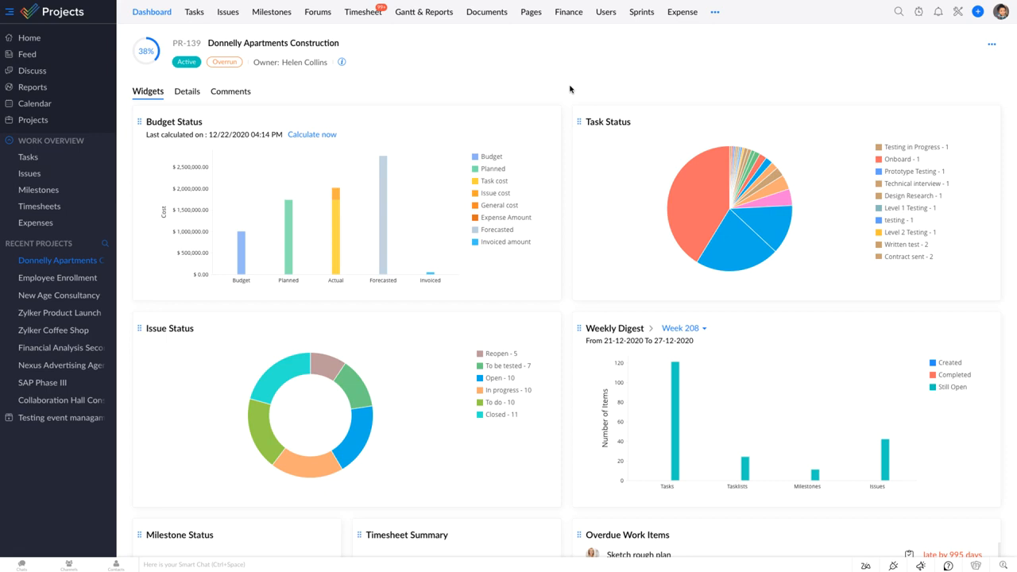
- Look through the widgets on the Donnelly Apartments Construction dashboard and the options for customizing them
scroll(570, 89, down, 4)
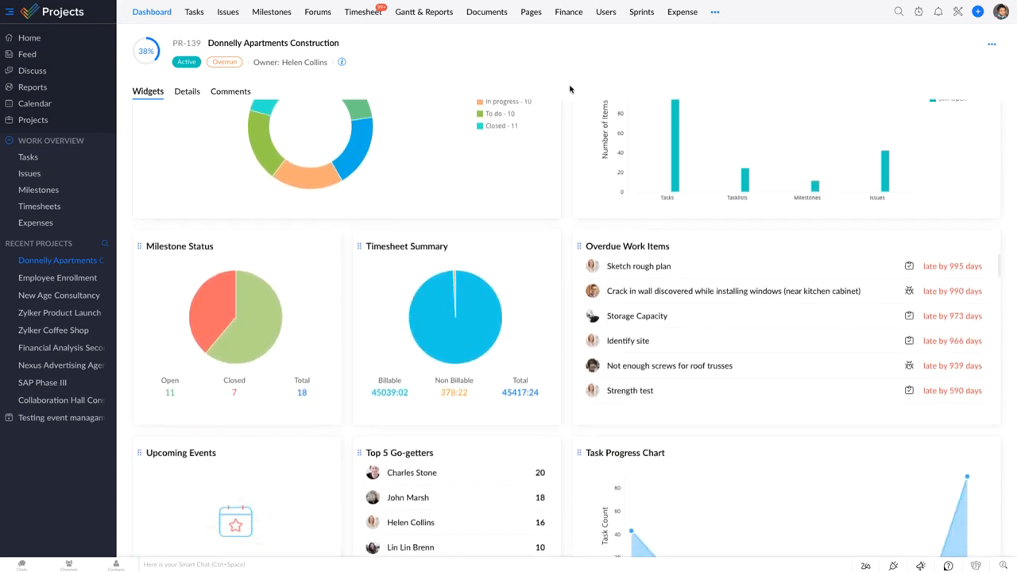
scroll(570, 89, down, 4)
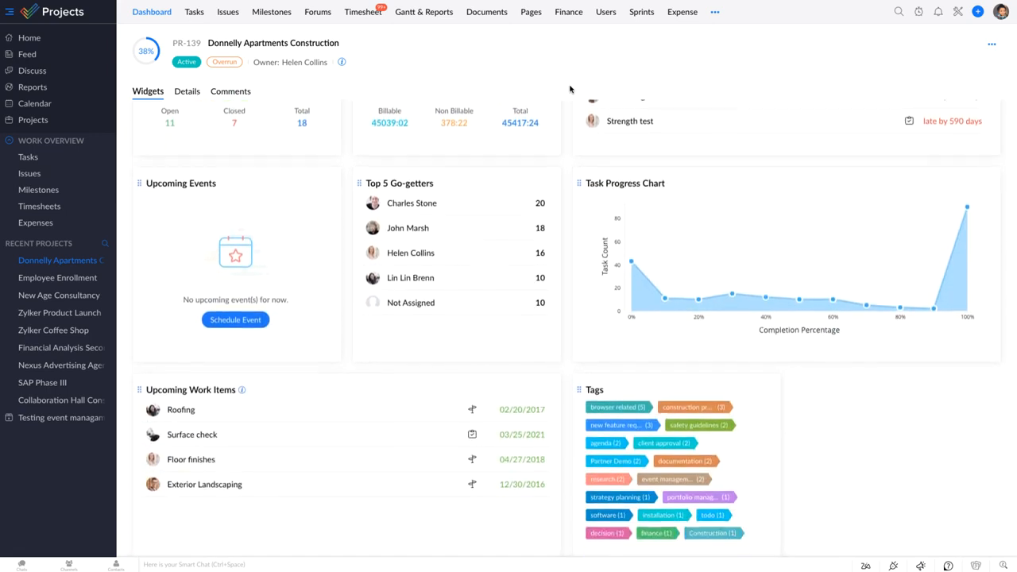
scroll(570, 89, down, 1)
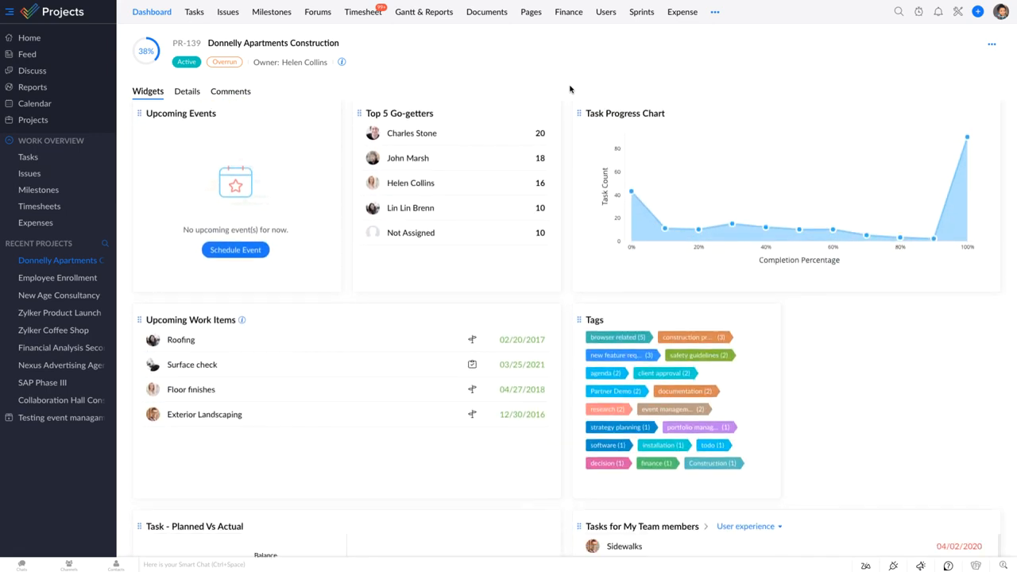
click(992, 45)
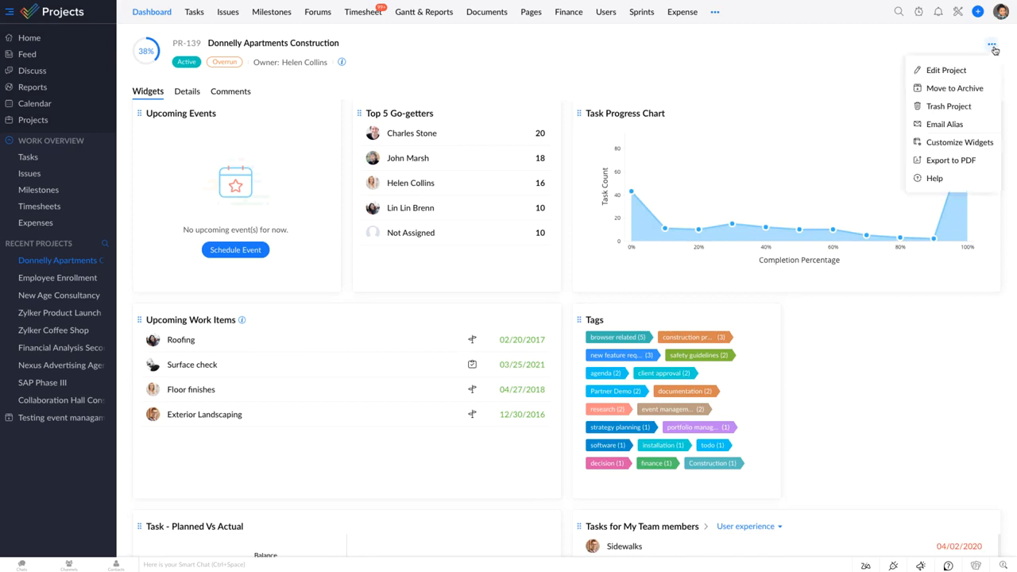
click(984, 142)
scroll(984, 143, down, 3)
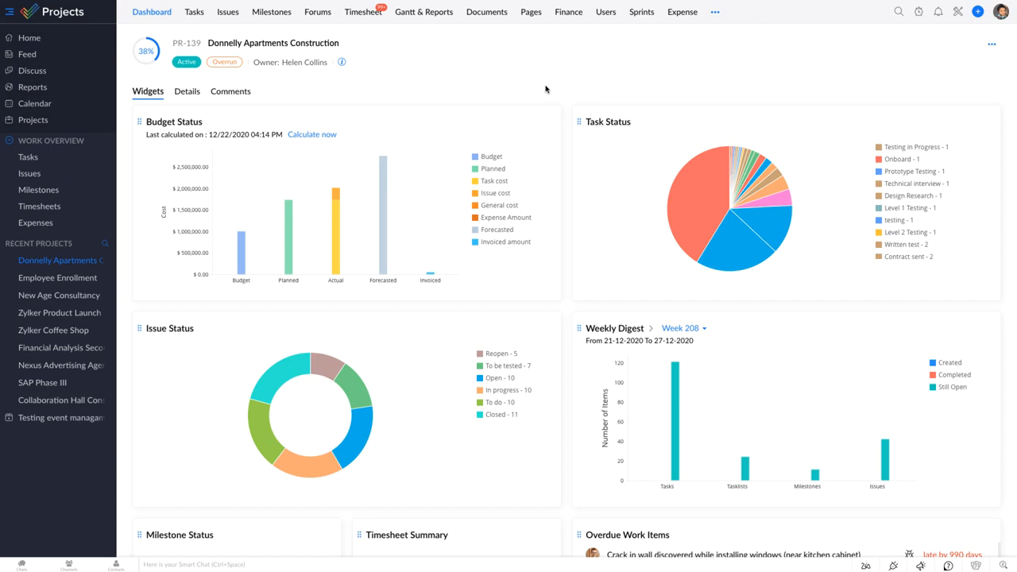
- Review the project's milestones, open the Contracts and Agreements milestone and open its Site plans task list
click(280, 17)
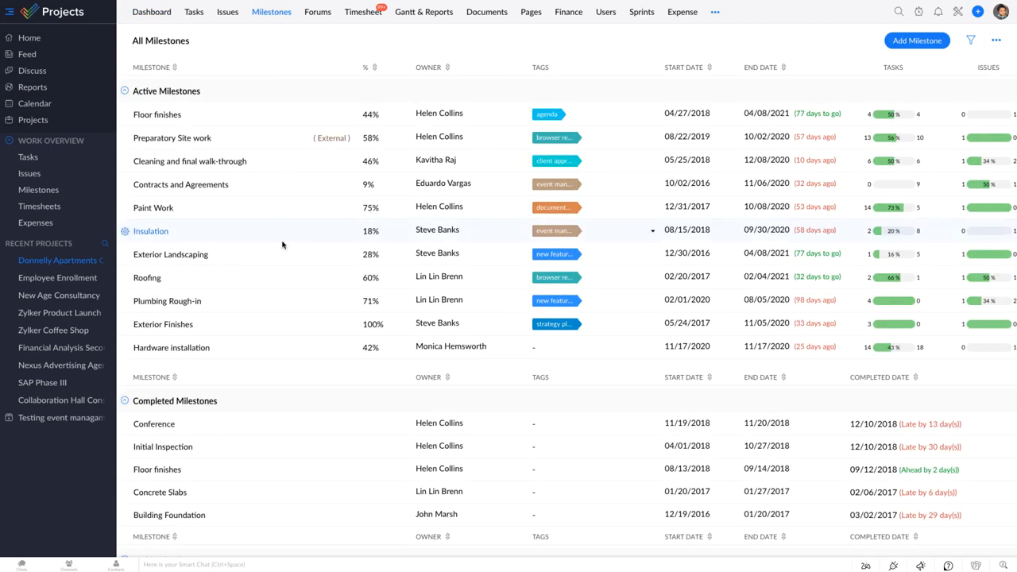
scroll(282, 245, down, 1)
scroll(282, 244, up, 1)
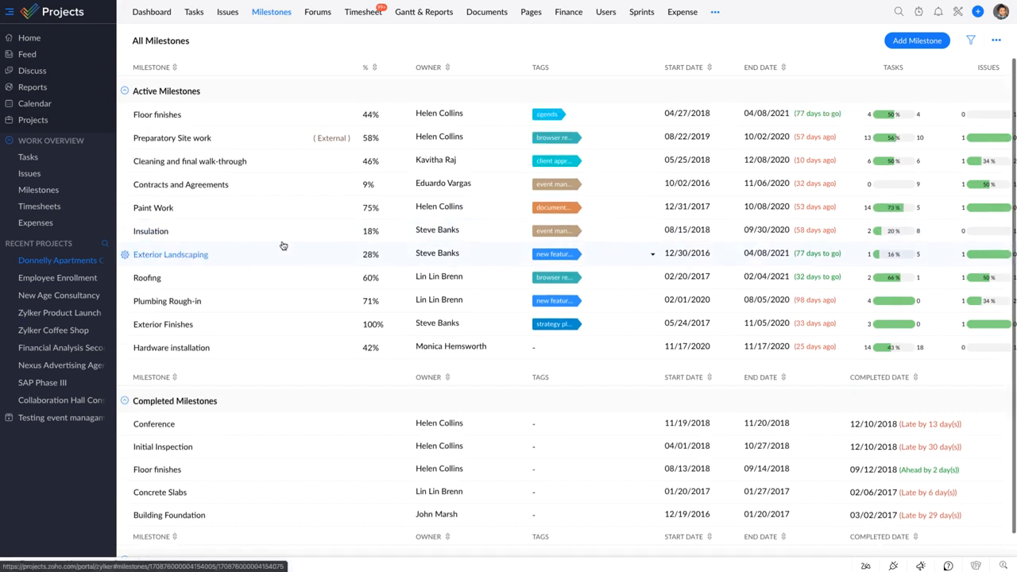
click(209, 185)
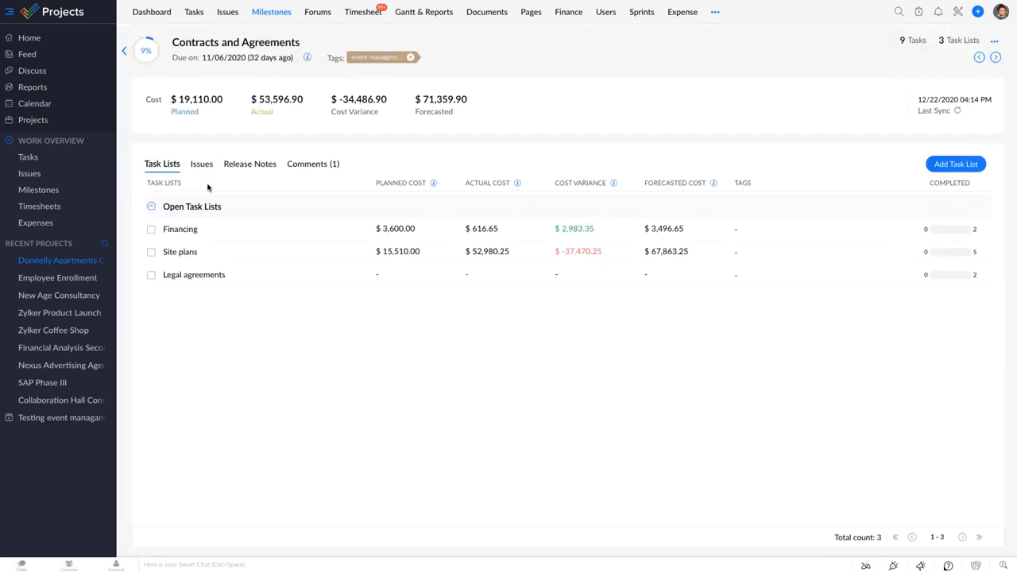
click(191, 252)
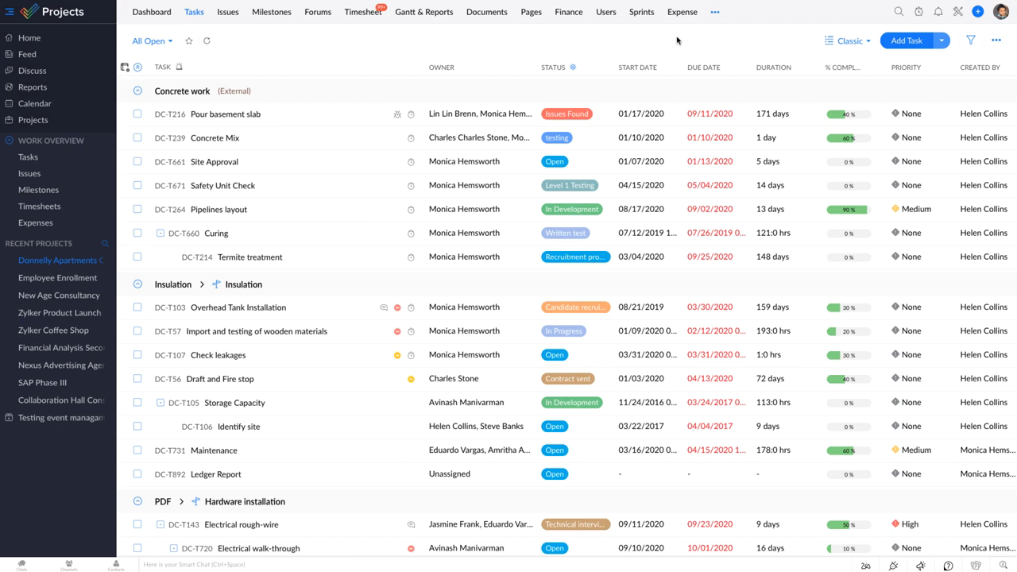
- Look at the new task form and its task list choices, and try to add the task
click(922, 43)
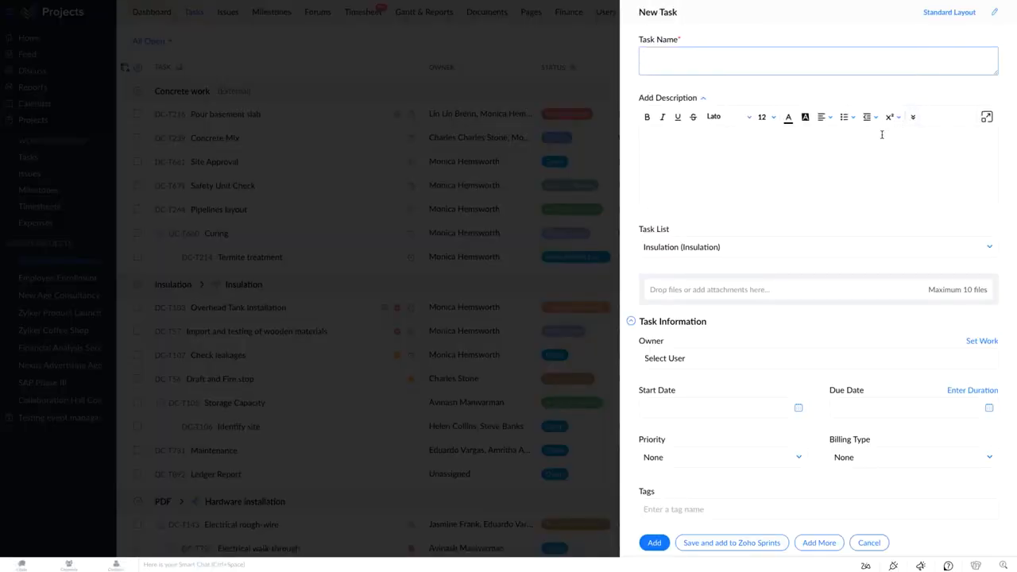
click(869, 242)
click(868, 242)
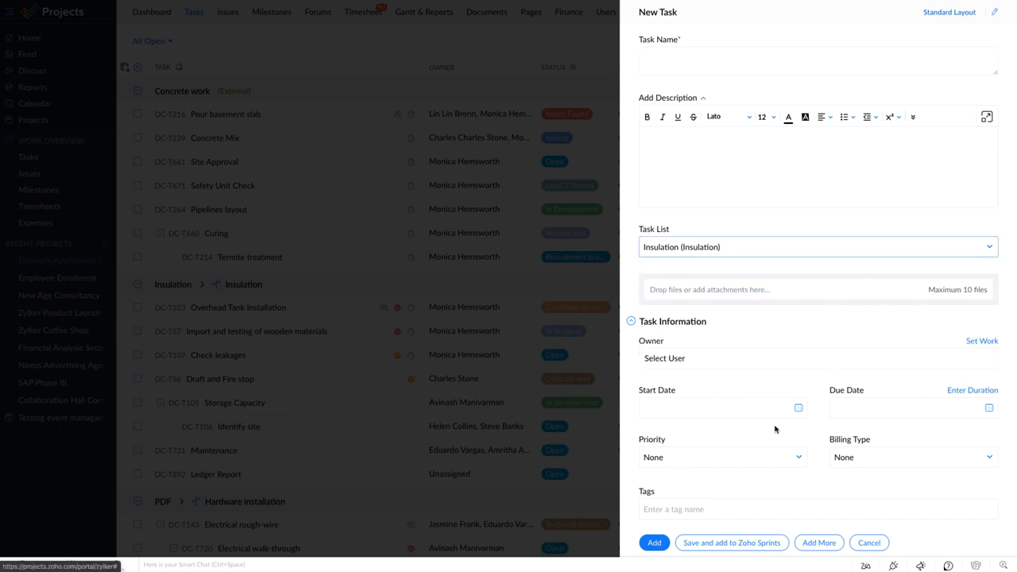
click(645, 546)
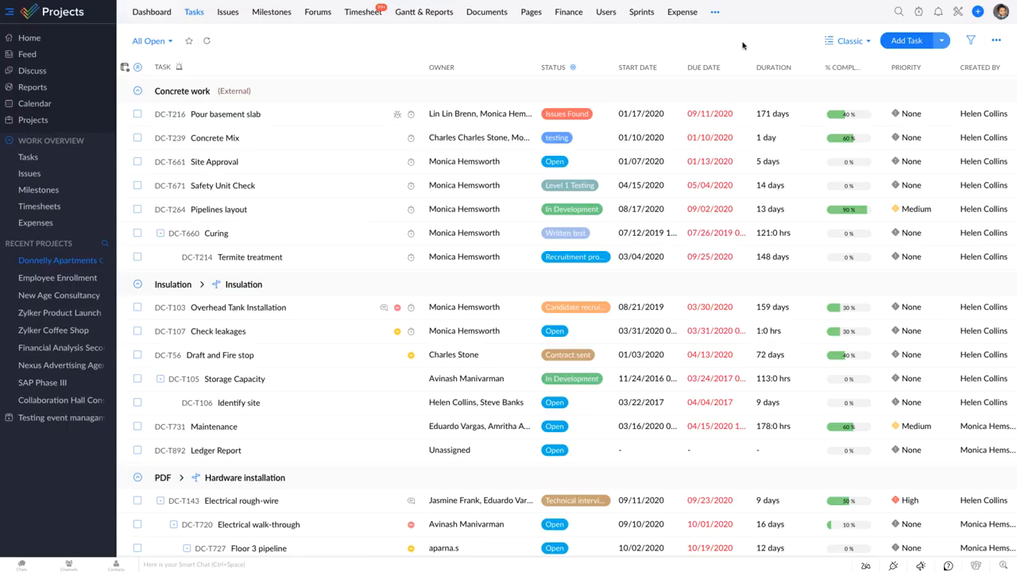
- Examine the project's tasks in the Classic view, including the view options, the columns and the fields available as columns
click(851, 43)
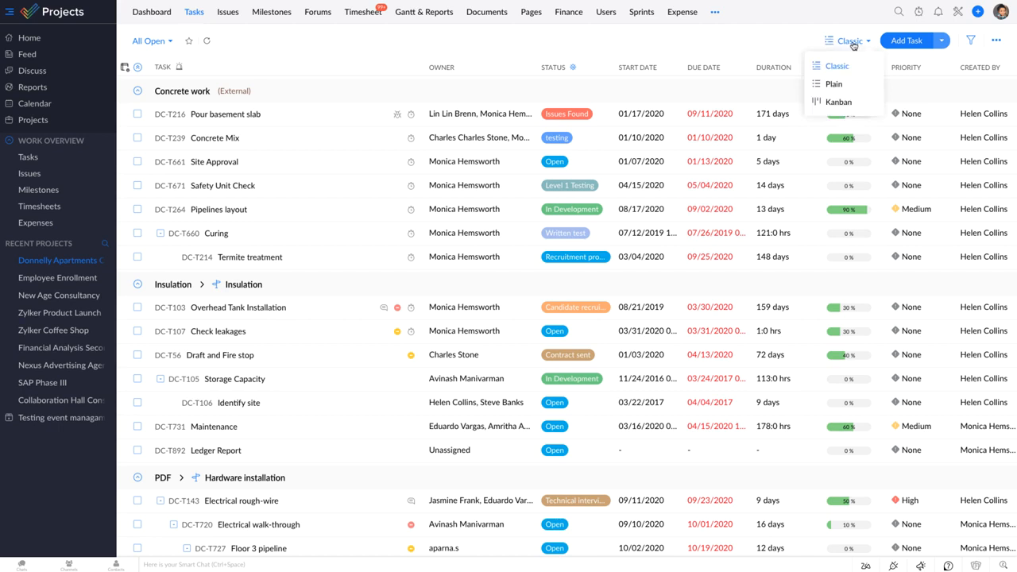
click(745, 46)
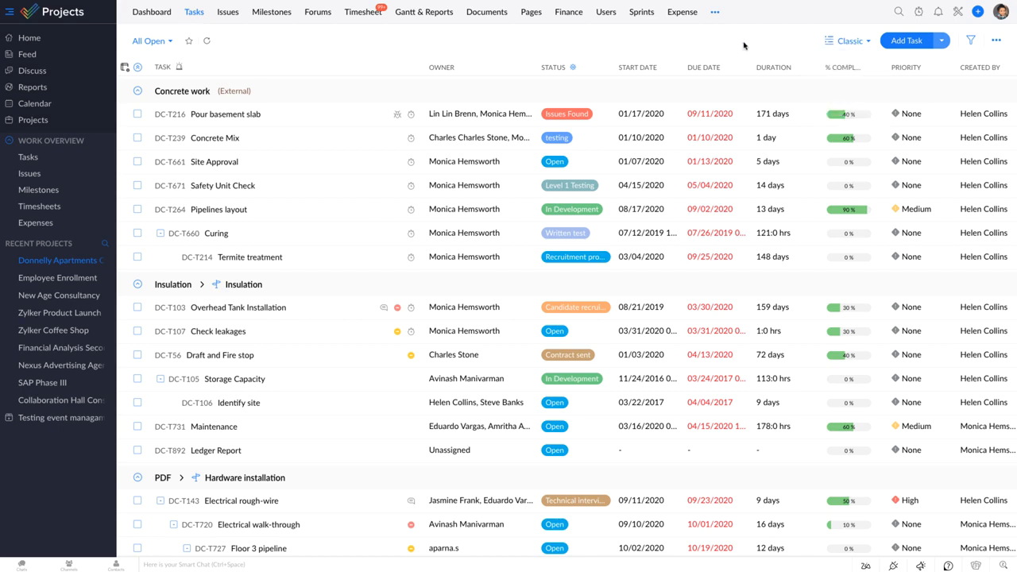
scroll(459, 208, down, 3)
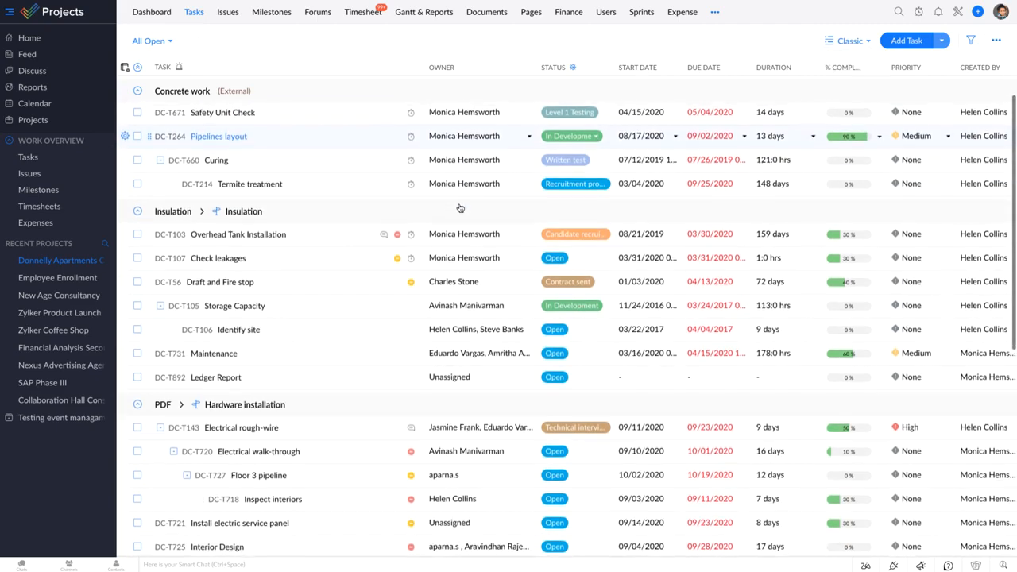
scroll(459, 208, down, 3)
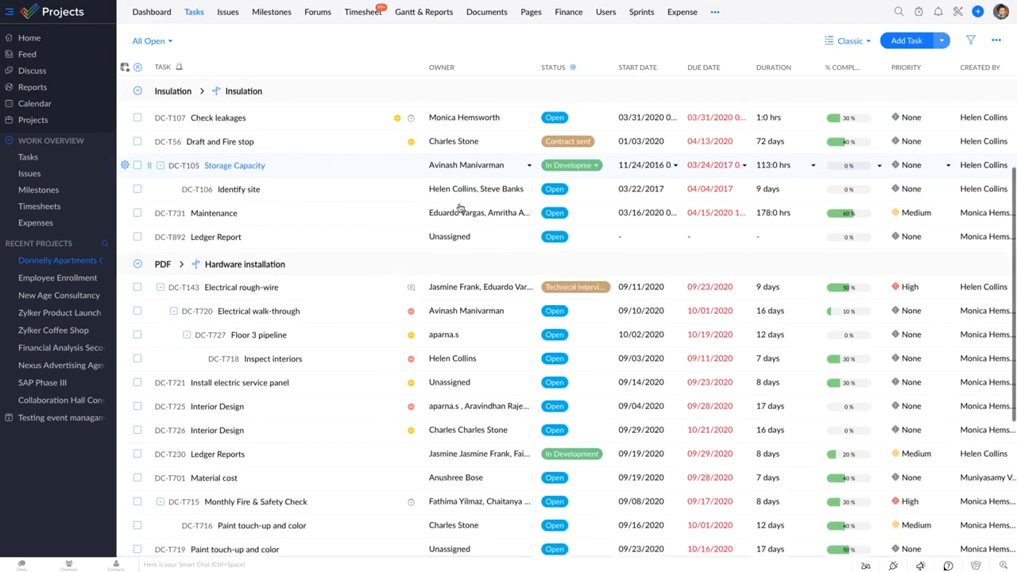
scroll(459, 208, down, 2)
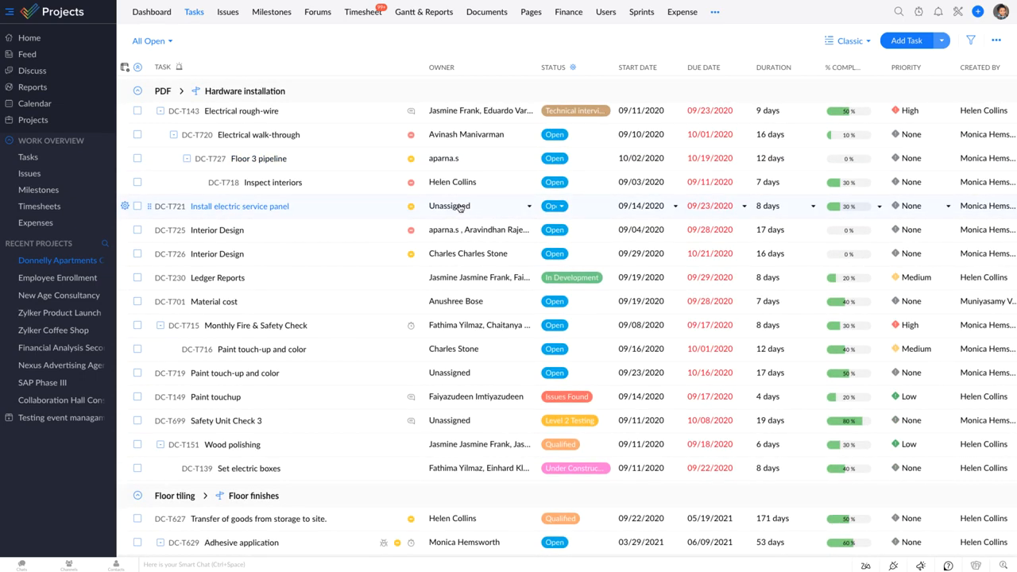
scroll(459, 208, right, 4)
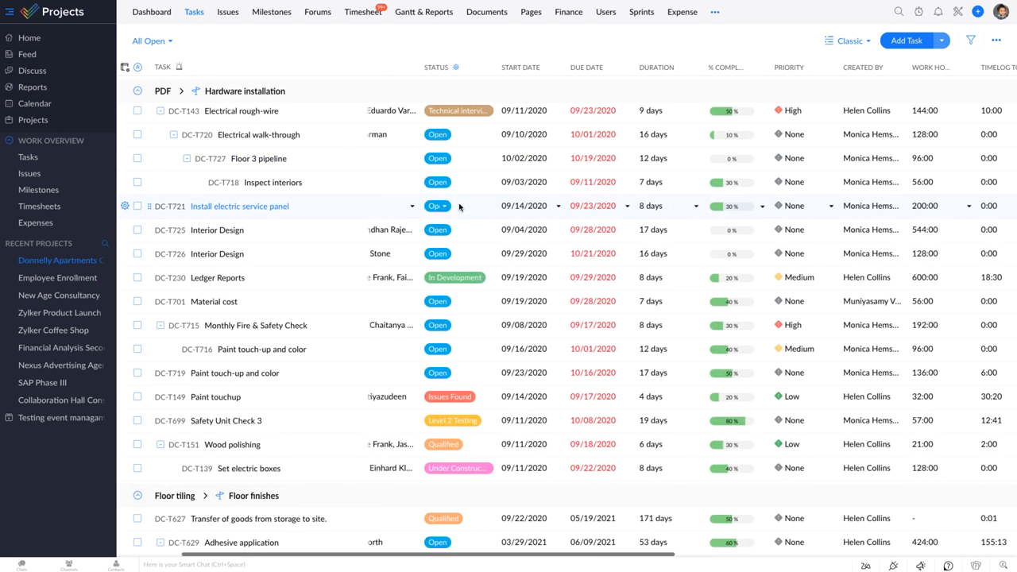
scroll(459, 208, right, 2)
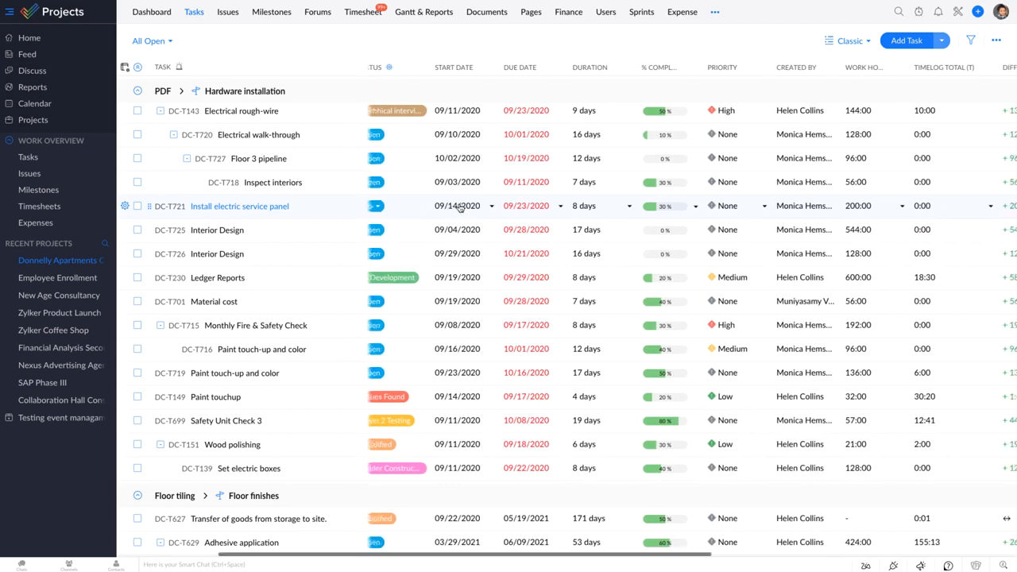
scroll(459, 207, right, 1)
scroll(460, 208, left, 6)
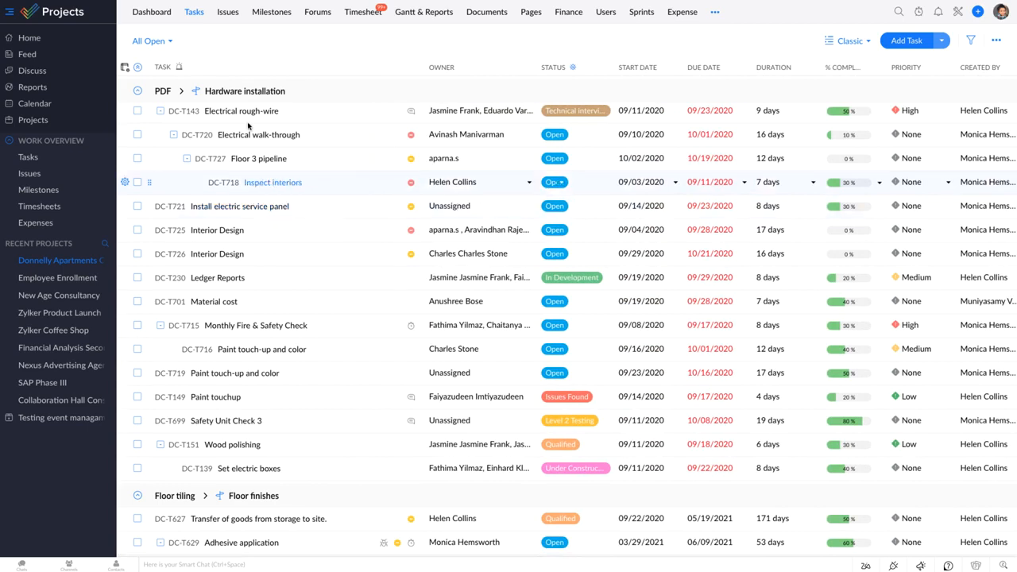
click(125, 68)
scroll(173, 195, down, 5)
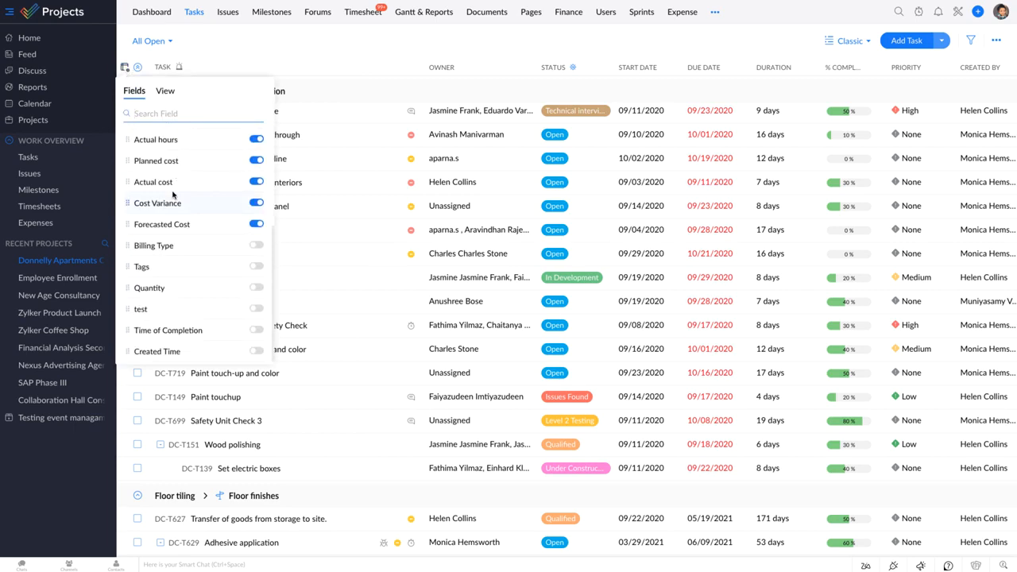
- Switch the task list to the Plain view and look through the tasks
click(851, 41)
click(836, 83)
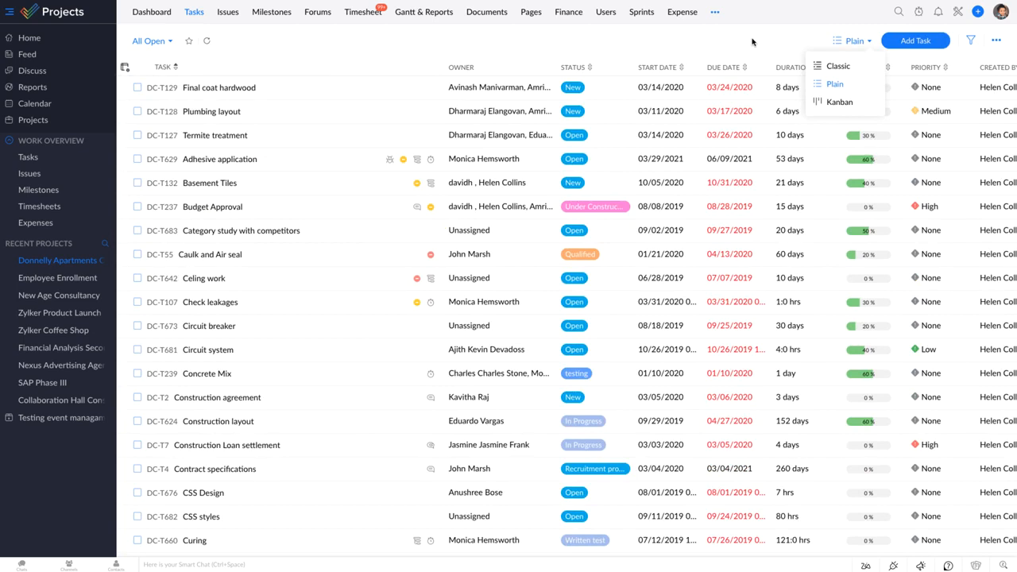
scroll(732, 127, down, 3)
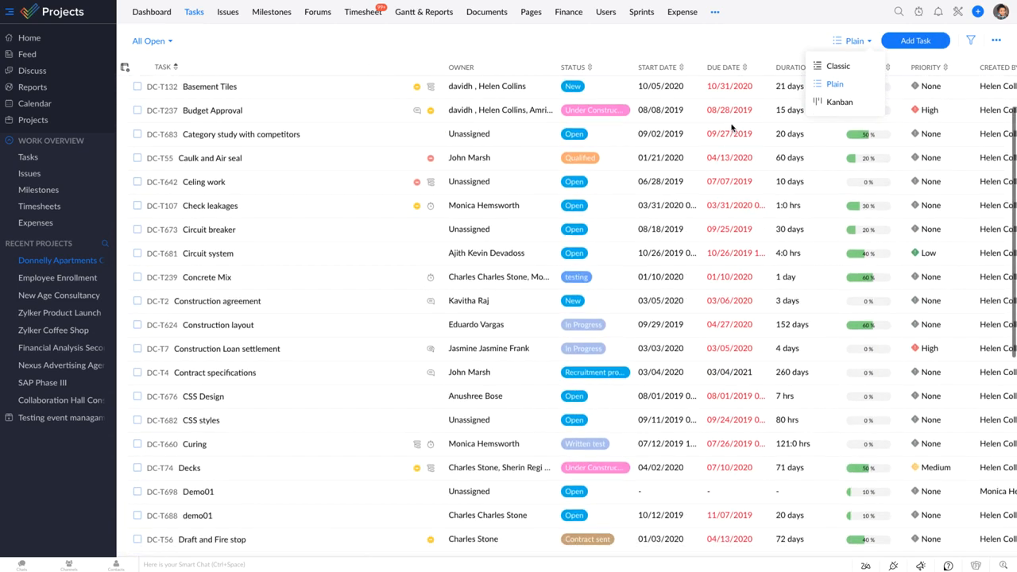
scroll(732, 128, down, 3)
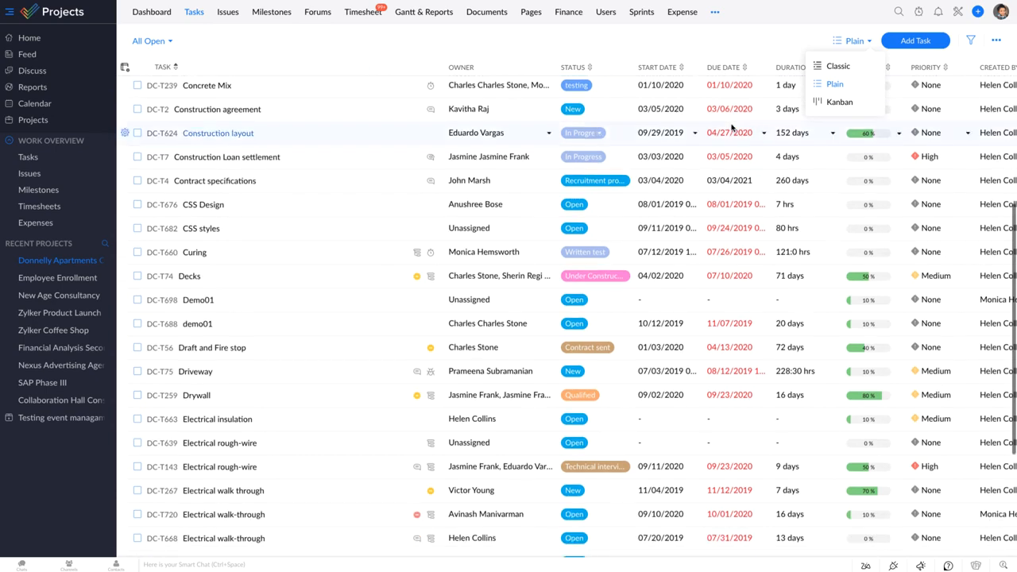
scroll(732, 127, down, 1)
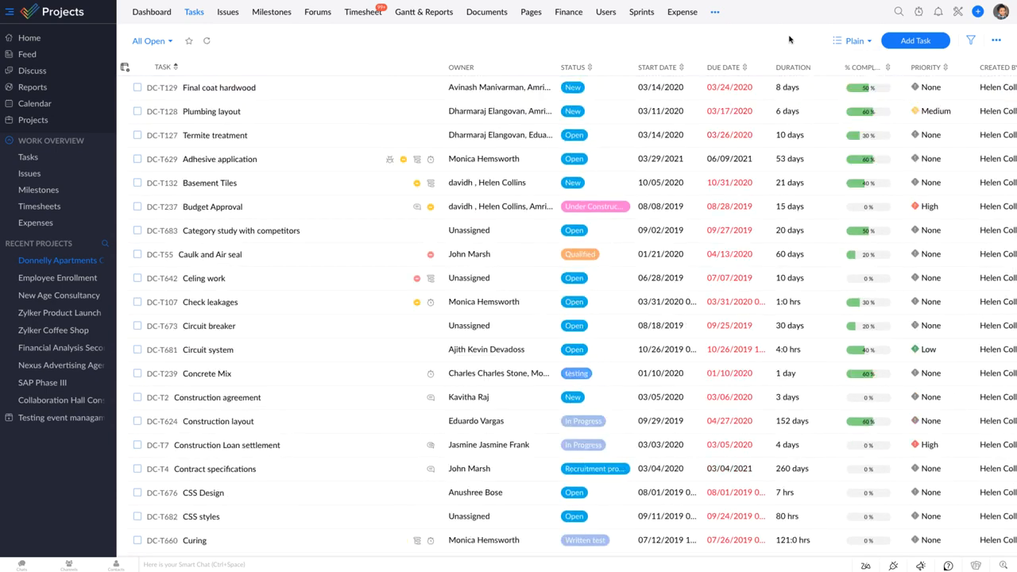
- Switch the tasks to the Kanban view and move the Transfer of goods from storage to site card to the PDF list
click(842, 41)
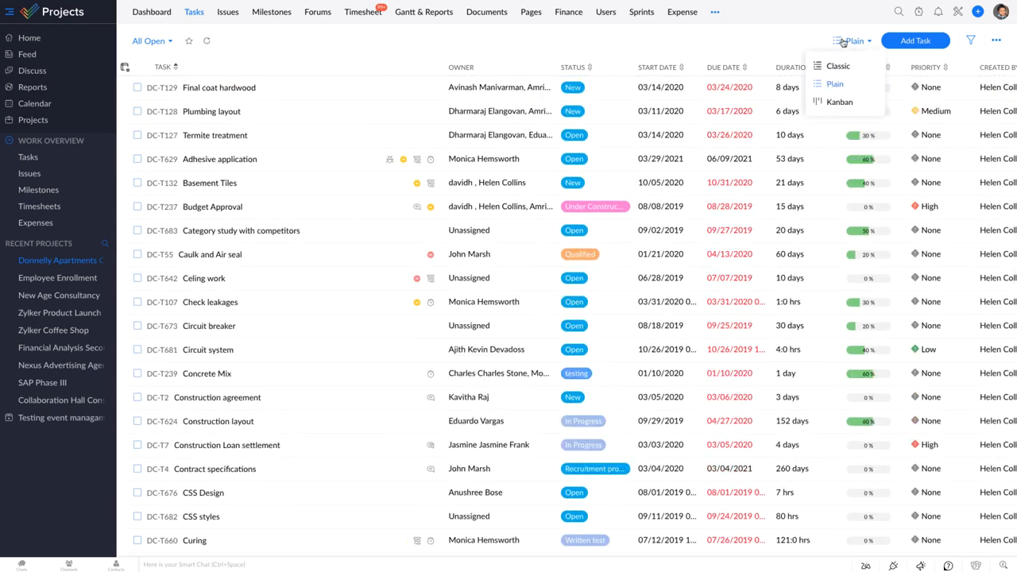
click(840, 101)
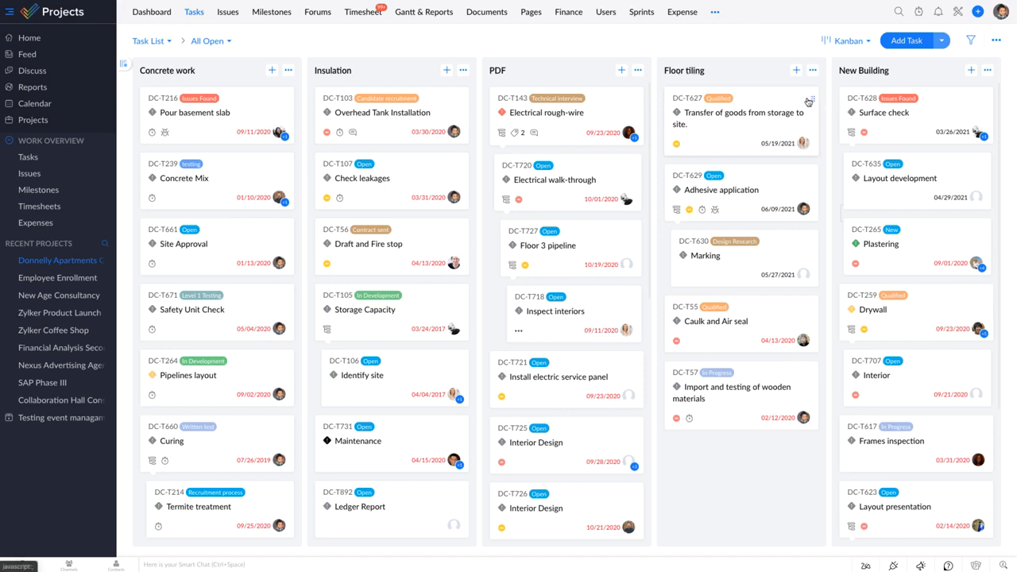
drag(811, 97, 554, 123)
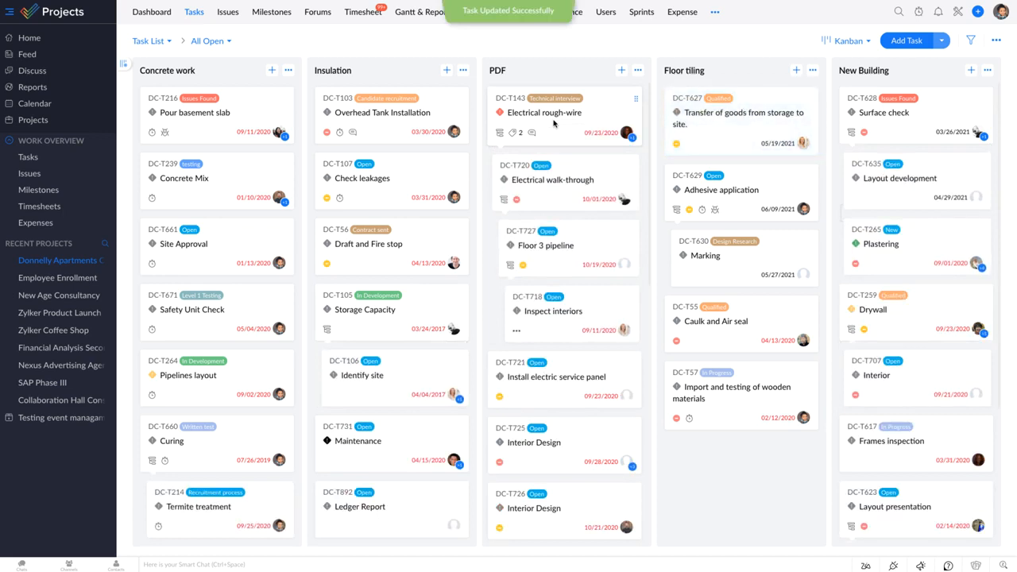
- Group the Kanban board's task cards by Priority
click(169, 43)
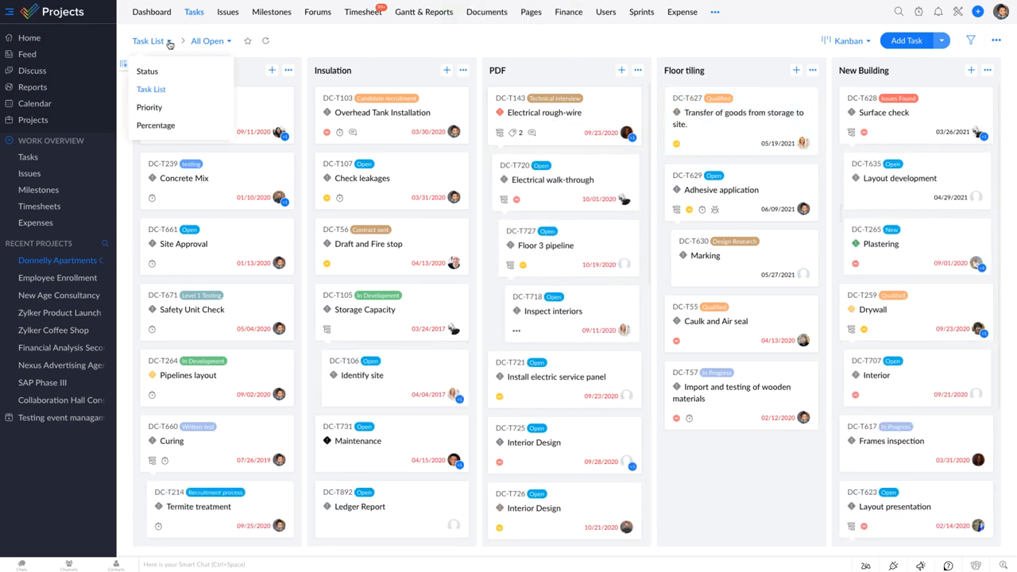
click(179, 116)
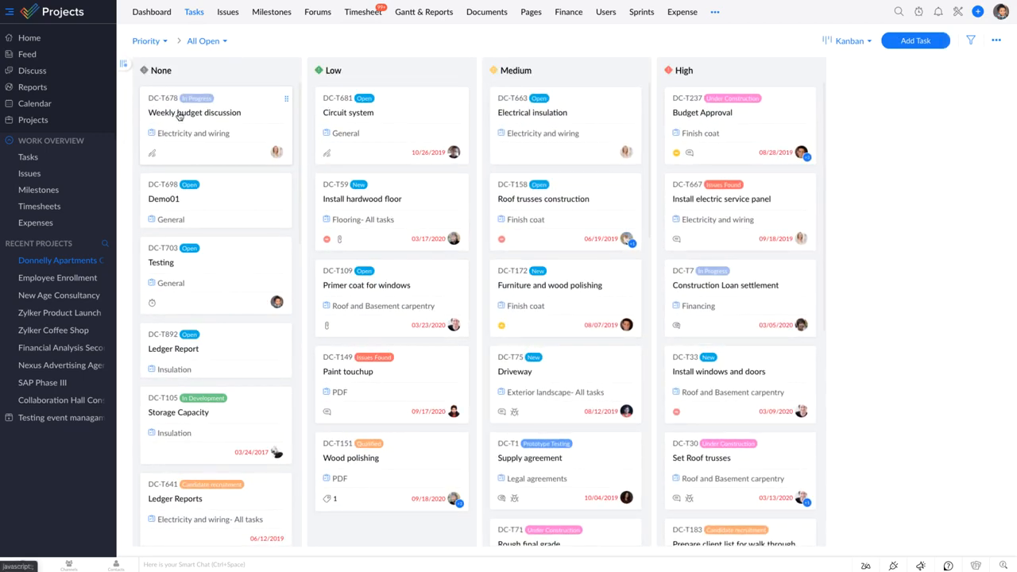
- Look at the task view choices and the filter criteria, including Task Status and Last Modified Time
click(222, 43)
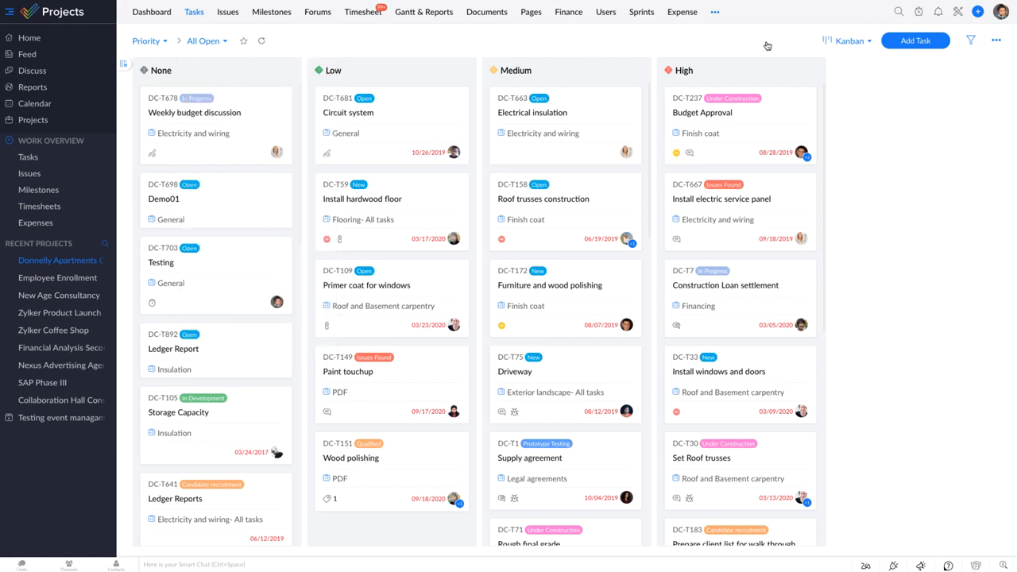
click(971, 41)
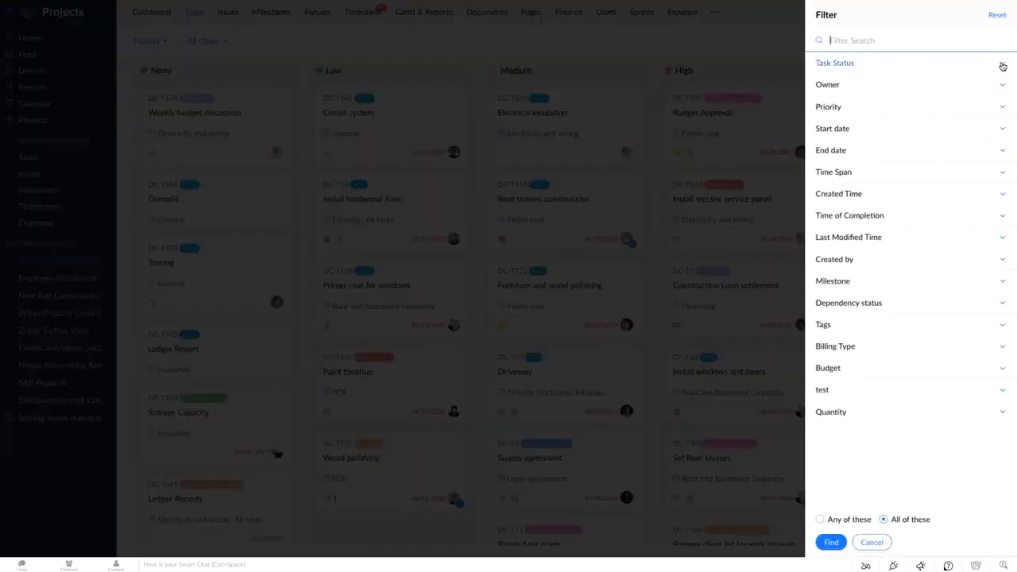
click(1001, 64)
click(1003, 235)
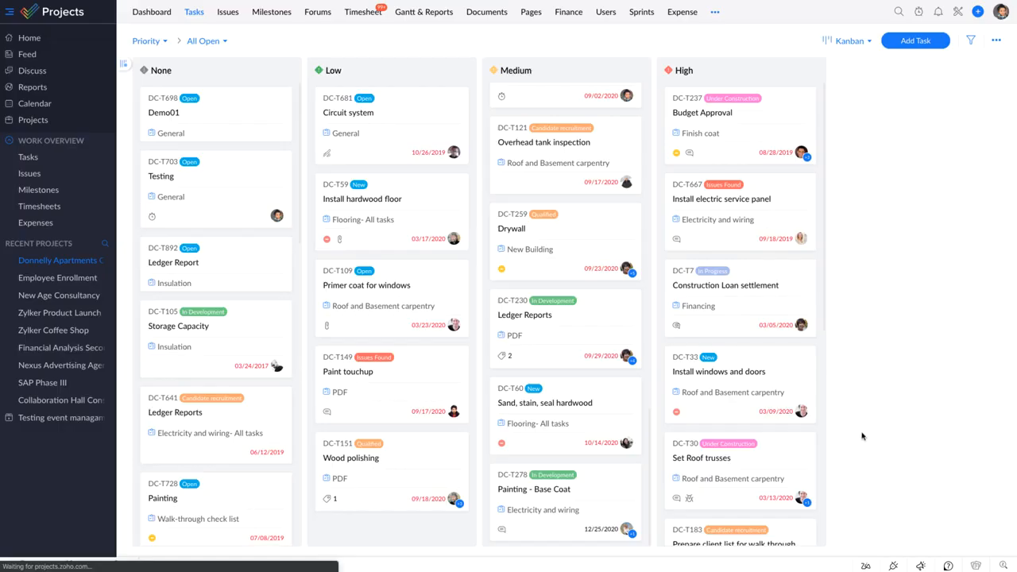
- Open the Painting - Base Coat task and look at its task information, reminder settings and recurrence settings
click(601, 486)
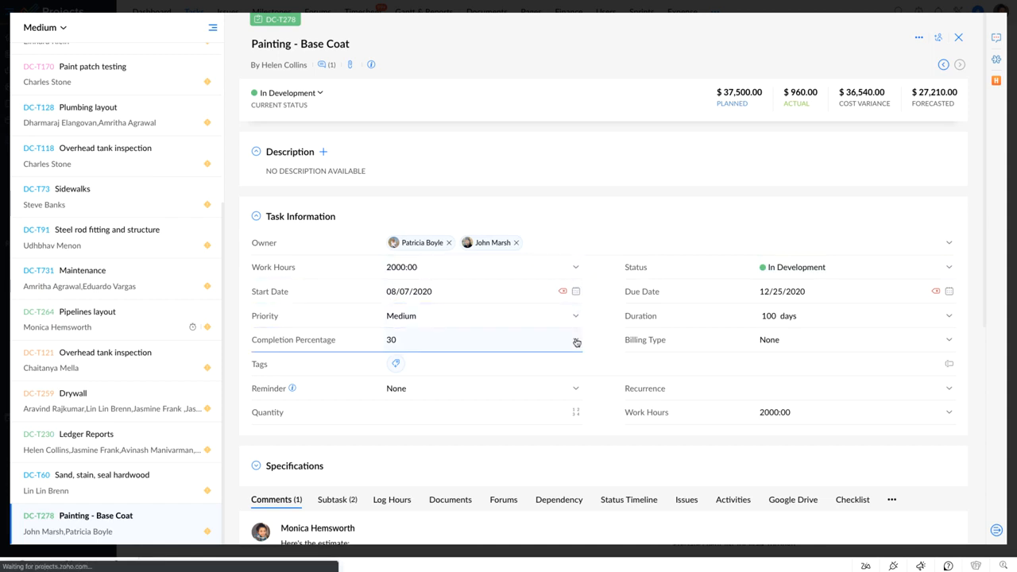
scroll(577, 342, down, 2)
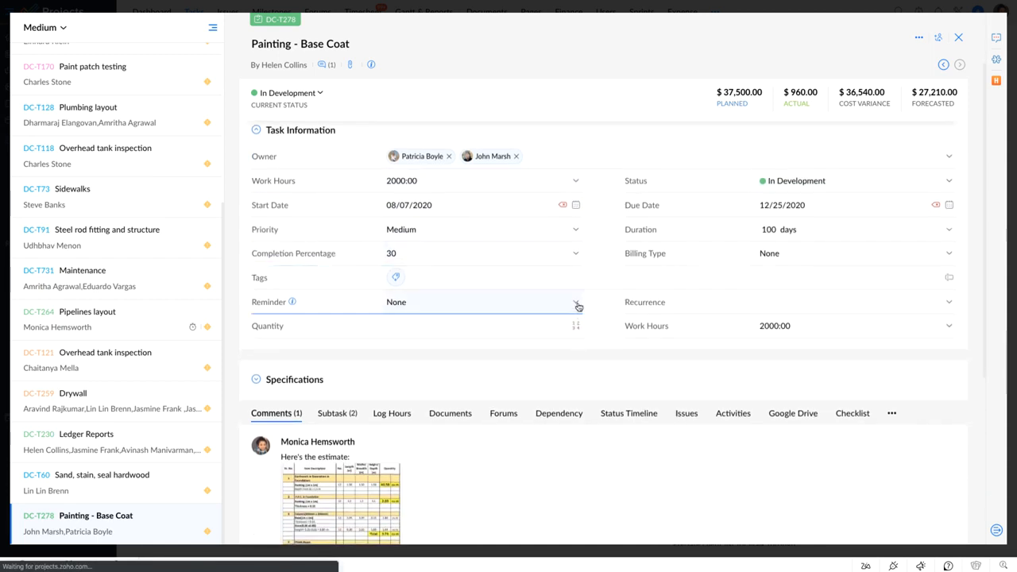
click(578, 303)
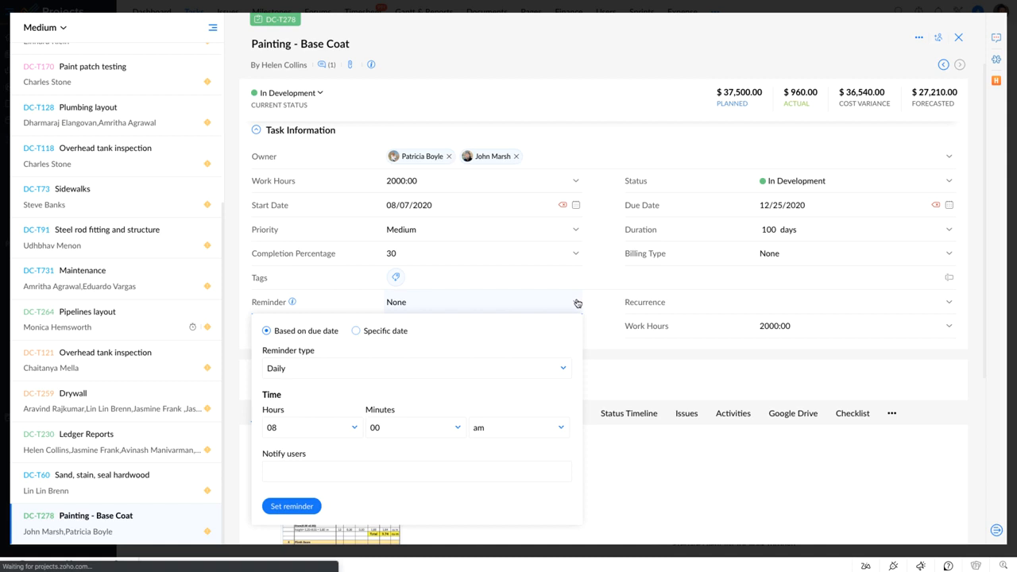
click(814, 310)
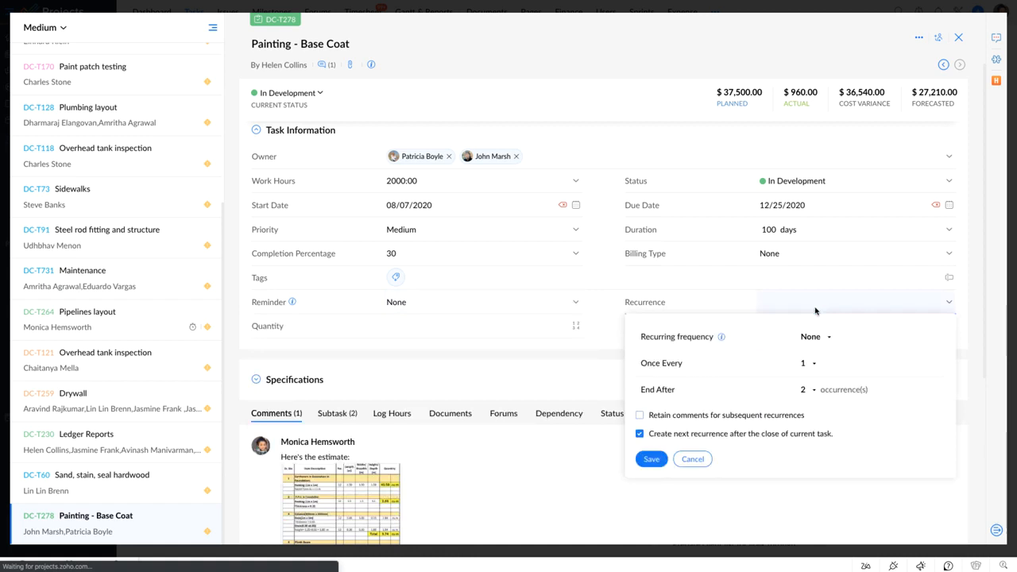
- Review the Painting - Base Coat task's comments, subtasks, logged hours and status timeline
scroll(815, 310, down, 5)
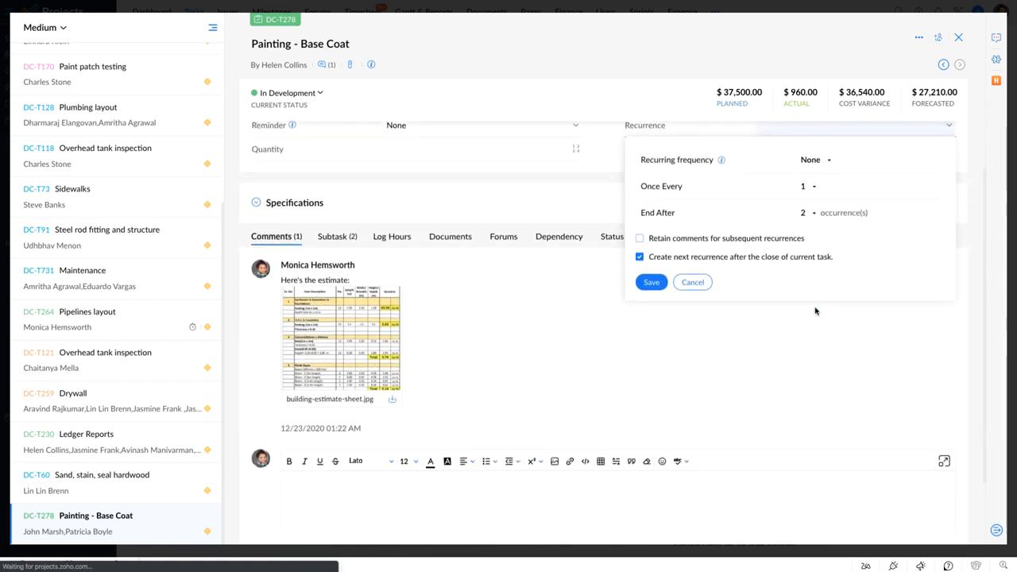
click(792, 340)
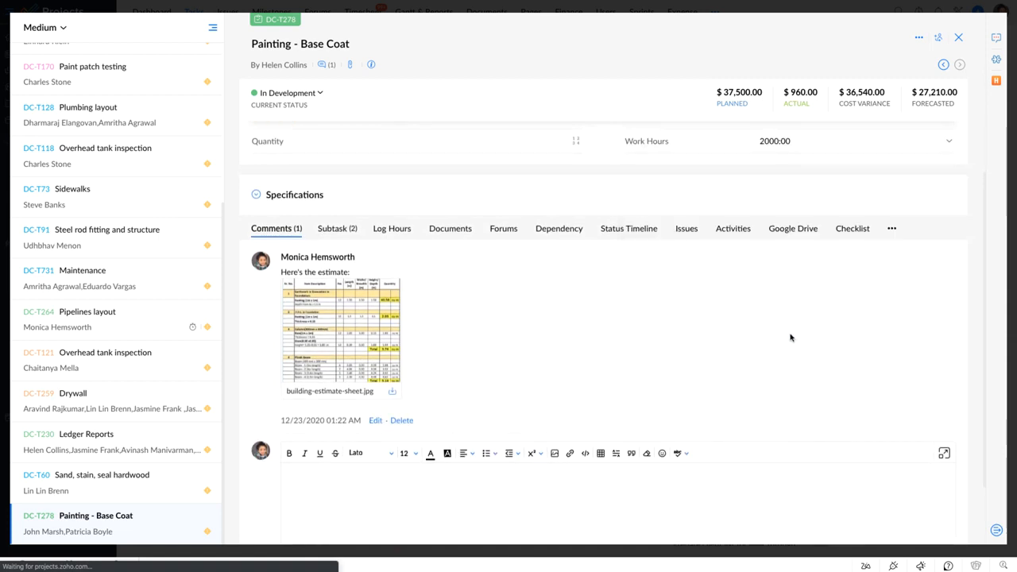
click(338, 230)
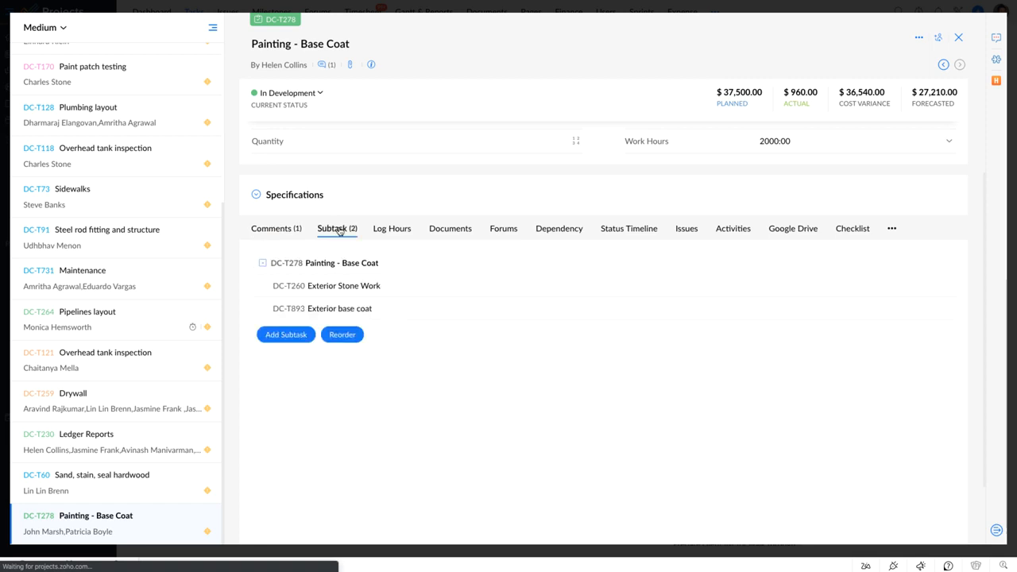
click(389, 229)
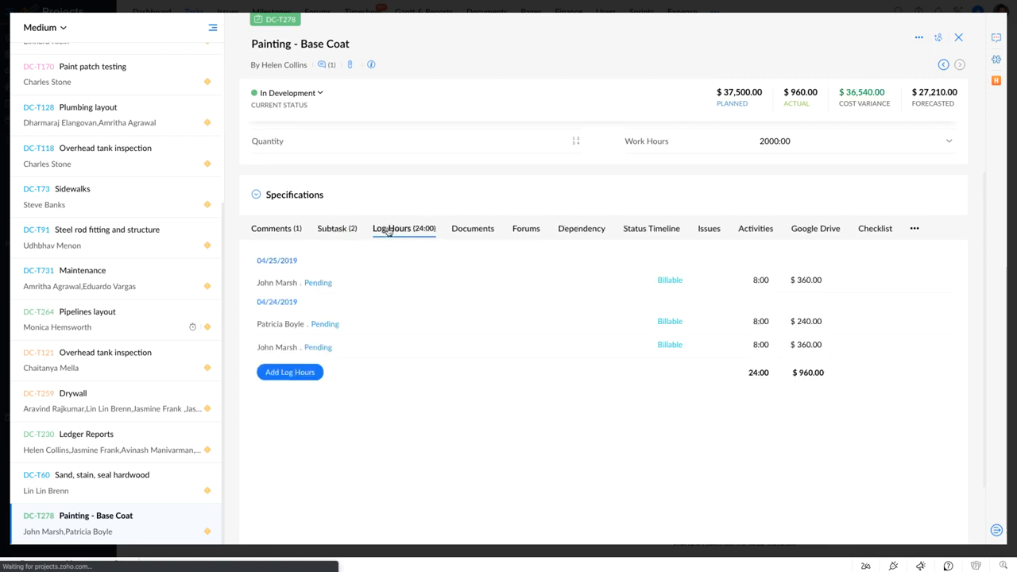
click(641, 234)
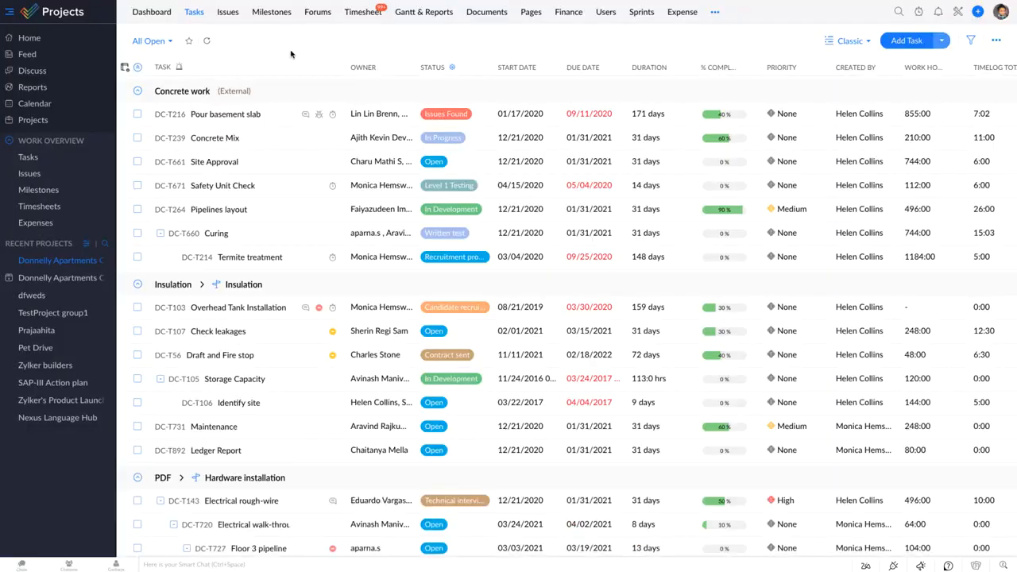
- Open the project's issues and look at the available views and the fields for grouping the Kanban board
click(228, 13)
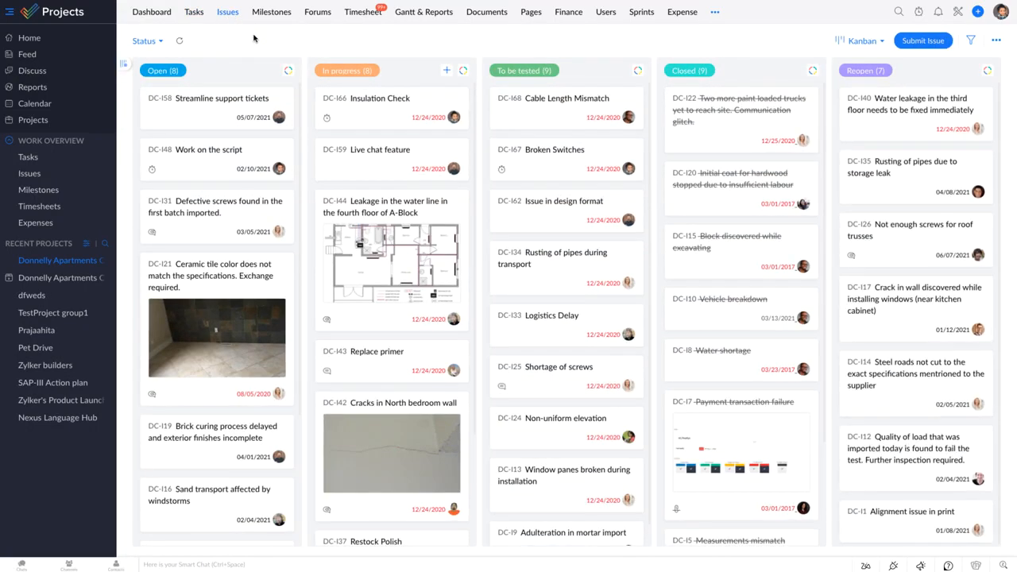
click(881, 41)
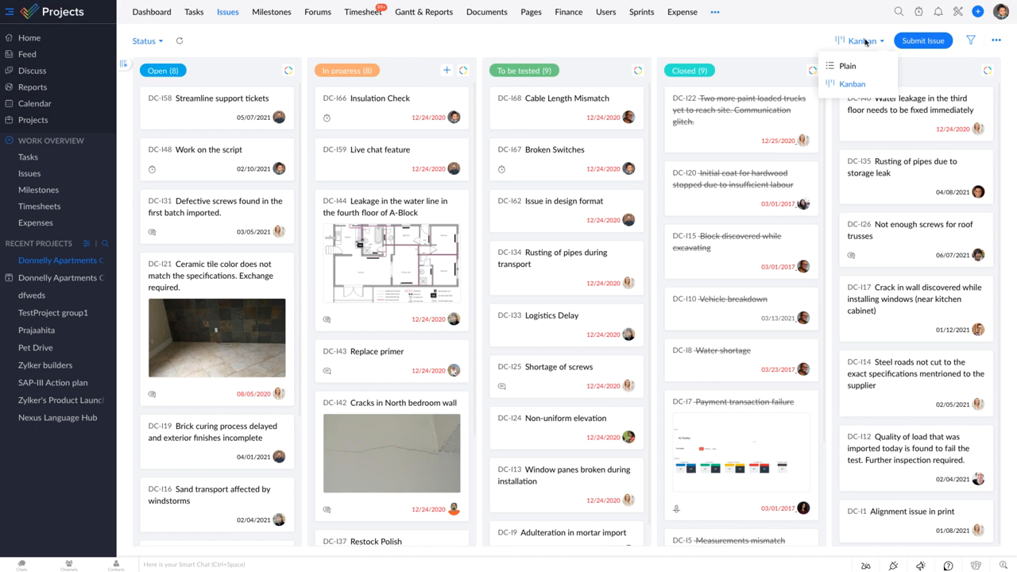
click(146, 43)
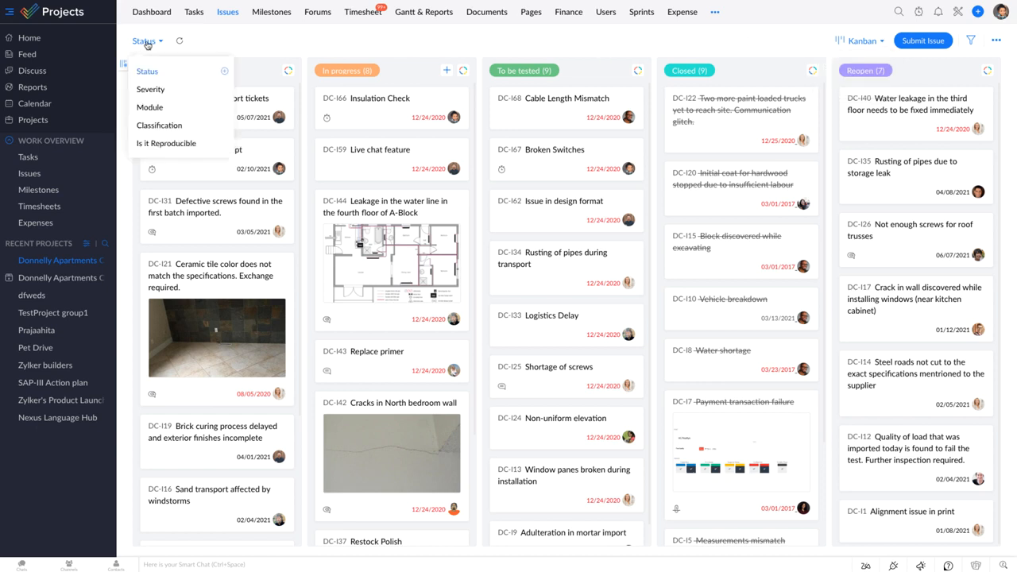
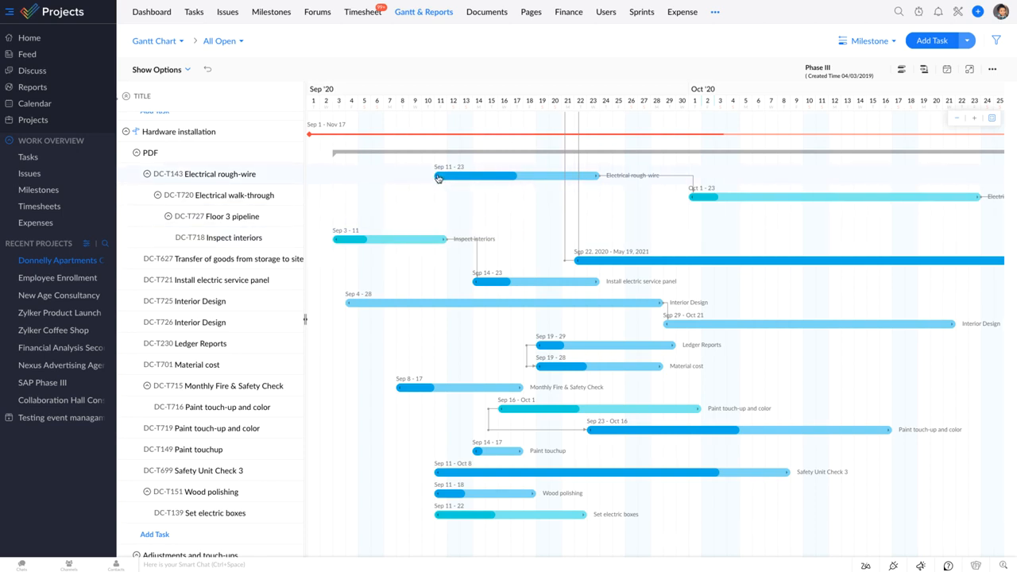
- Move the start of the Electrical rough-wire task to an earlier date on the Gantt chart
drag(438, 178, 410, 179)
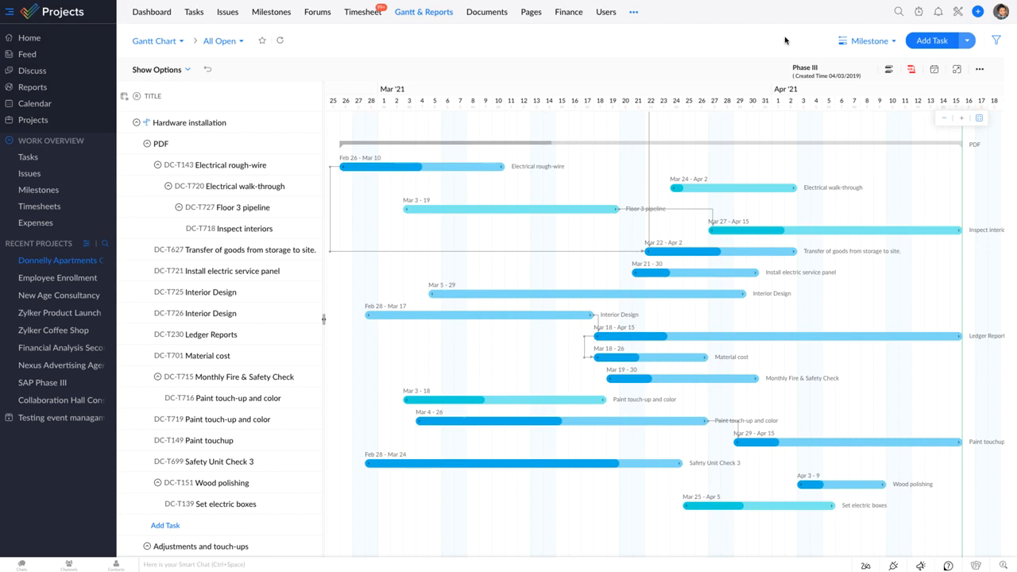
- Turn on the Gantt chart's critical path and shorten the Inspect interiors task so that it ends on April 12
click(889, 69)
click(909, 101)
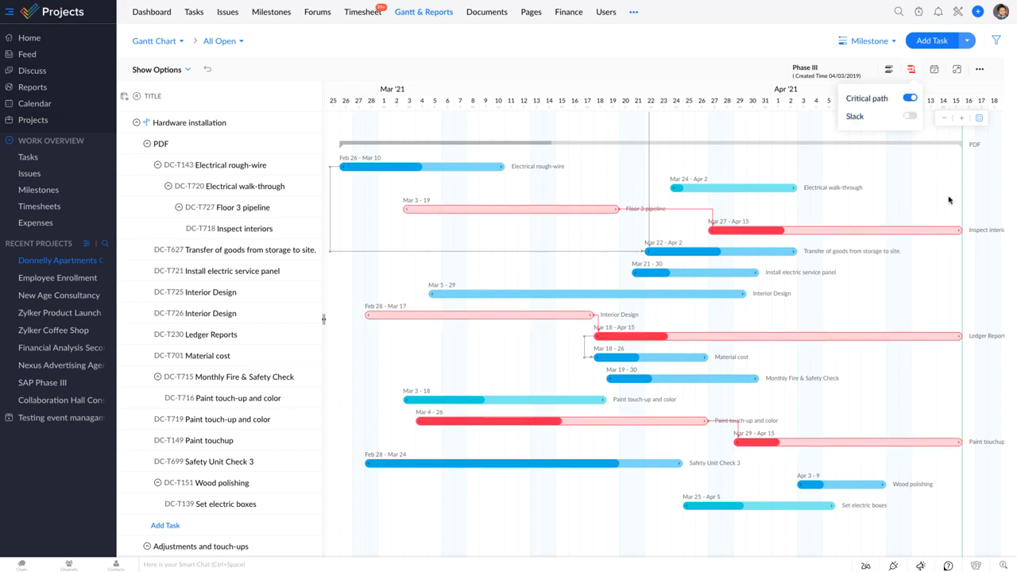
drag(960, 229, 918, 232)
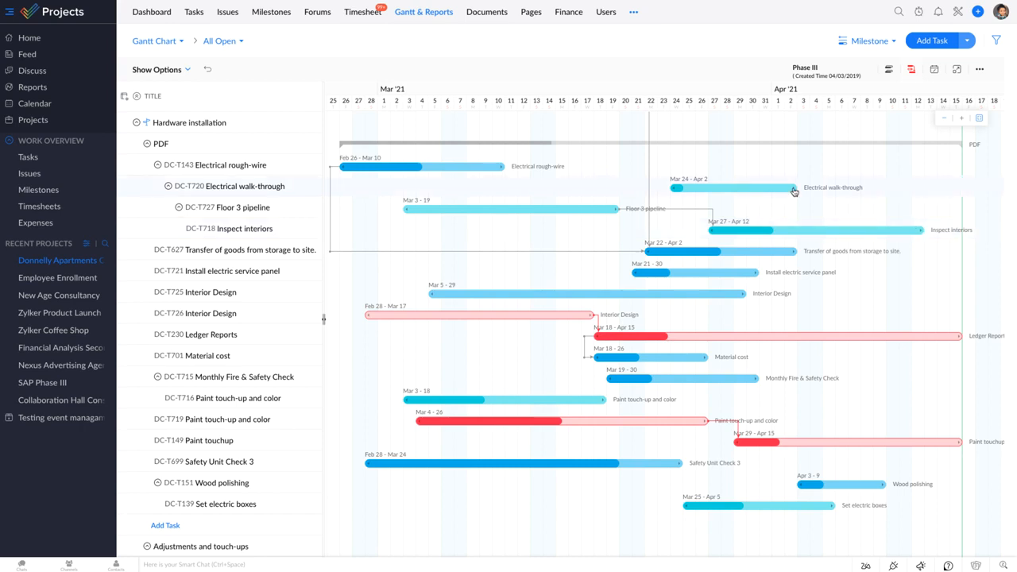
- Examine the Gantt chart's grouping choices, the task detail columns beside the chart and the column selection
click(878, 42)
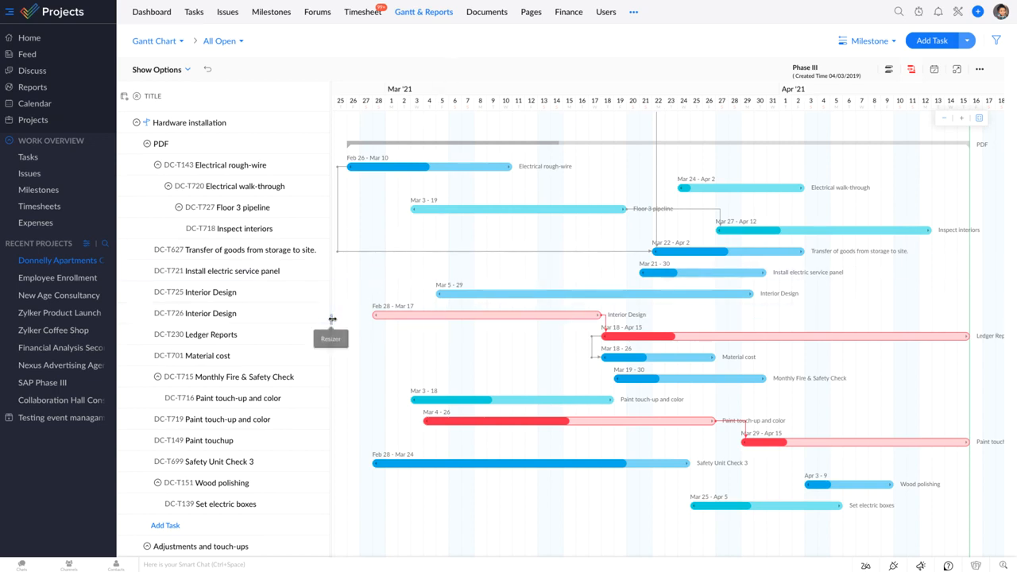
drag(345, 320, 726, 334)
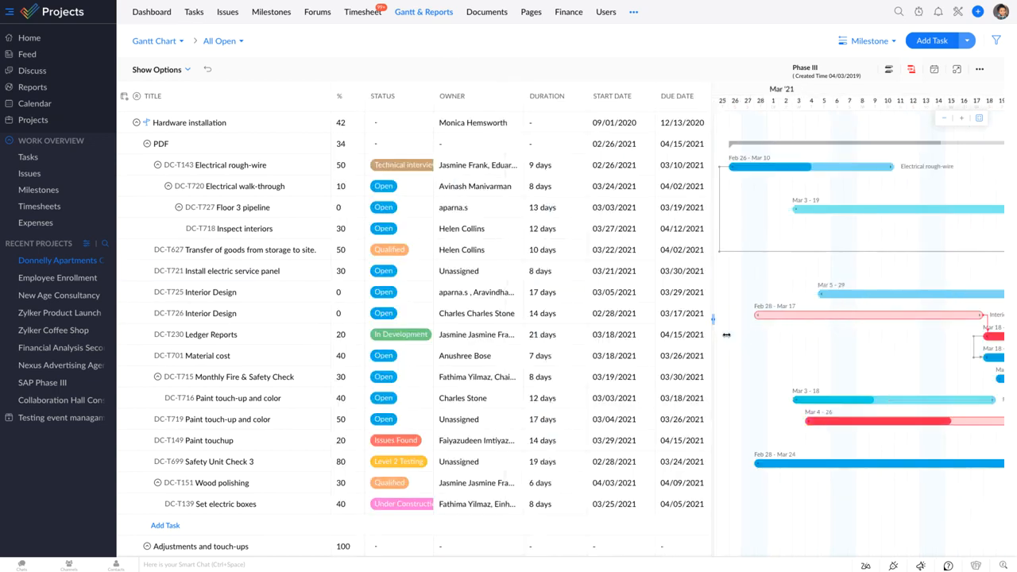
click(124, 98)
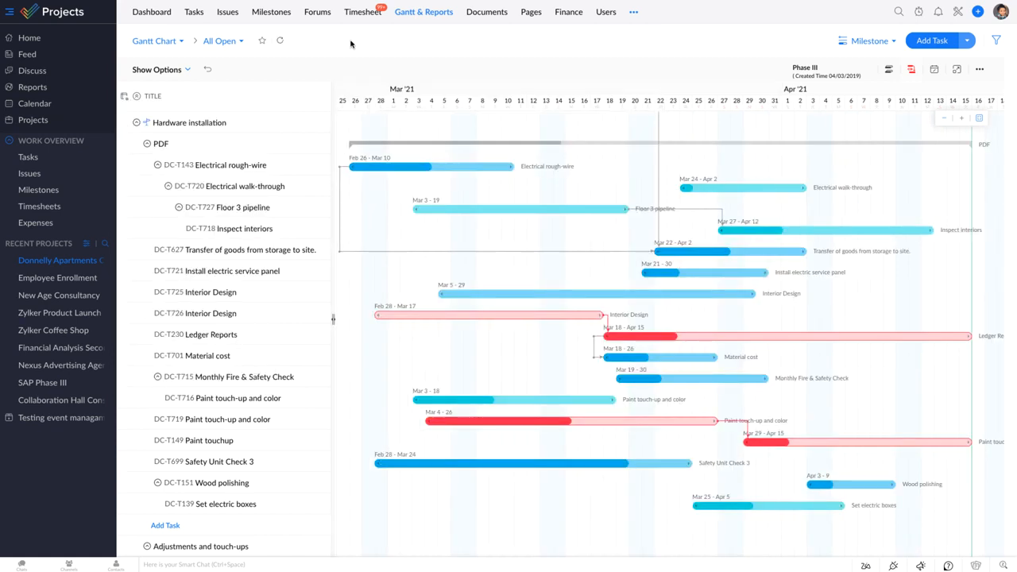
- Show the assignee on the Gantt chart's task bars
click(189, 71)
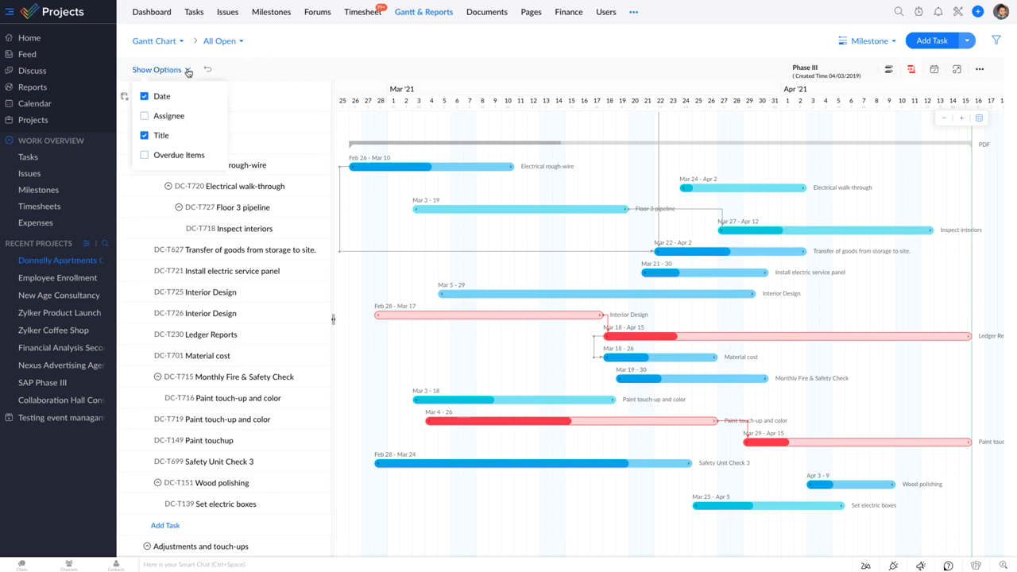
click(185, 121)
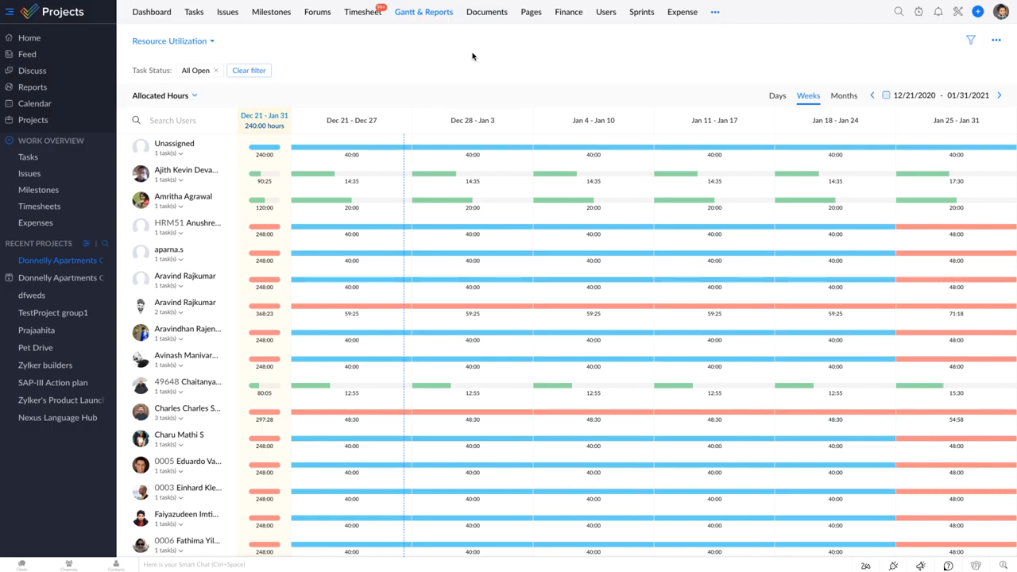
- Examine users' allocated, free and over-allocated hours in the Resource Utilization chart, then the Electrical walk-through details under an over-allocated user with three tasks
mouse_move(376, 178)
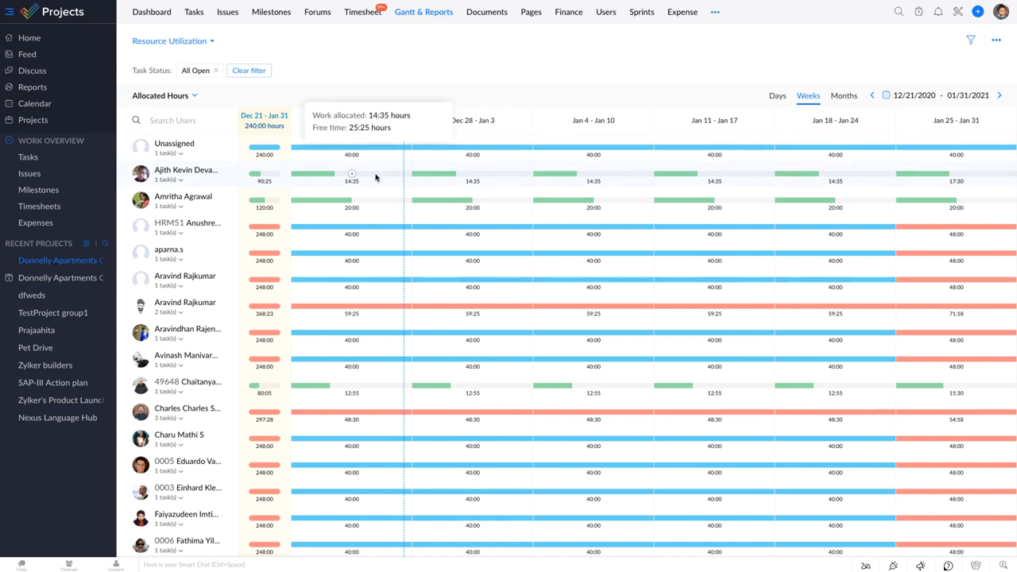
mouse_move(376, 231)
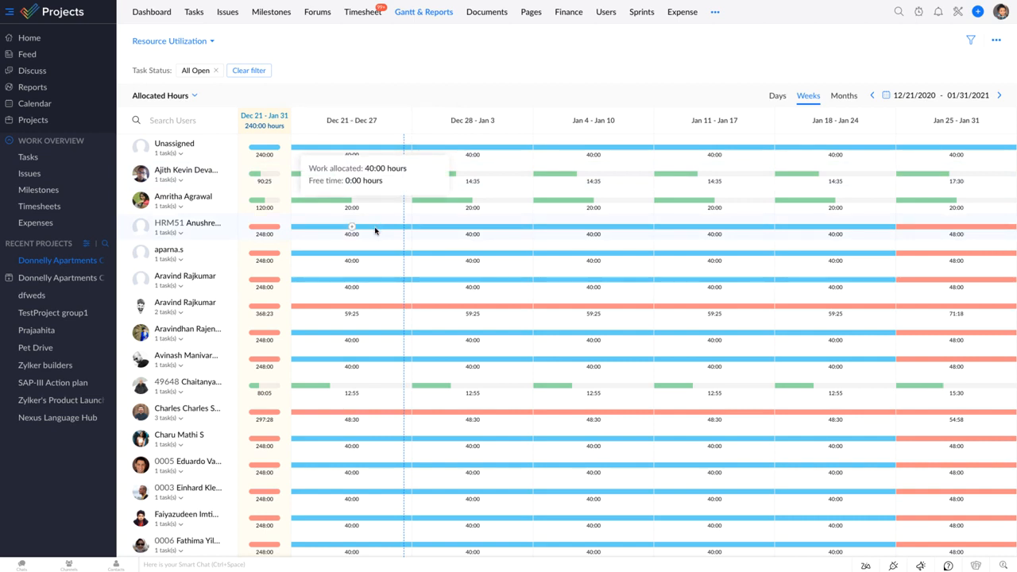
mouse_move(390, 309)
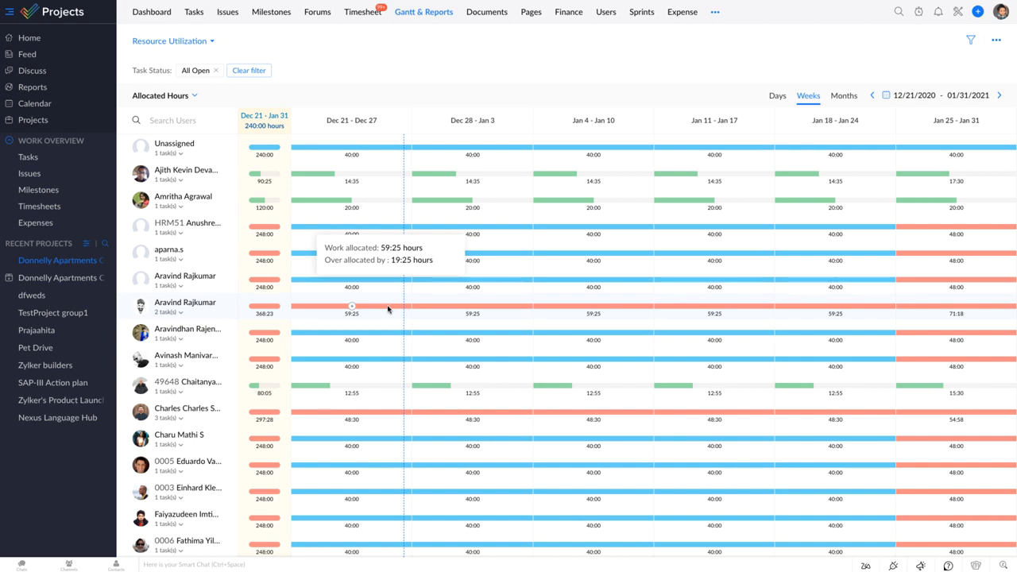
mouse_move(324, 365)
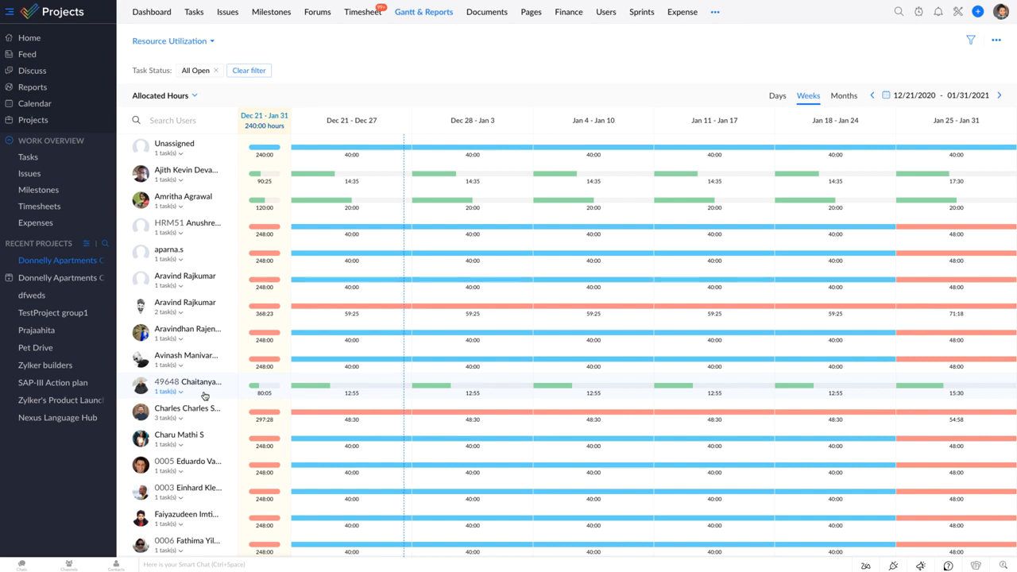
click(183, 421)
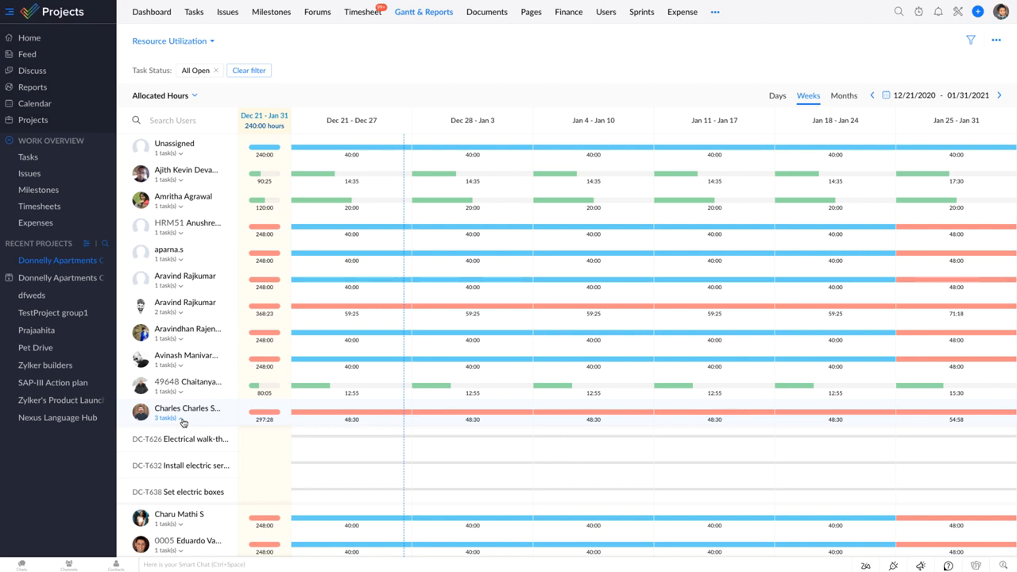
mouse_move(185, 442)
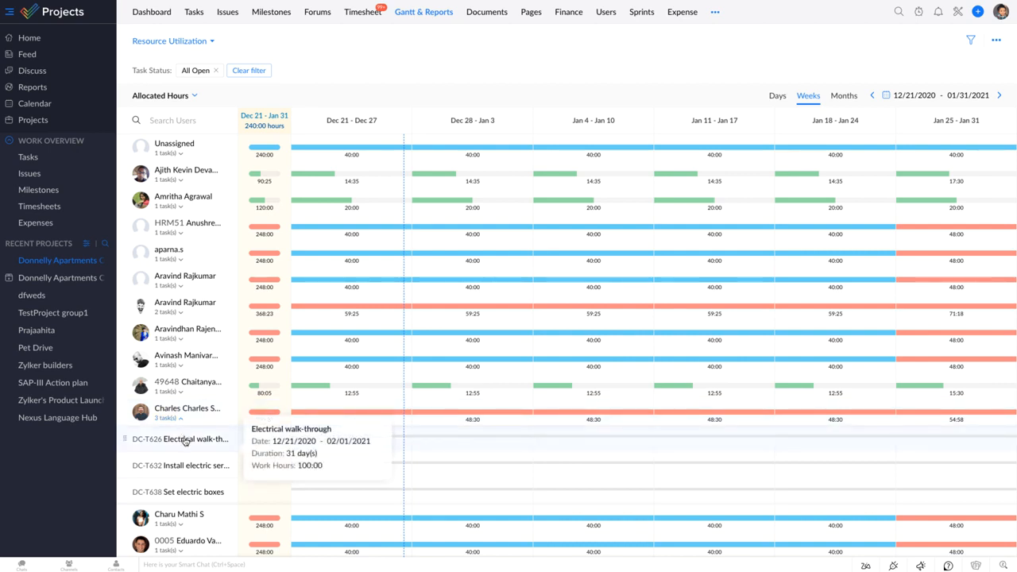
- Reassign the Electrical walk-through task from the over-allocated user to the under-allocated user listed directly above in the Resource Utilization chart
drag(185, 442, 192, 391)
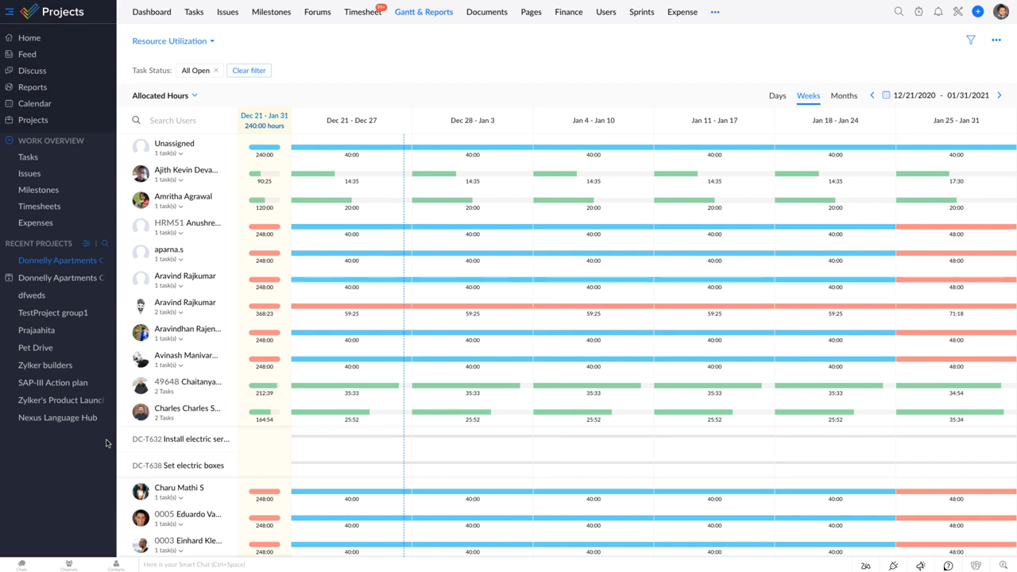
scroll(361, 418, down, 2)
scroll(361, 418, down, 5)
scroll(361, 418, down, 2)
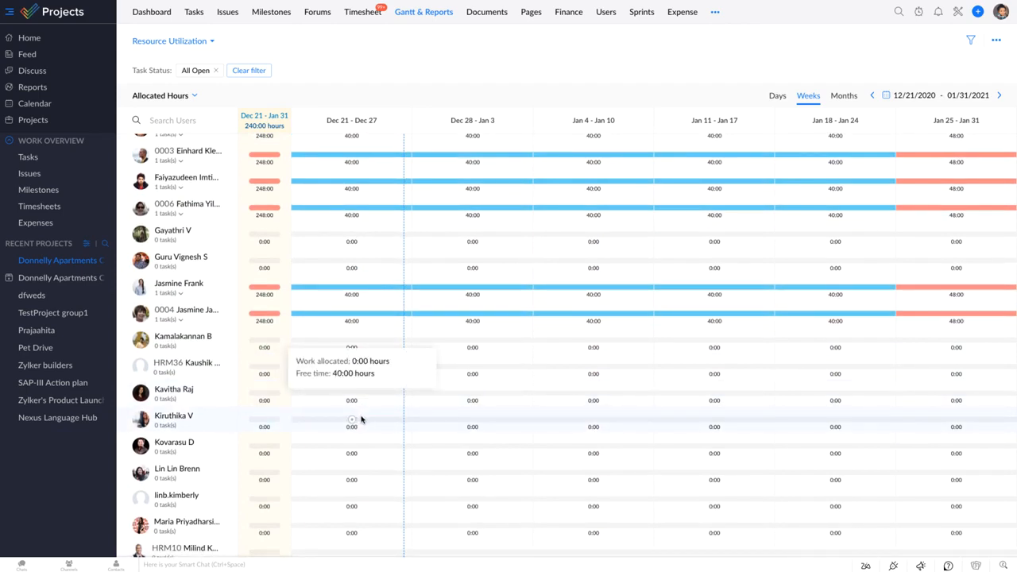
- Examine the Resource Utilization chart's filter criteria for owner, teams and allocation type without applying any of them
click(971, 42)
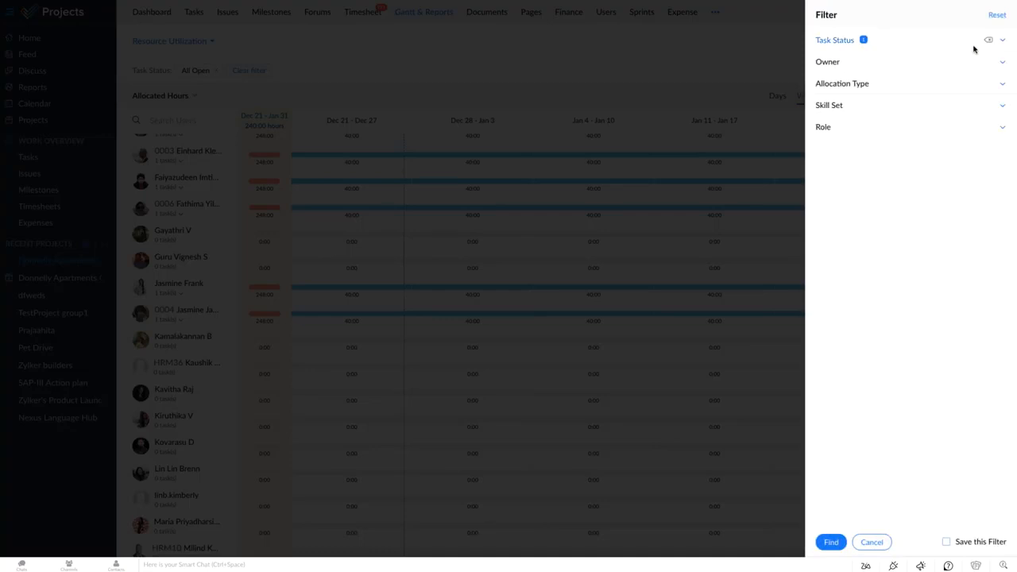
click(1002, 62)
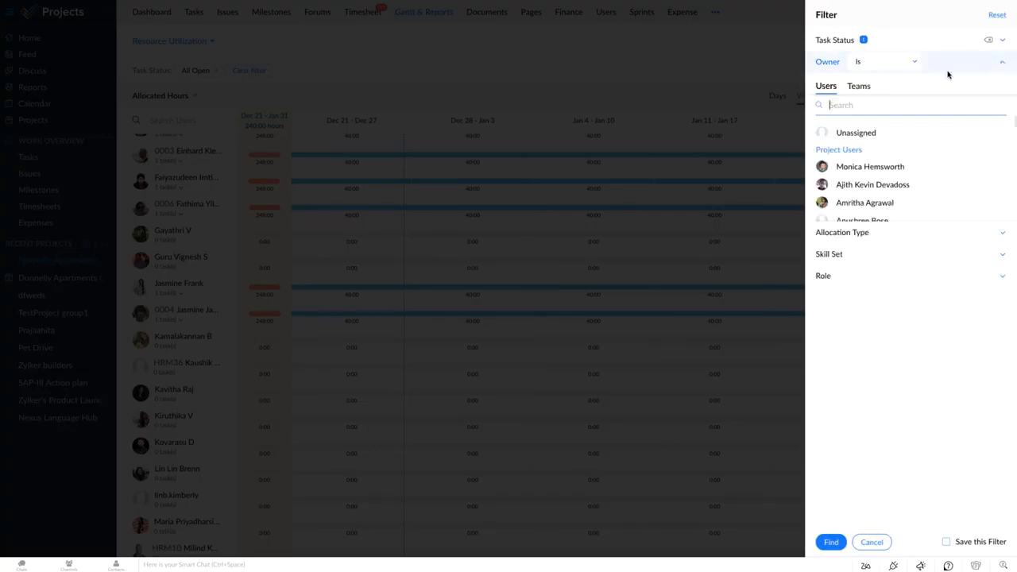
click(863, 88)
click(977, 195)
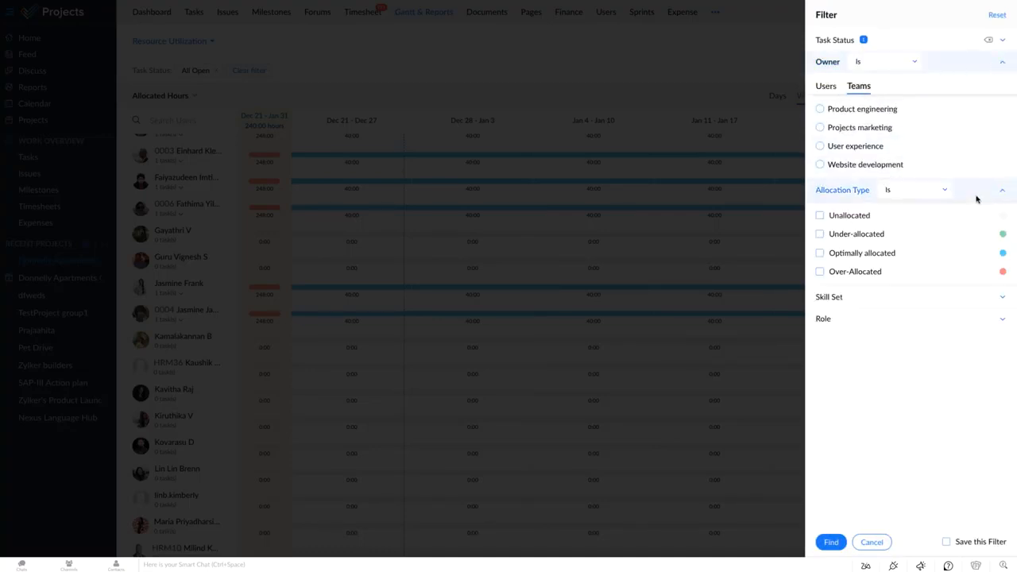
click(266, 45)
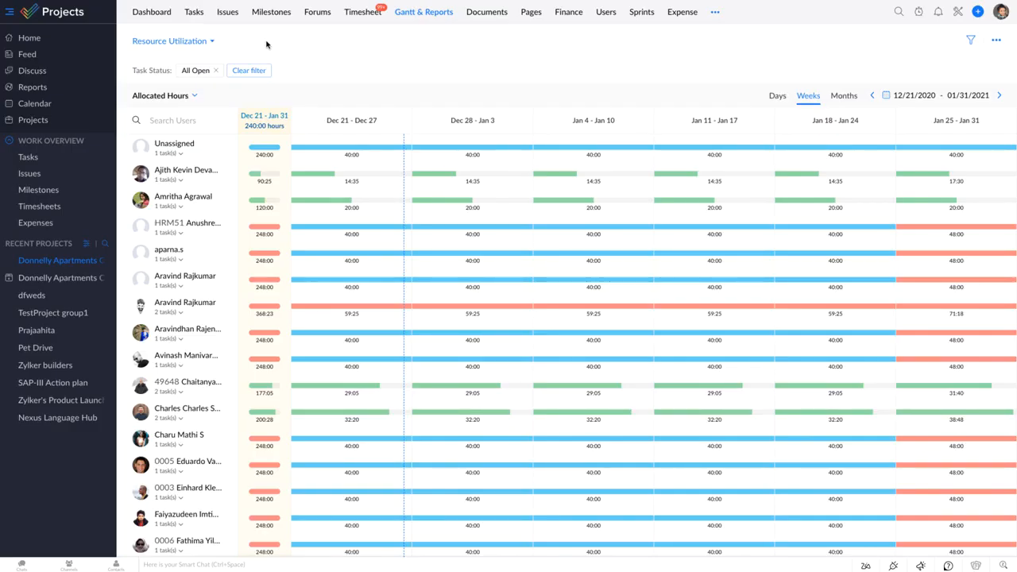
- Examine users' planned and actual hours and costs in the Planned Vs Actual report, the first user's task breakdown and the export choices
click(210, 42)
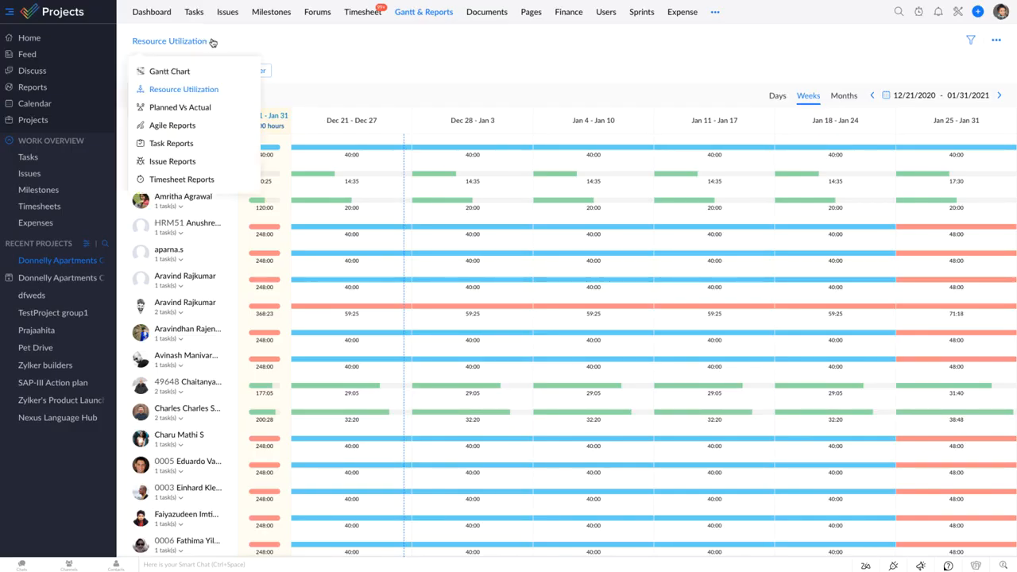
click(202, 107)
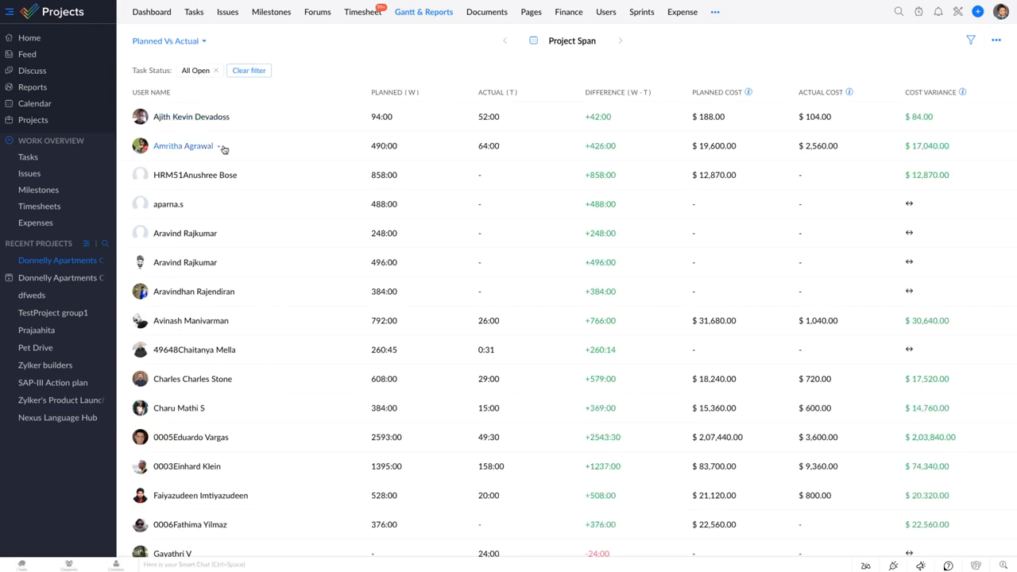
scroll(254, 234, down, 5)
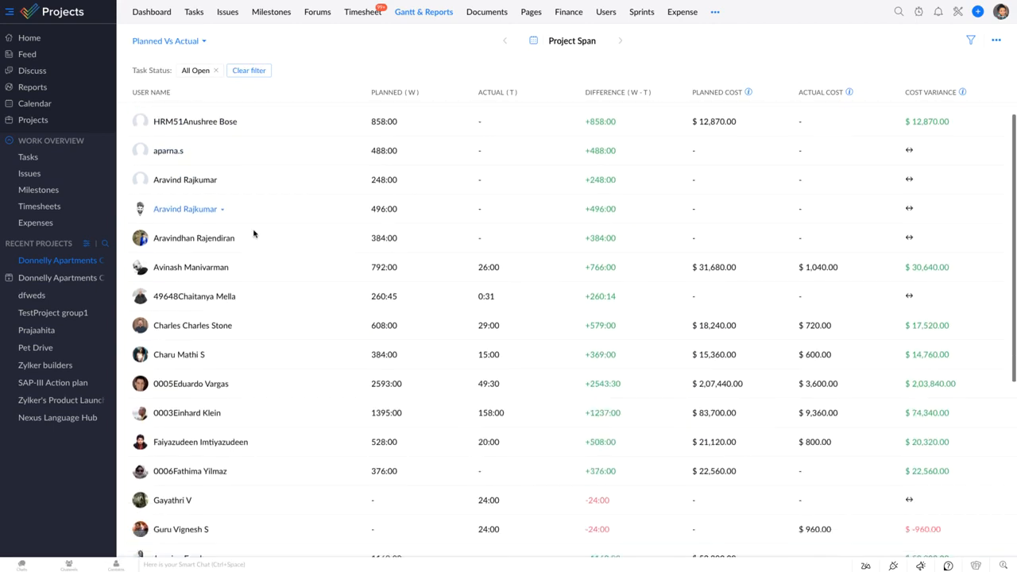
scroll(254, 234, down, 4)
scroll(254, 234, down, 1)
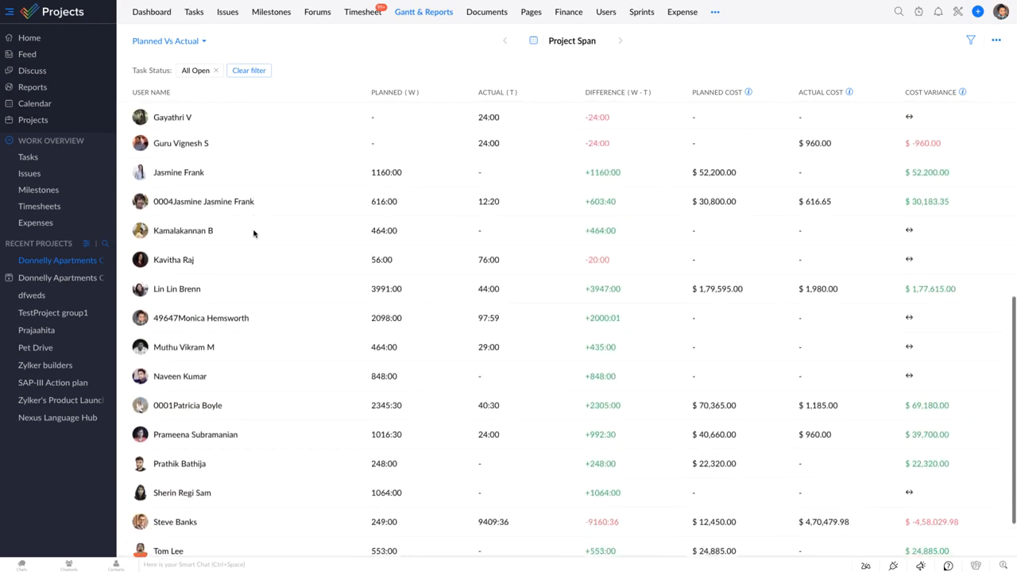
scroll(254, 234, up, 5)
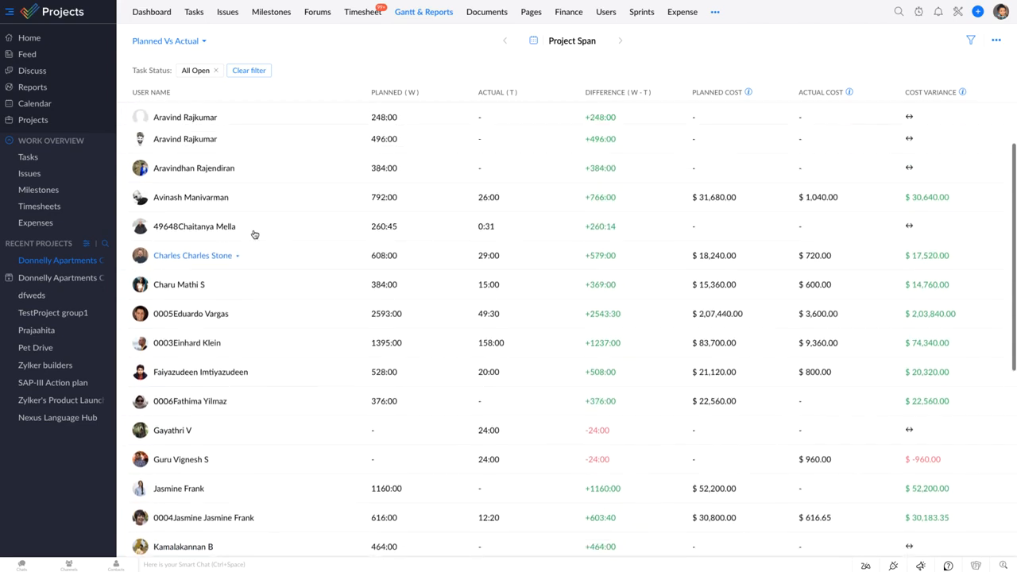
scroll(254, 234, up, 3)
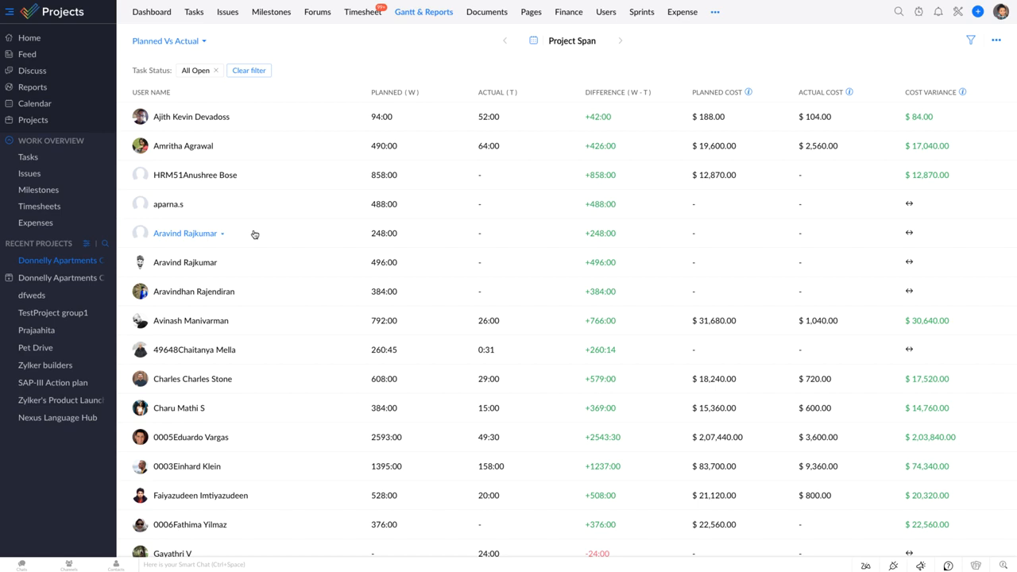
click(232, 118)
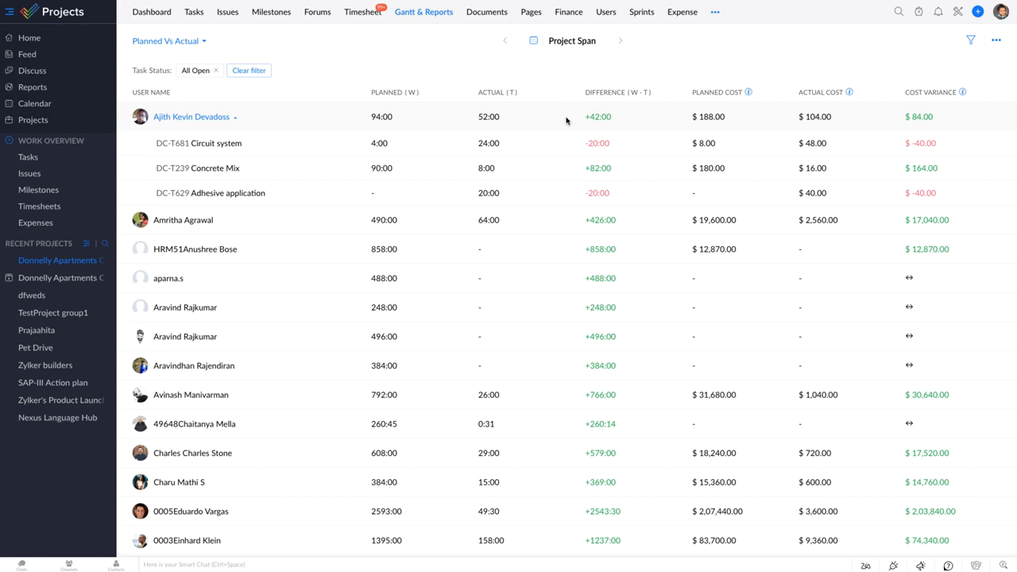
click(996, 42)
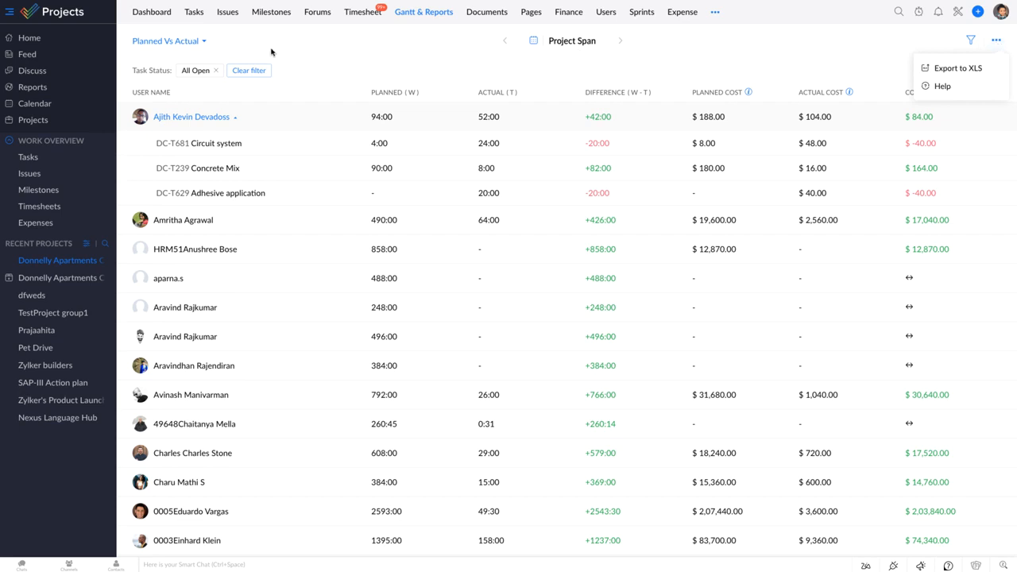
- Examine the Task Reports by status, milestone, priority and completion percentage, then the Owner-wise Task Status report
click(202, 43)
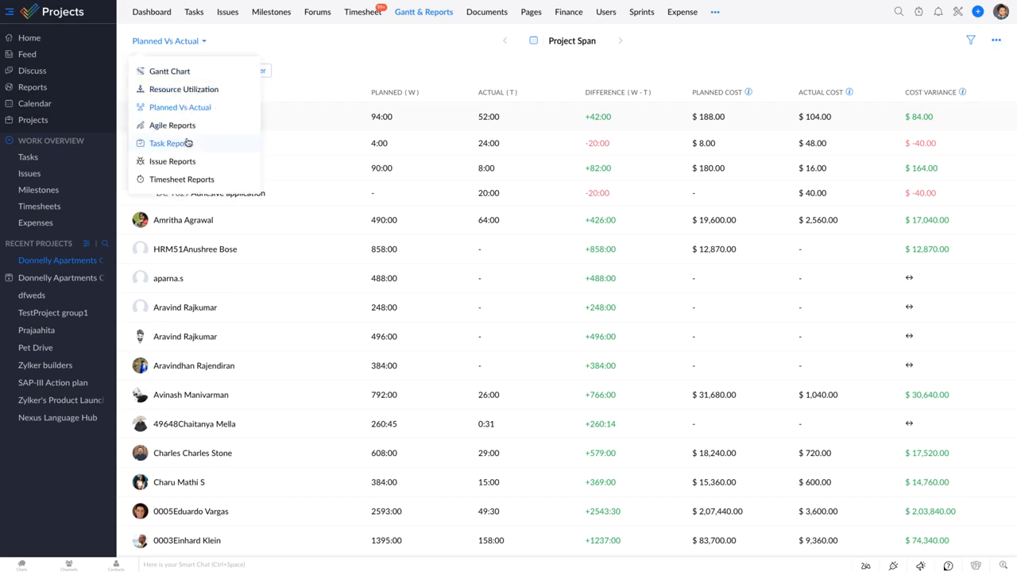
click(188, 143)
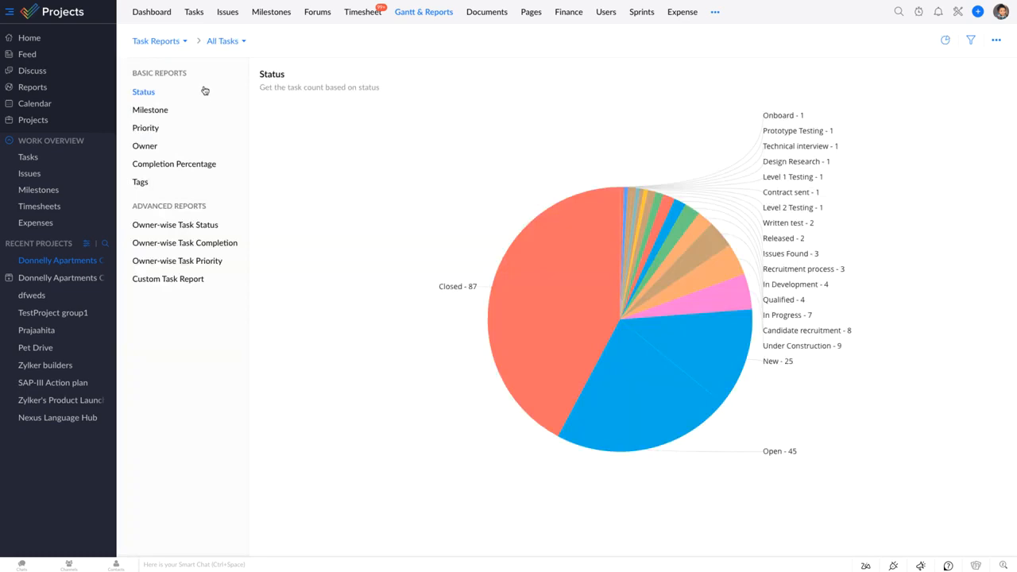
click(195, 111)
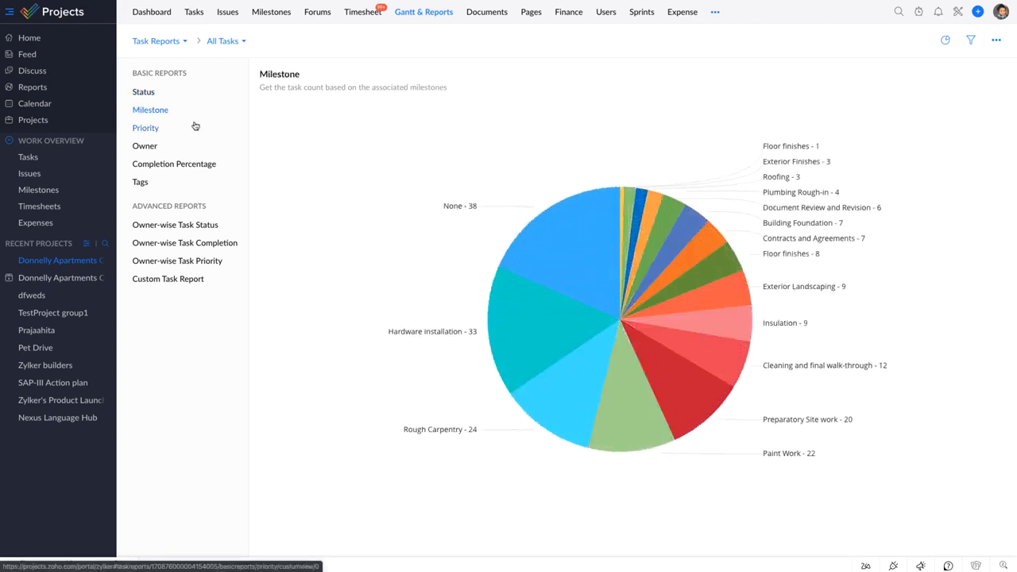
click(193, 130)
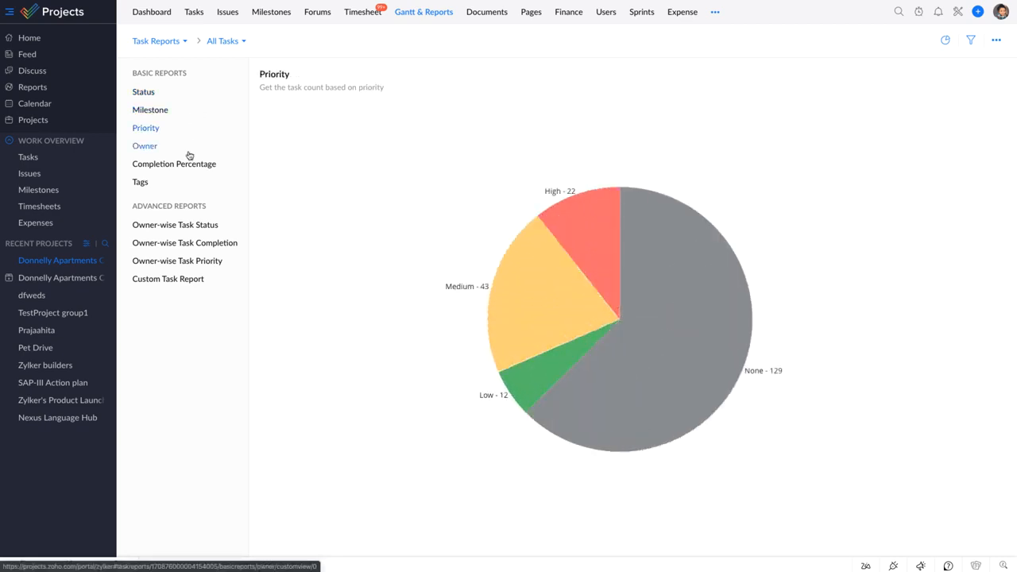
click(188, 165)
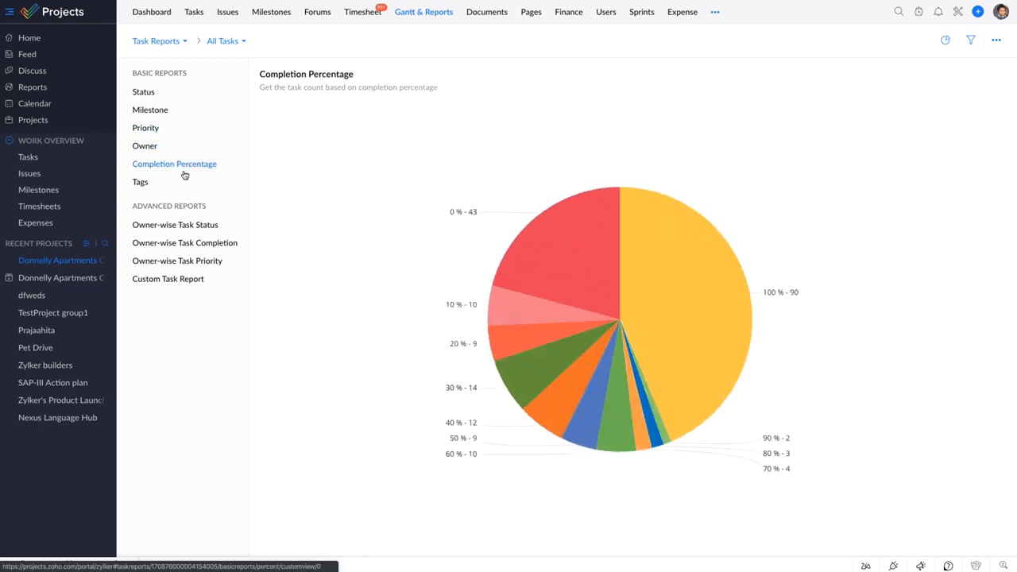
click(173, 229)
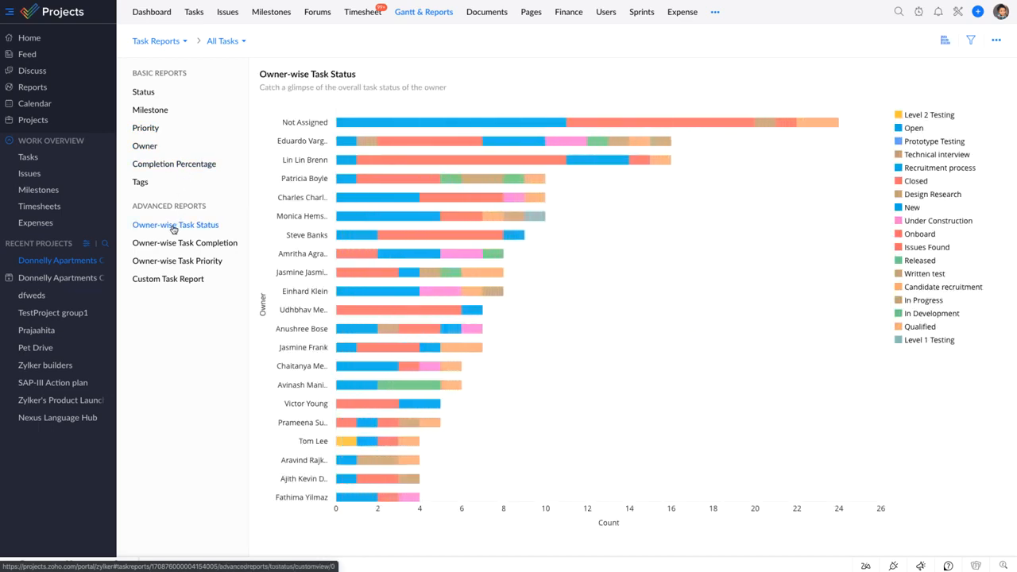
- Display the Custom Task Report of milestones by owner as a Sun burst chart, checking its comparison criteria and export choices
click(174, 282)
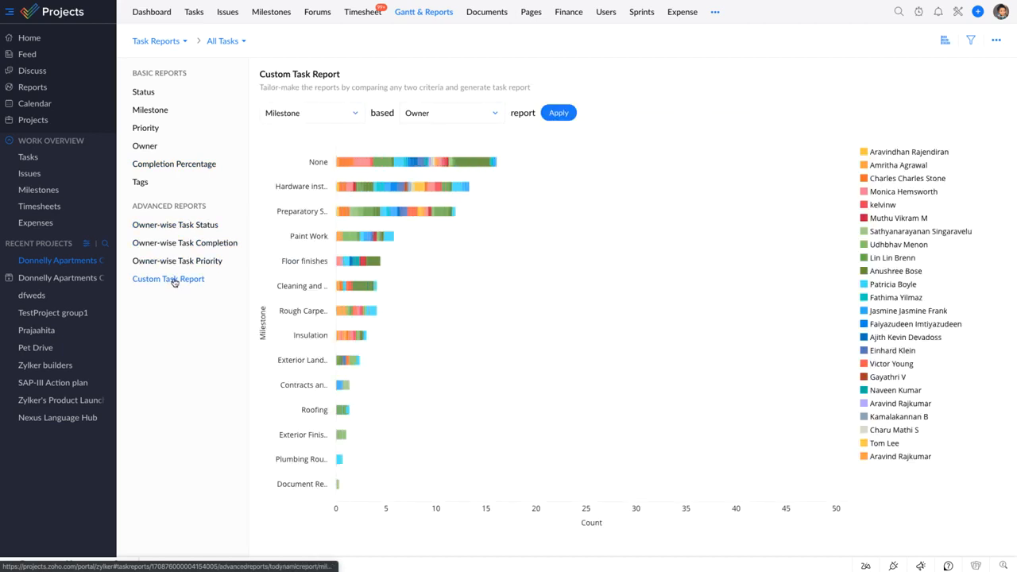
click(361, 113)
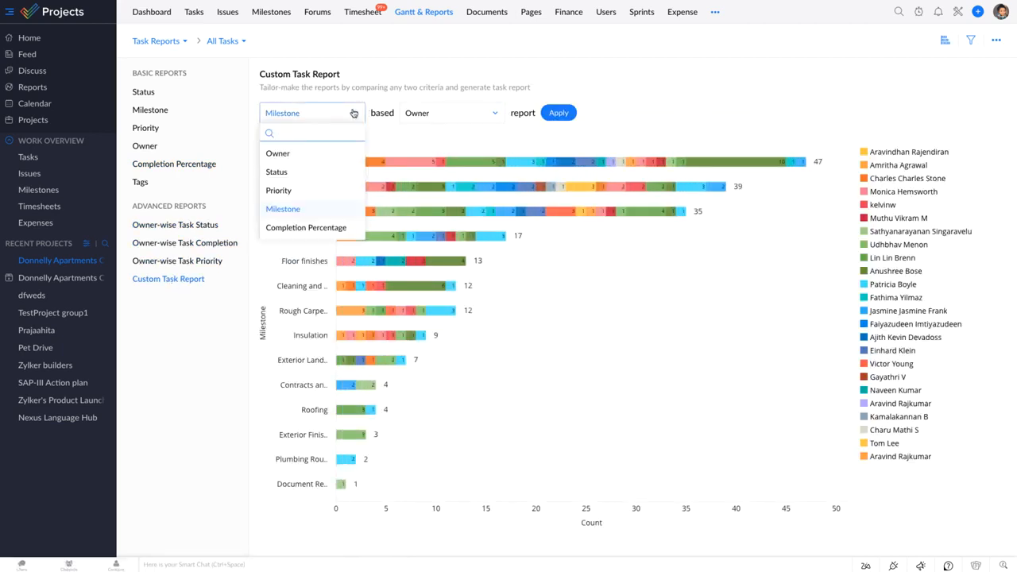
click(945, 41)
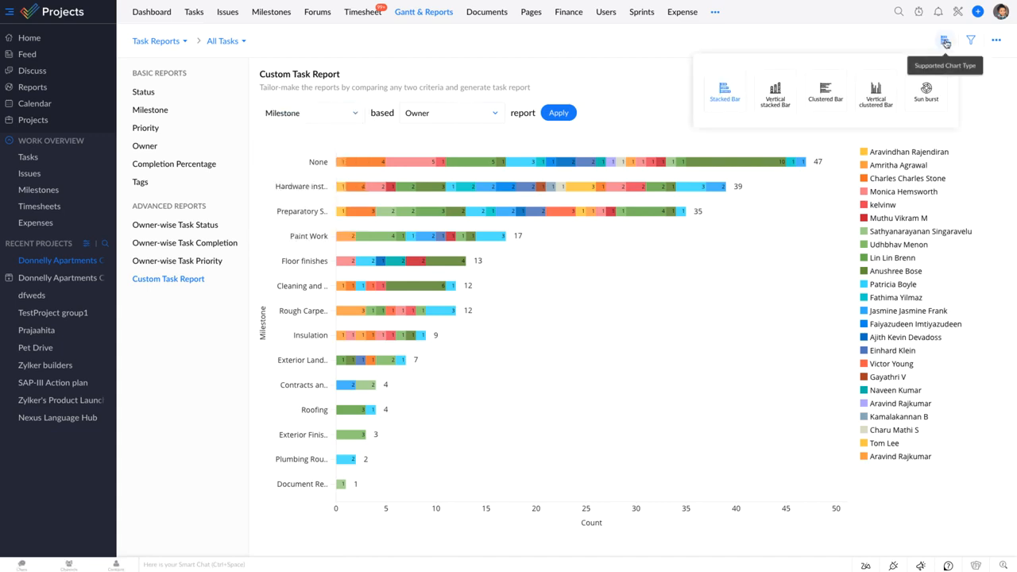
click(927, 91)
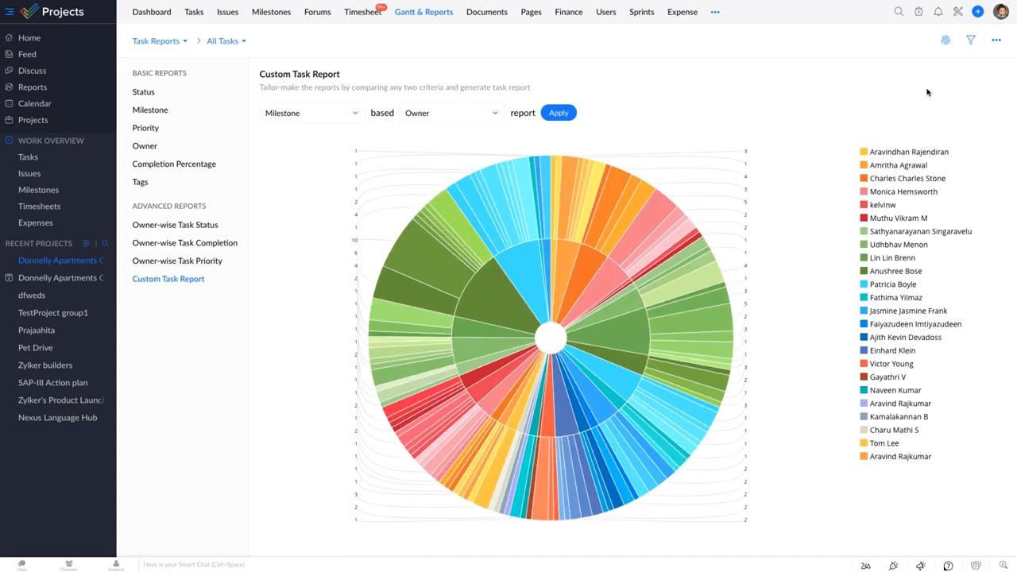
click(998, 42)
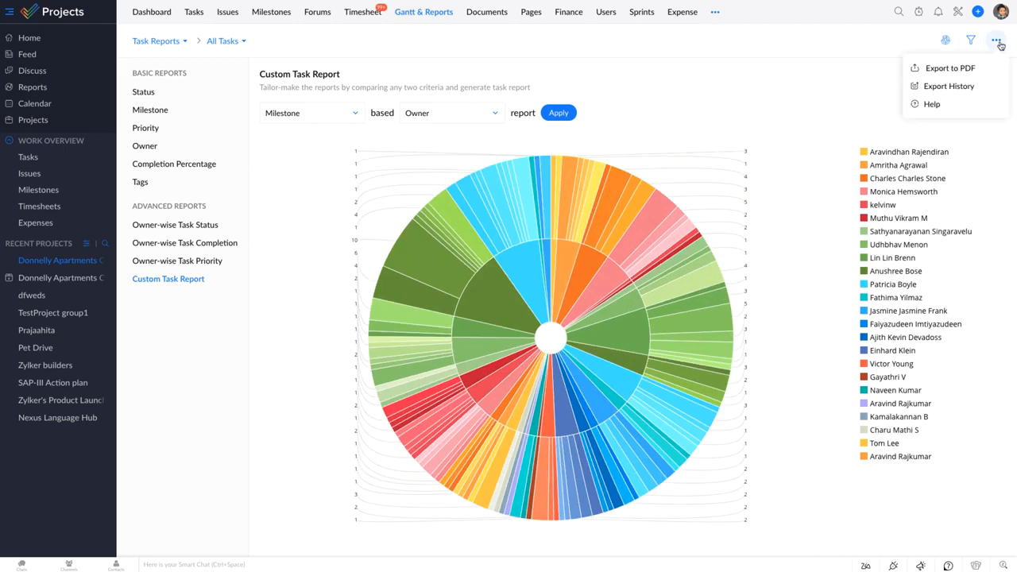
- Examine the Issue Reports by status, assignee, reporter, escalation and release milestone
click(163, 41)
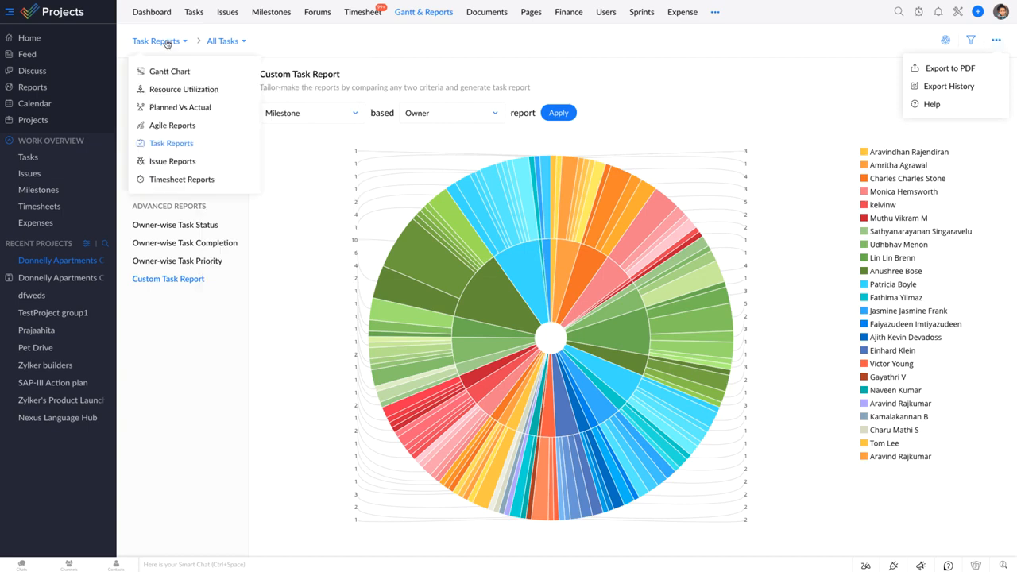
click(156, 162)
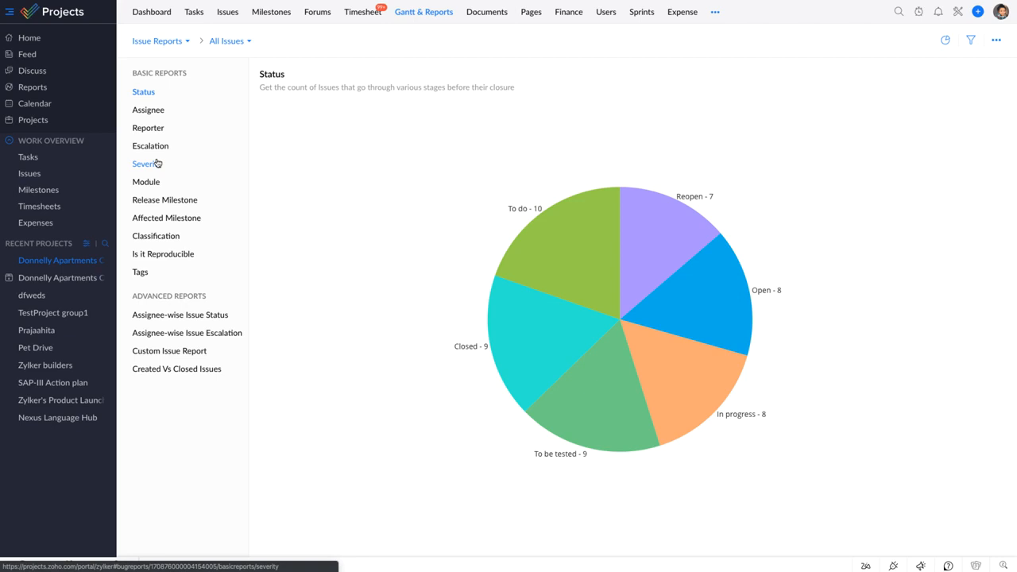
click(156, 116)
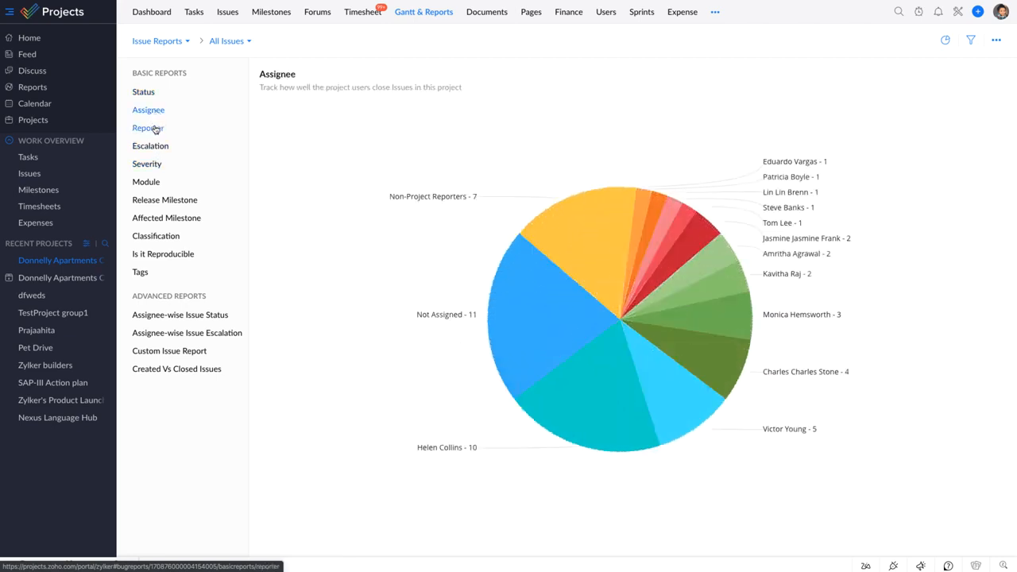
click(155, 128)
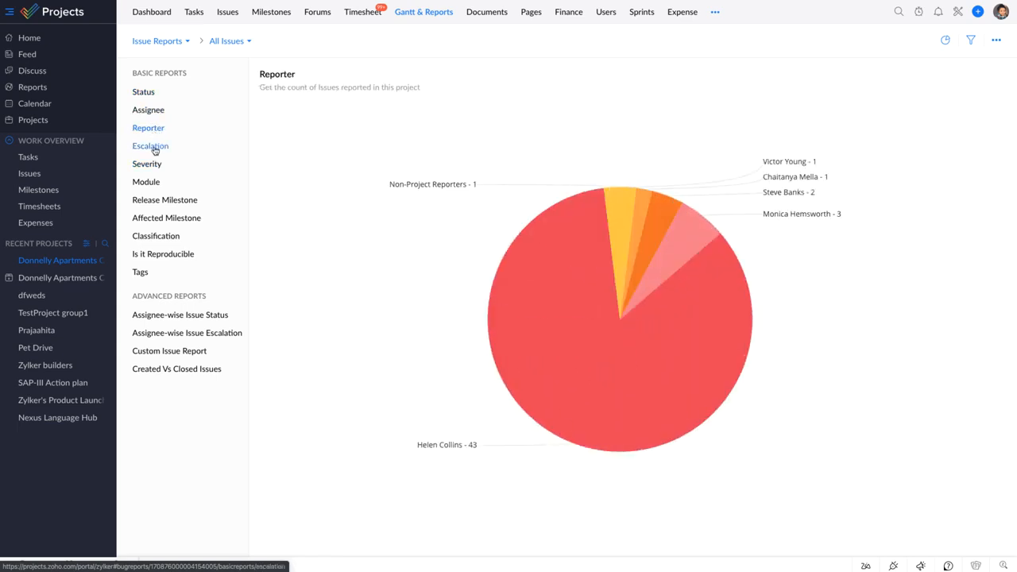
click(155, 148)
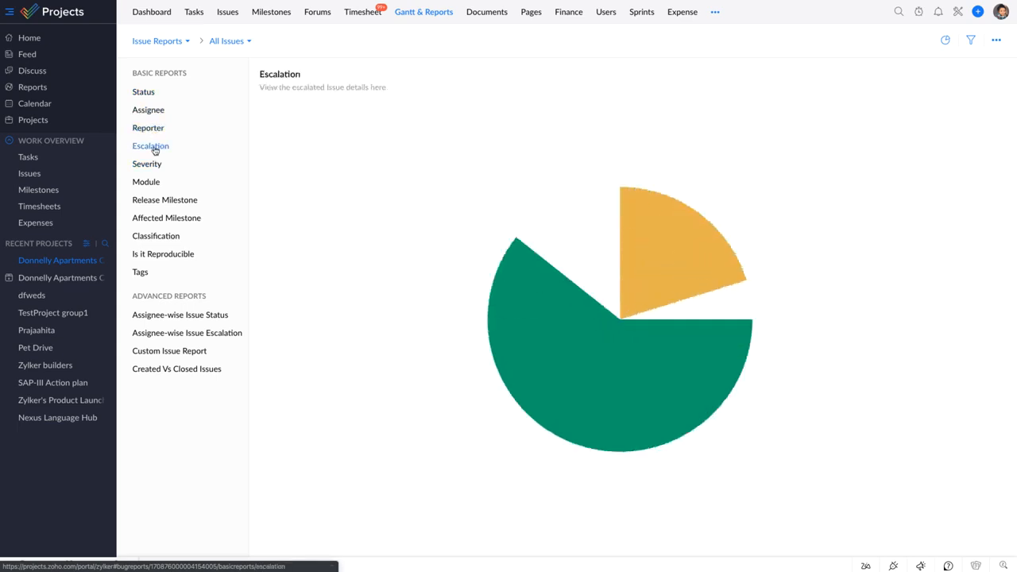
click(157, 200)
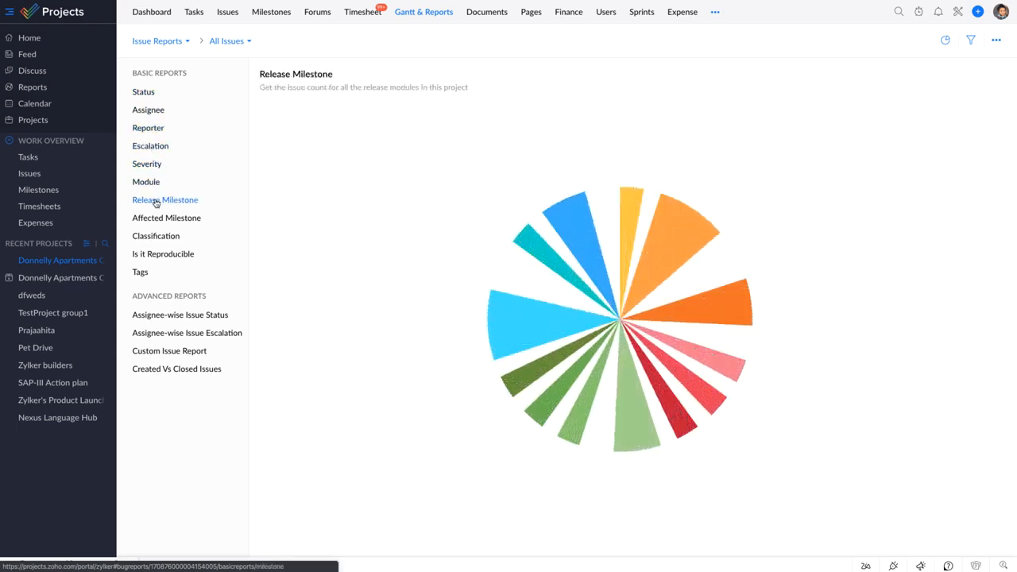
- Display the Release Milestone issue report as a Donut chart and check the report's additional options
click(945, 40)
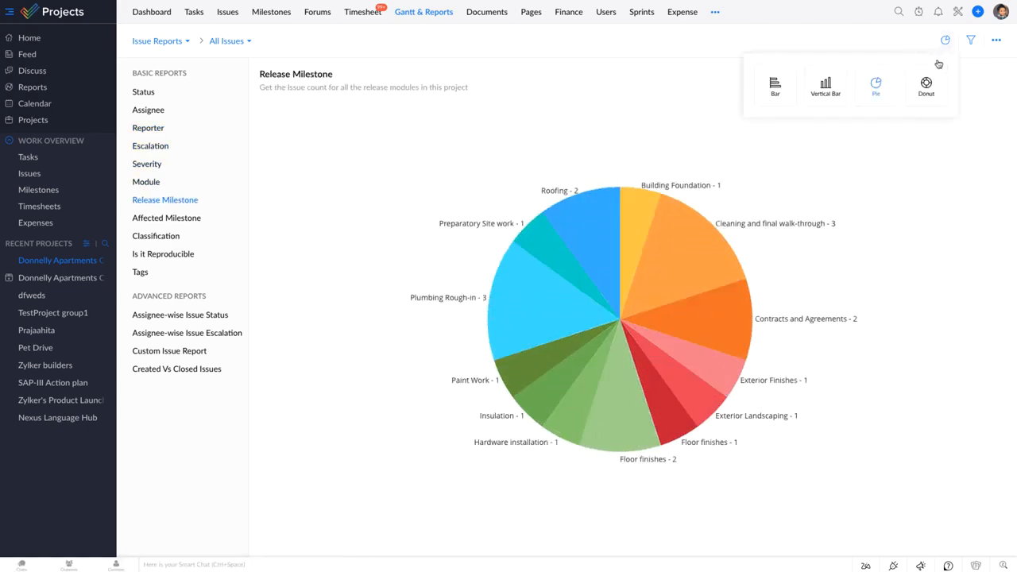
click(927, 85)
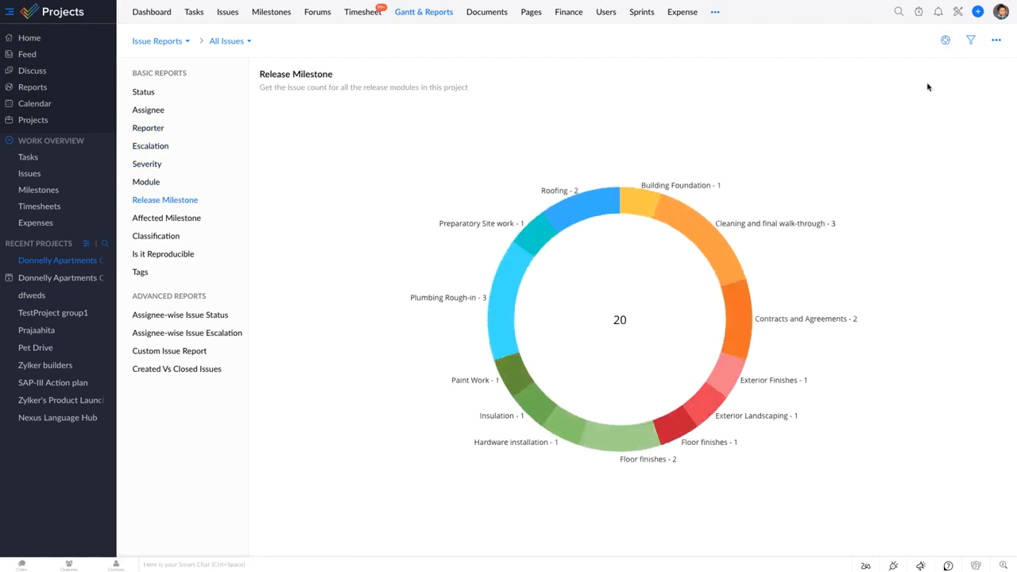
click(1000, 40)
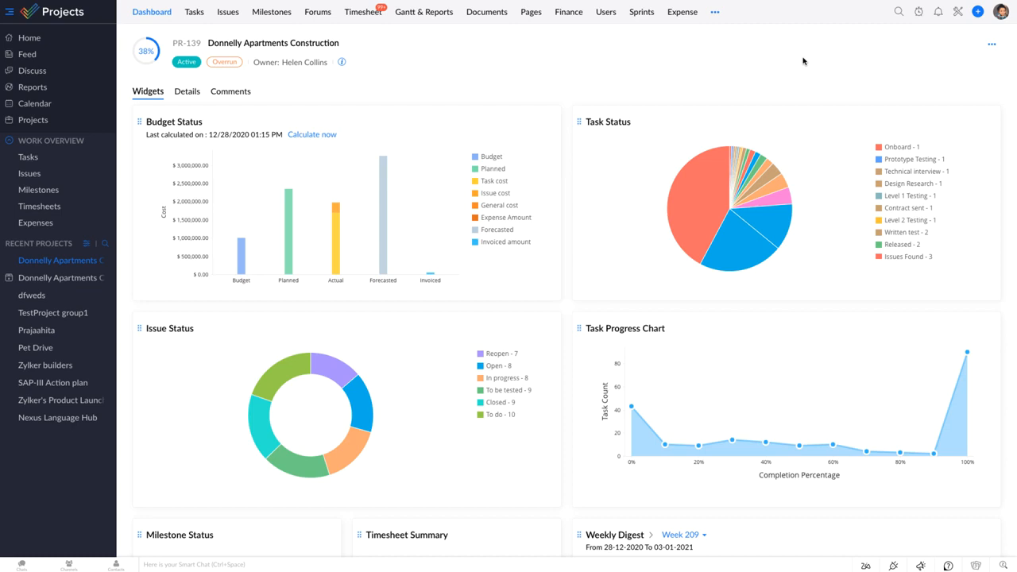
- Open the Social Media Promotion blueprint of the Marketing layout from the task automation setup
click(959, 12)
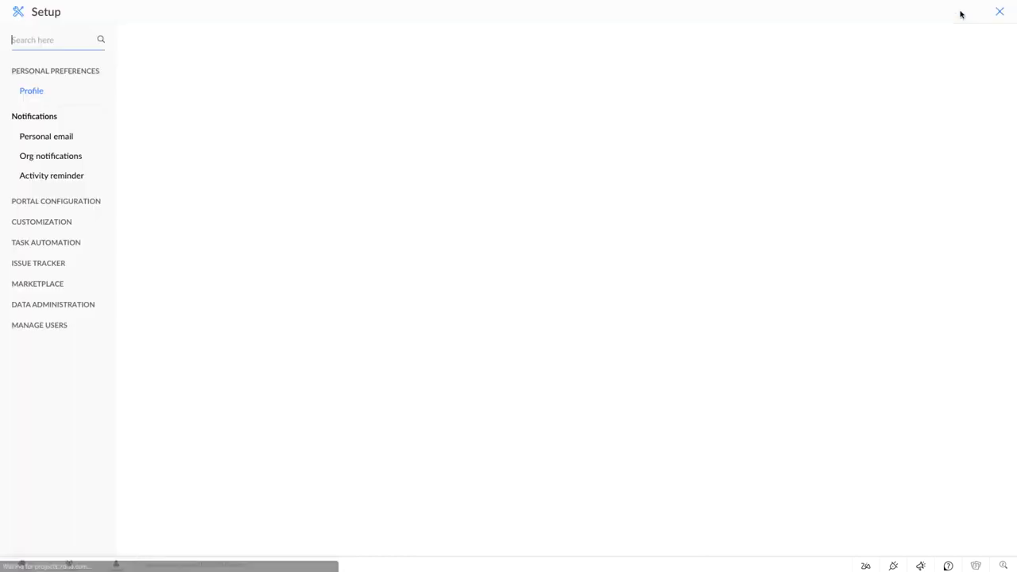
click(28, 240)
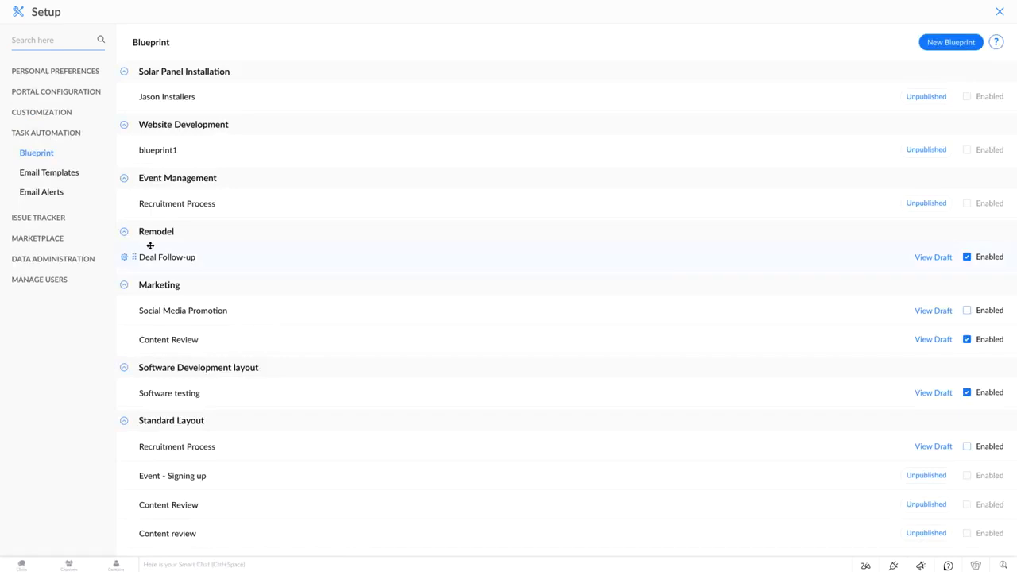
click(176, 312)
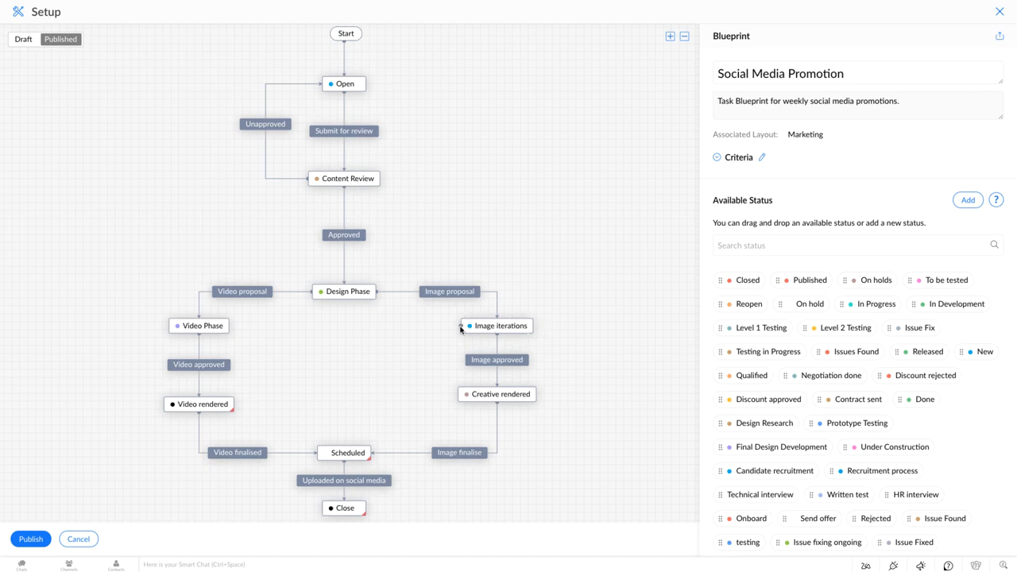
- Add a transition from Image iterations to Design Phase in the blueprint and name it "Image unapproved"
drag(460, 326, 345, 329)
click(416, 310)
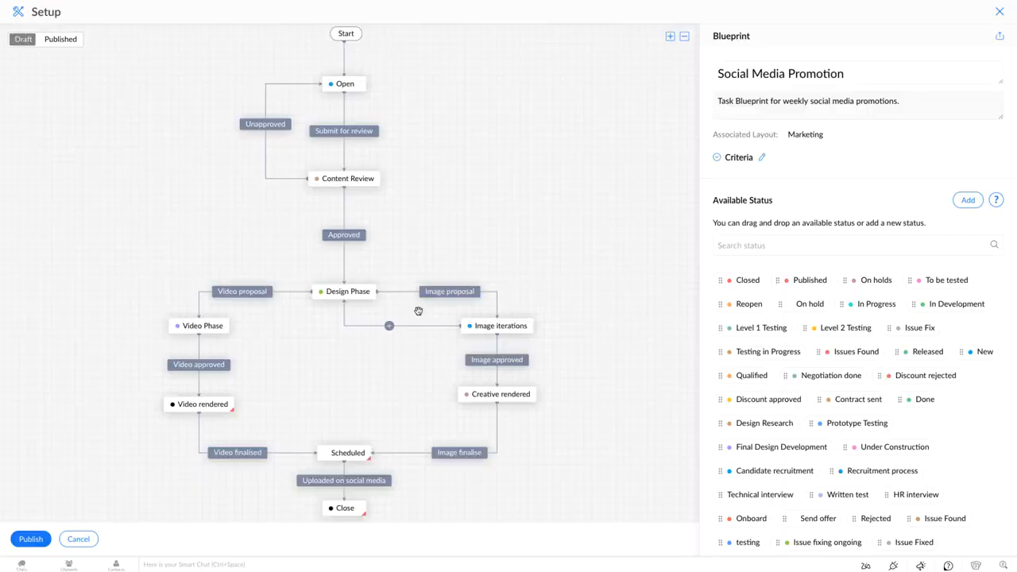
click(390, 327)
text(I)
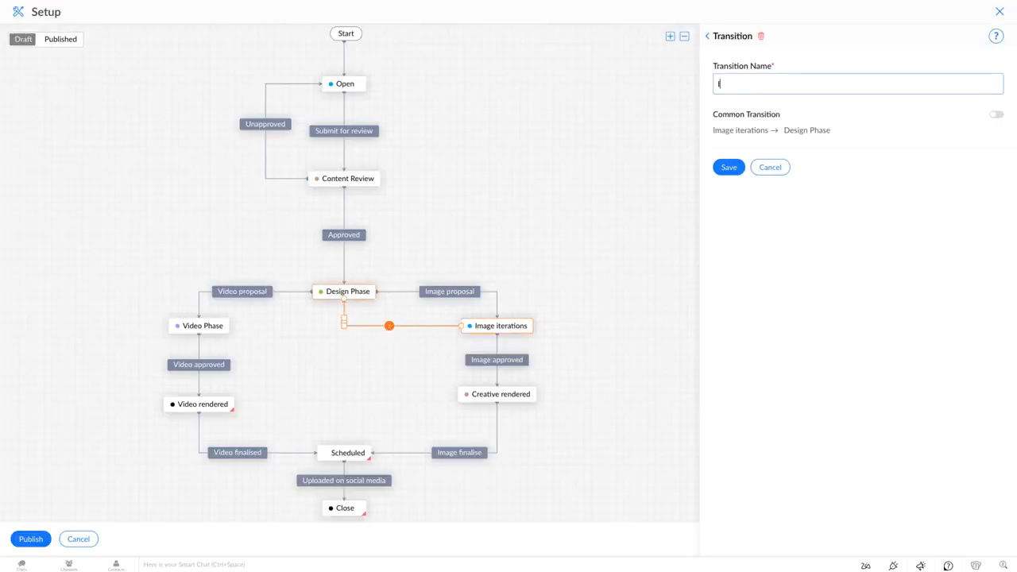
text(mage unapproved)
click(729, 167)
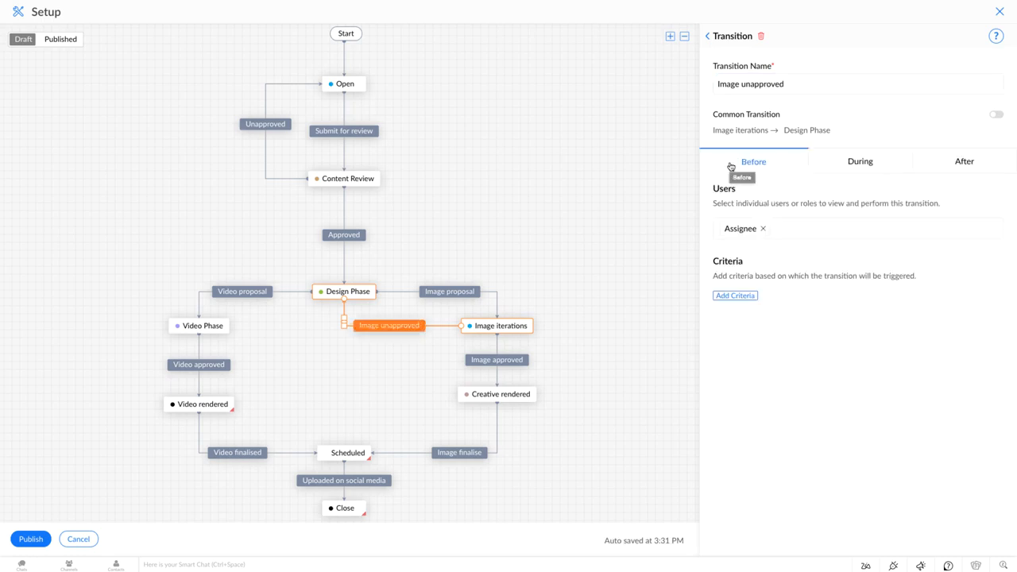
- Examine the Image unapproved transition's Before, During and After settings, including the email alerts and fields on offer
click(863, 169)
click(949, 169)
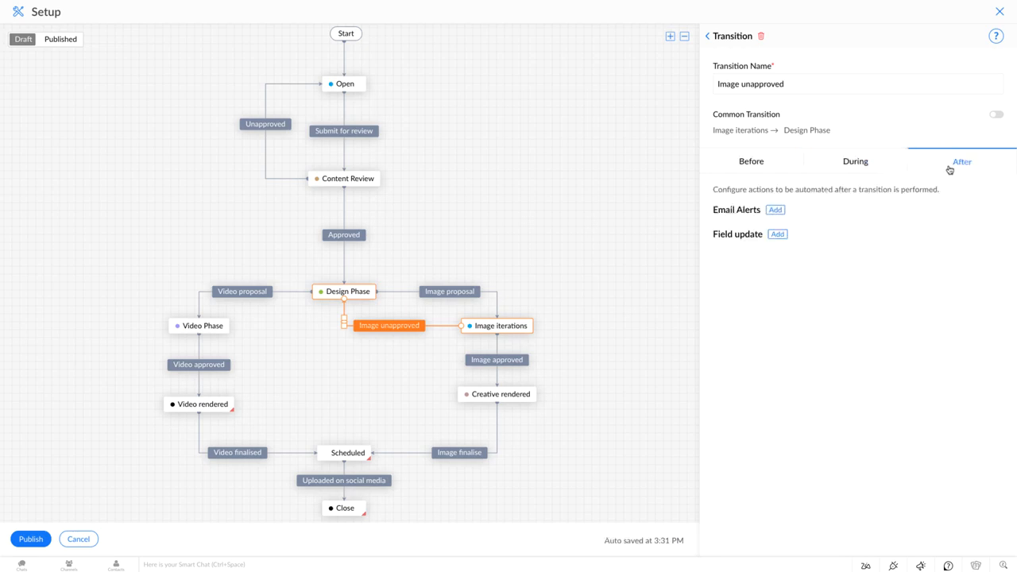
click(776, 210)
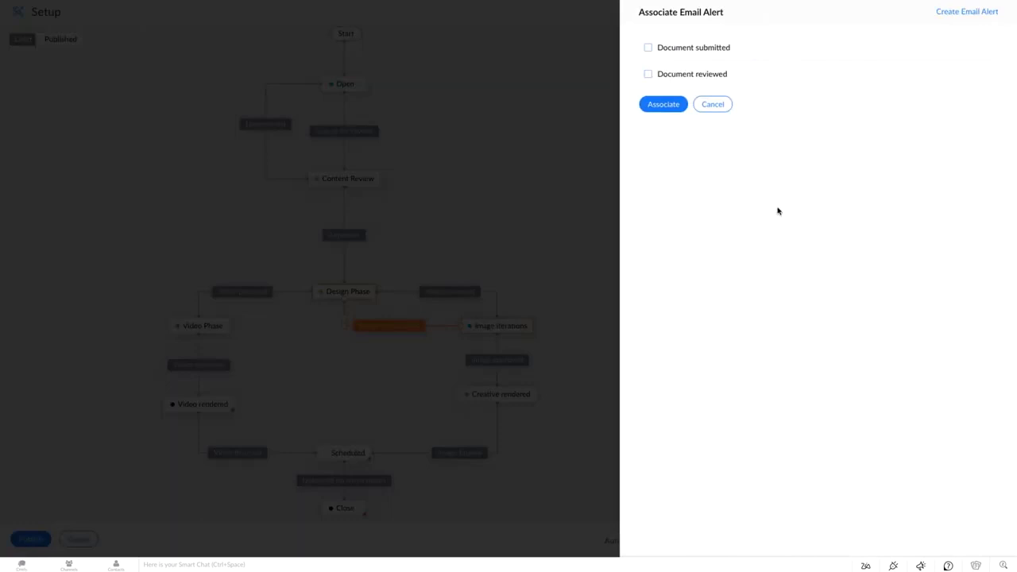
click(714, 105)
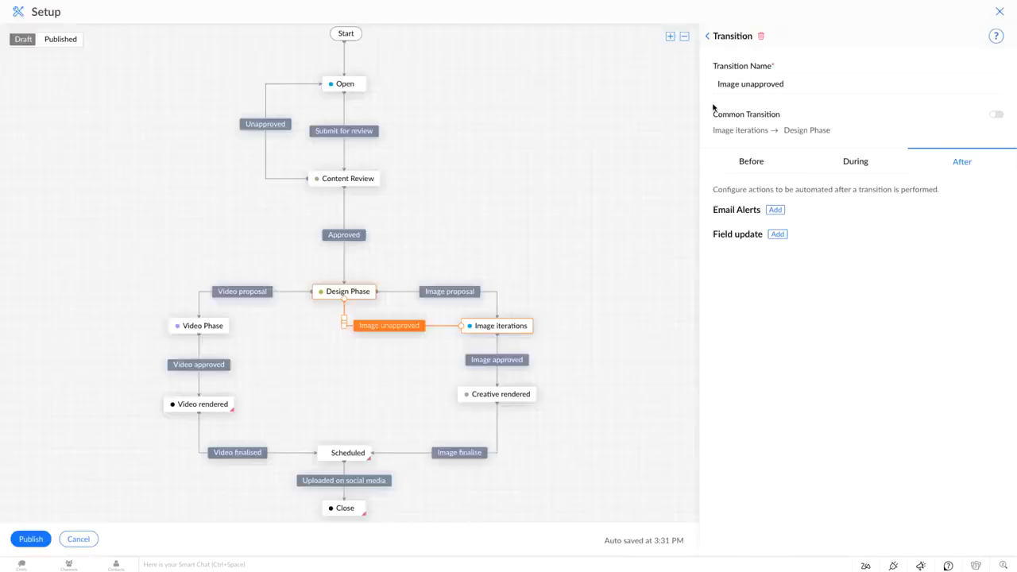
click(776, 172)
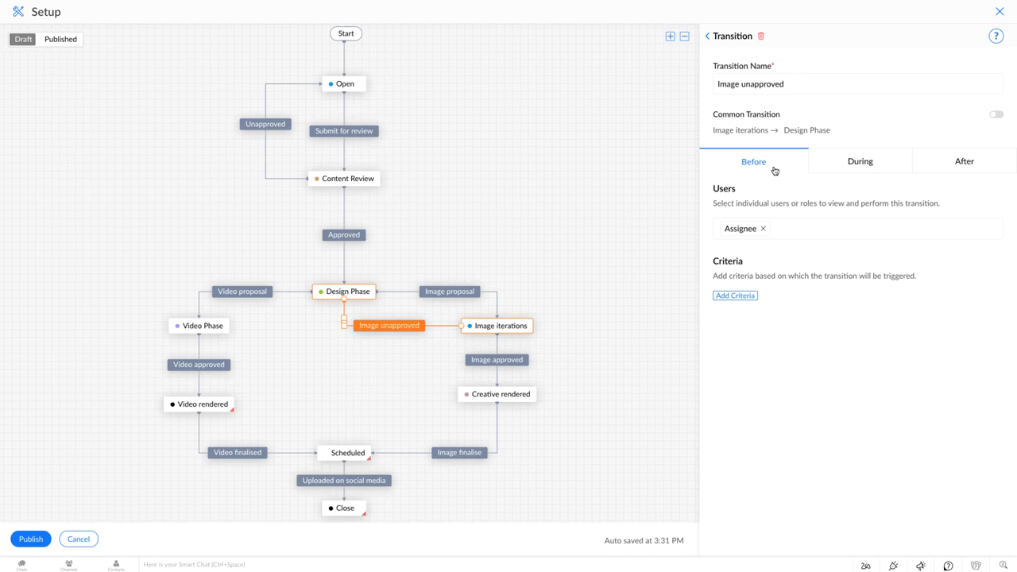
click(850, 163)
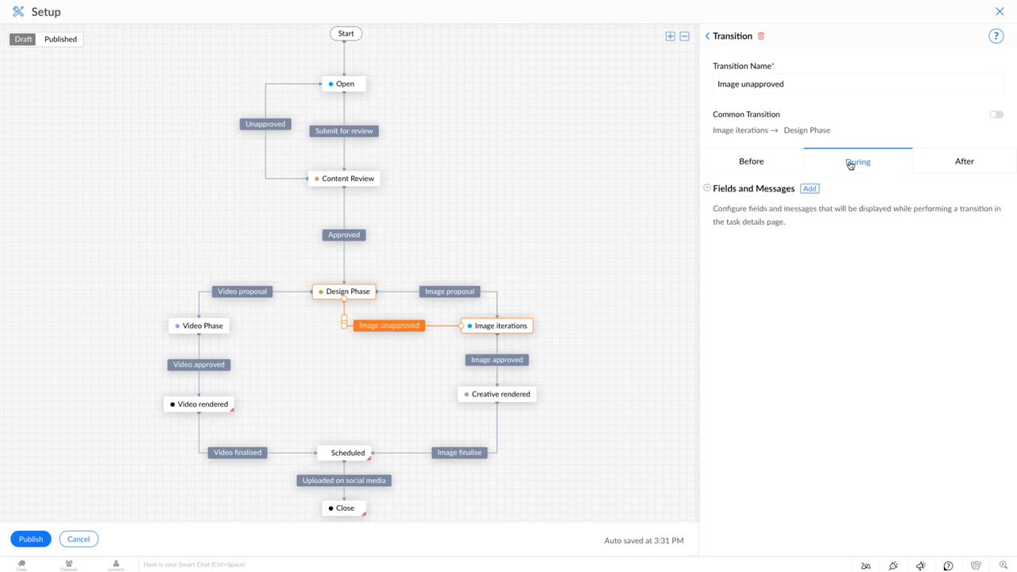
click(809, 190)
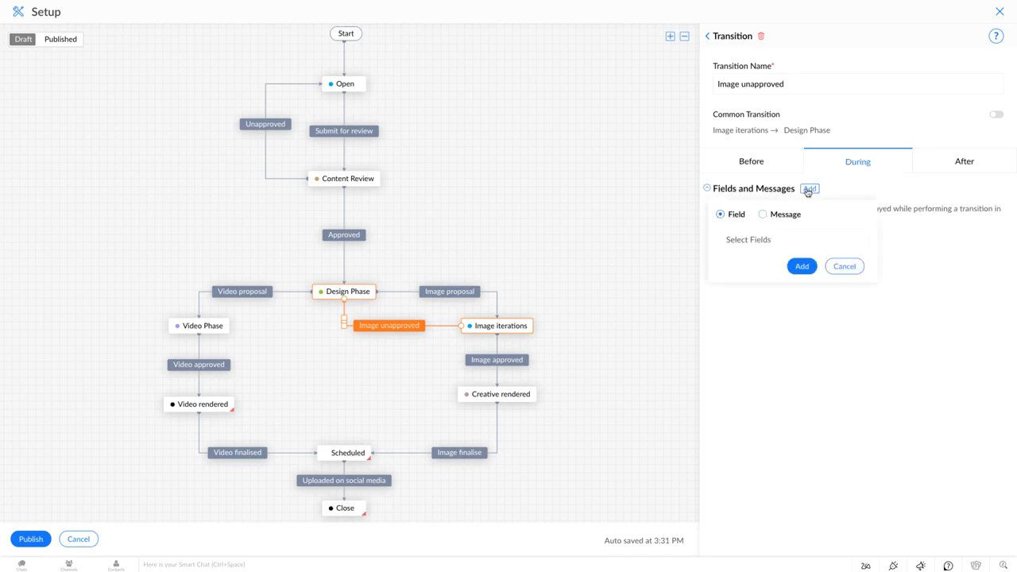
click(797, 239)
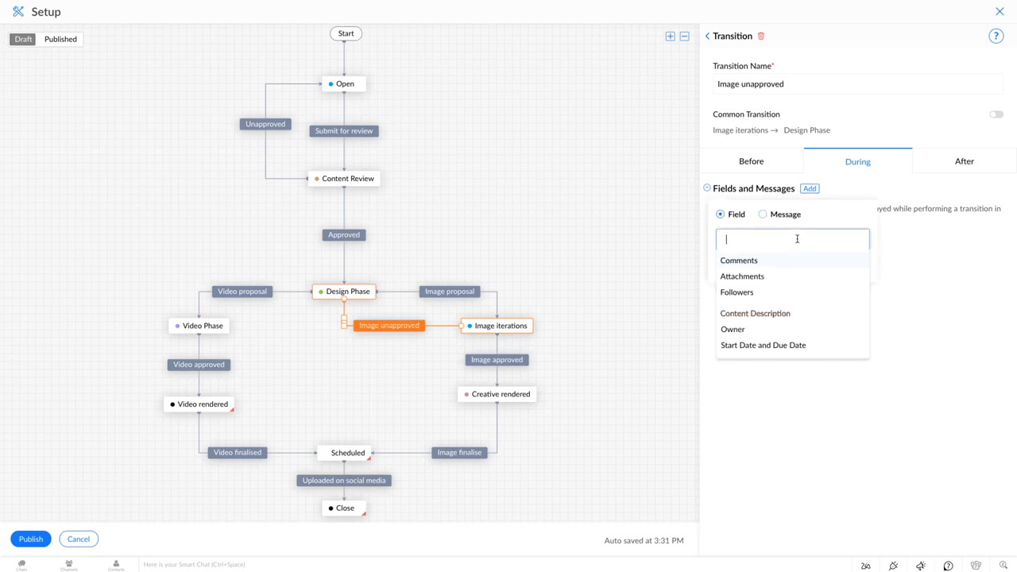
click(904, 248)
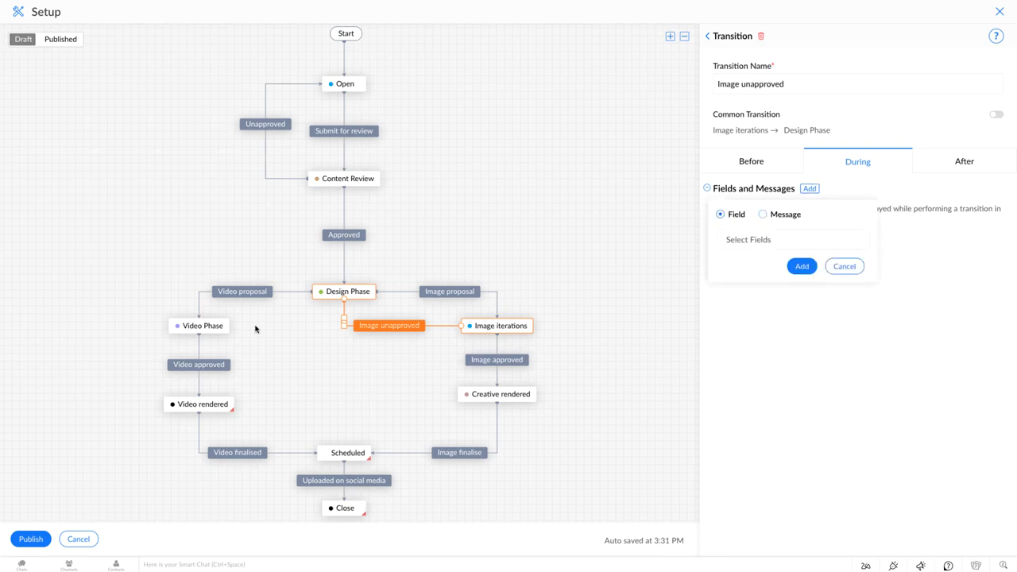
- Add a "Video unapproved" transition from Video Phase to Design Phase and publish the blueprint
drag(229, 326, 340, 331)
text(Video unapproved)
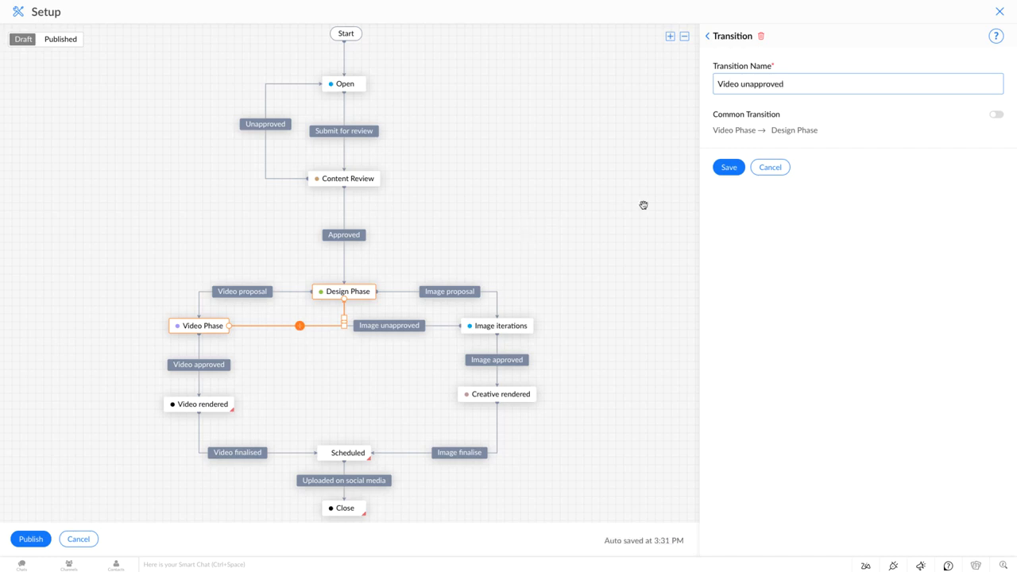
click(728, 168)
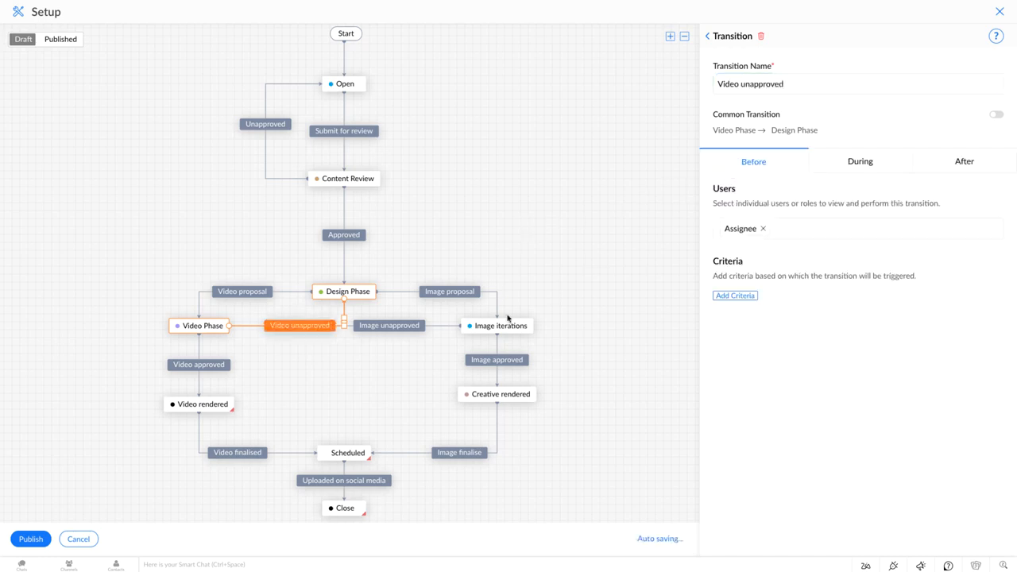
click(335, 356)
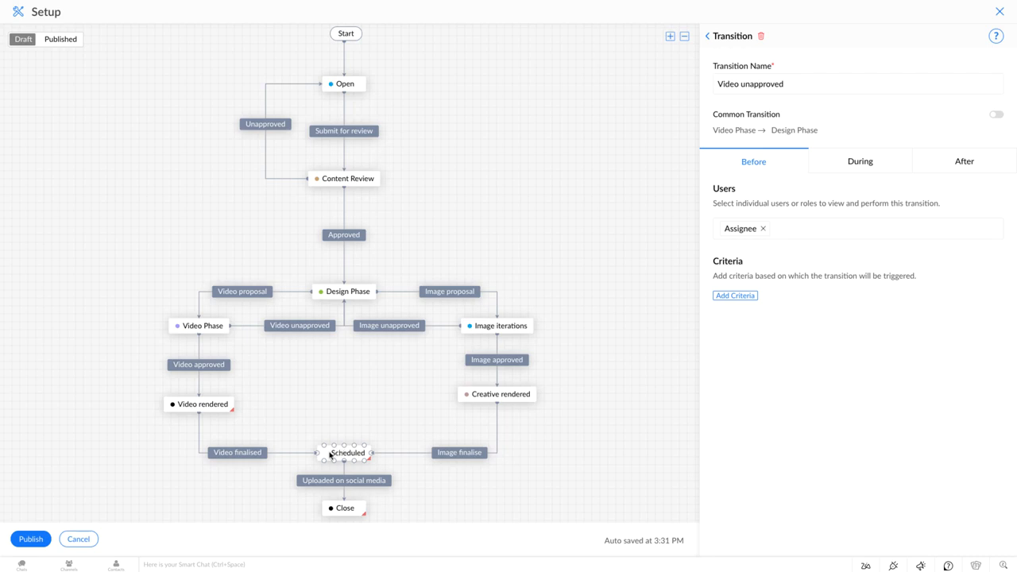
click(30, 538)
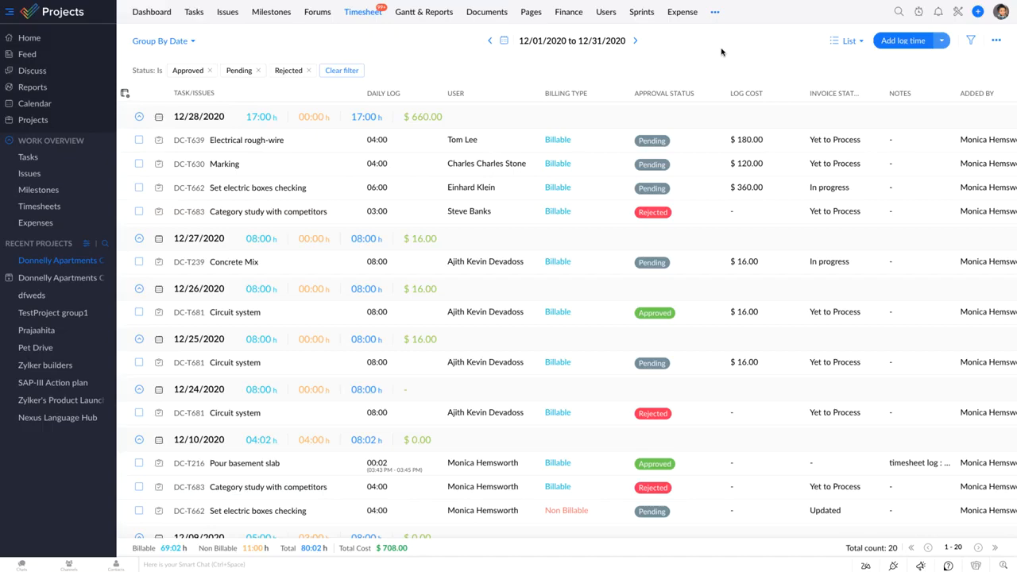
- Find the Ledger Reports task by searching the timers for "led", time it, and save the stopped timer's log as Non Billable
click(920, 16)
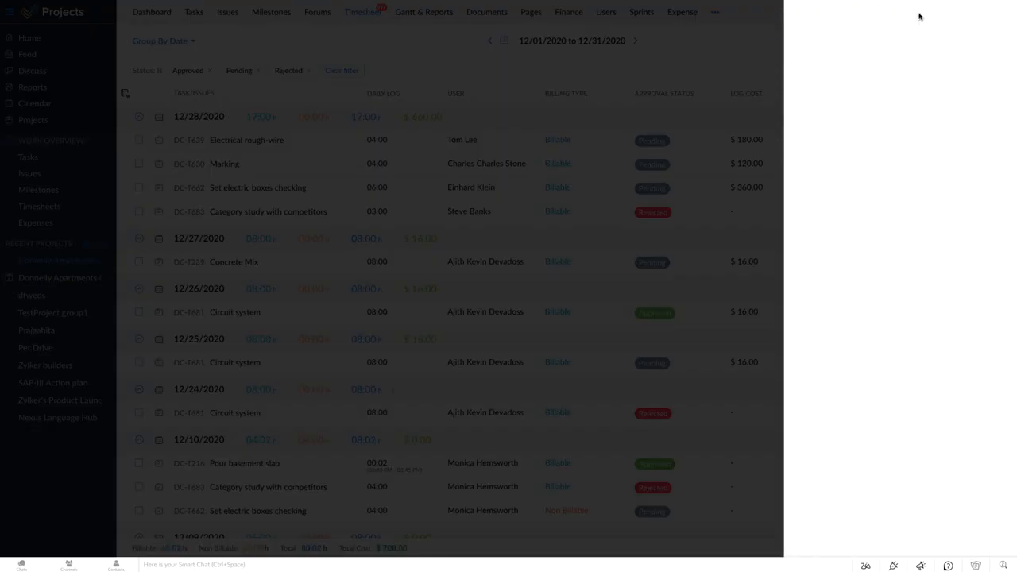
click(870, 50)
text(led)
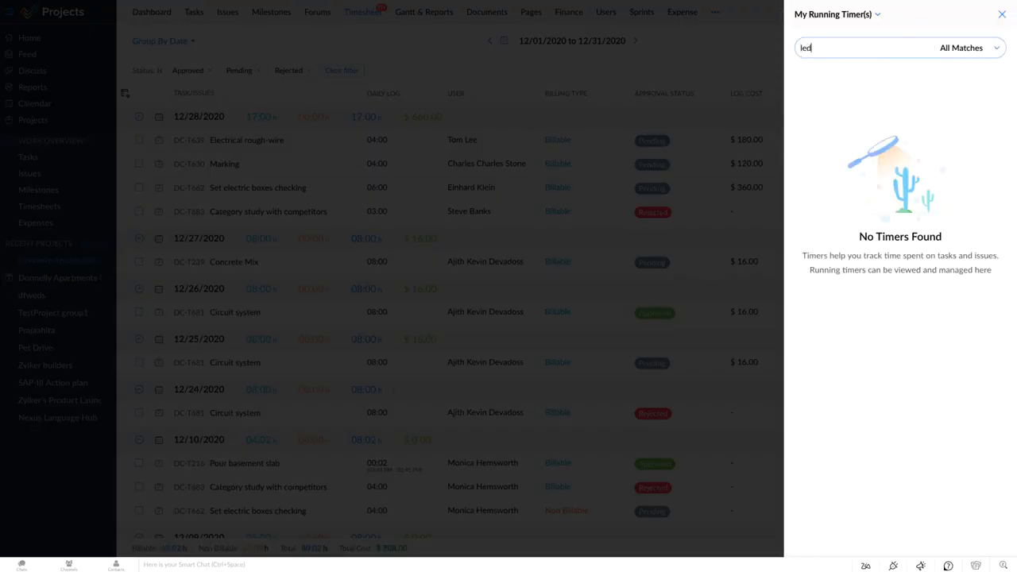
click(950, 79)
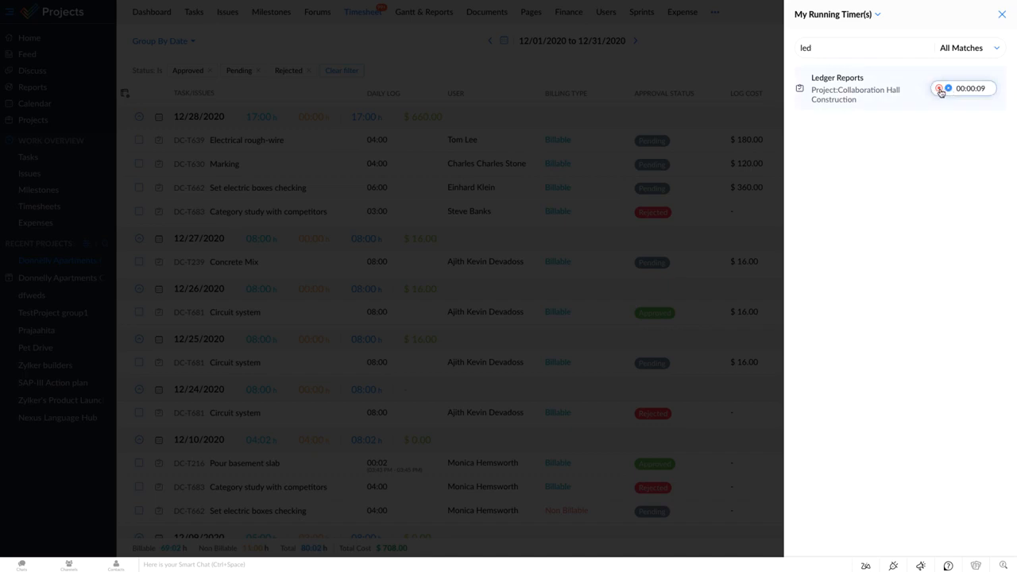
click(939, 89)
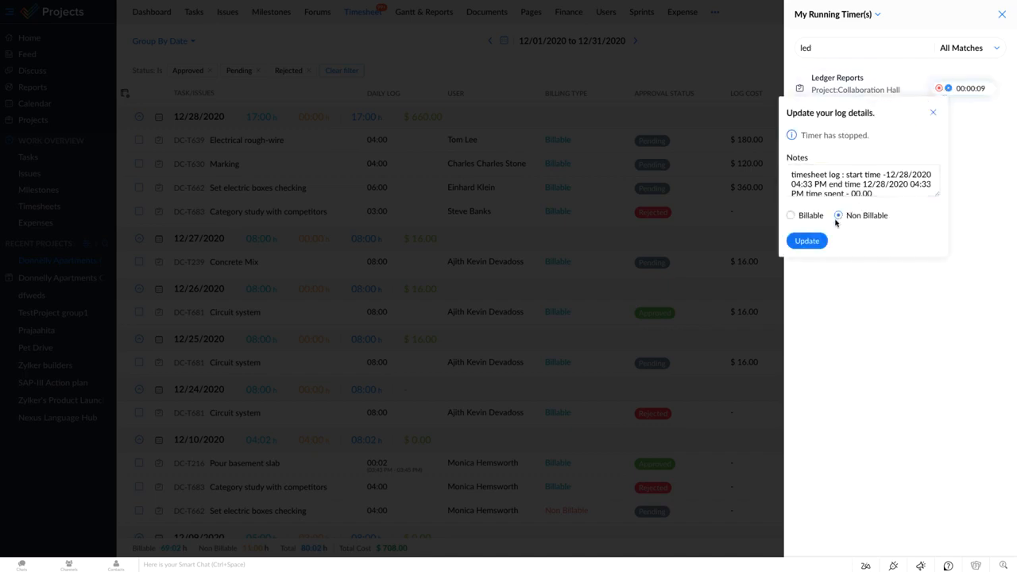
click(806, 241)
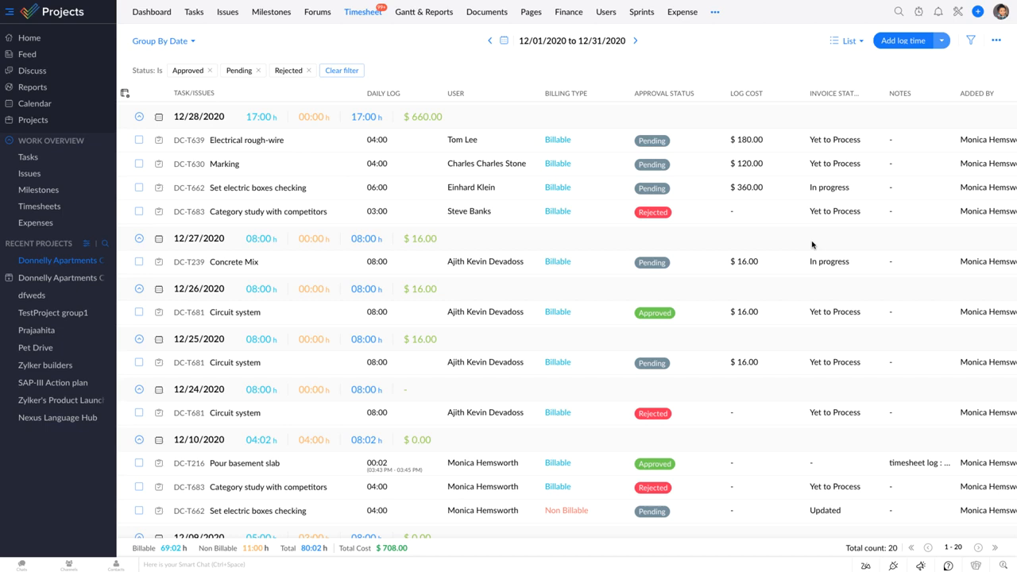
- Add a 2-hour time log for the task Category study with competitors, with invoice status In progress
click(942, 42)
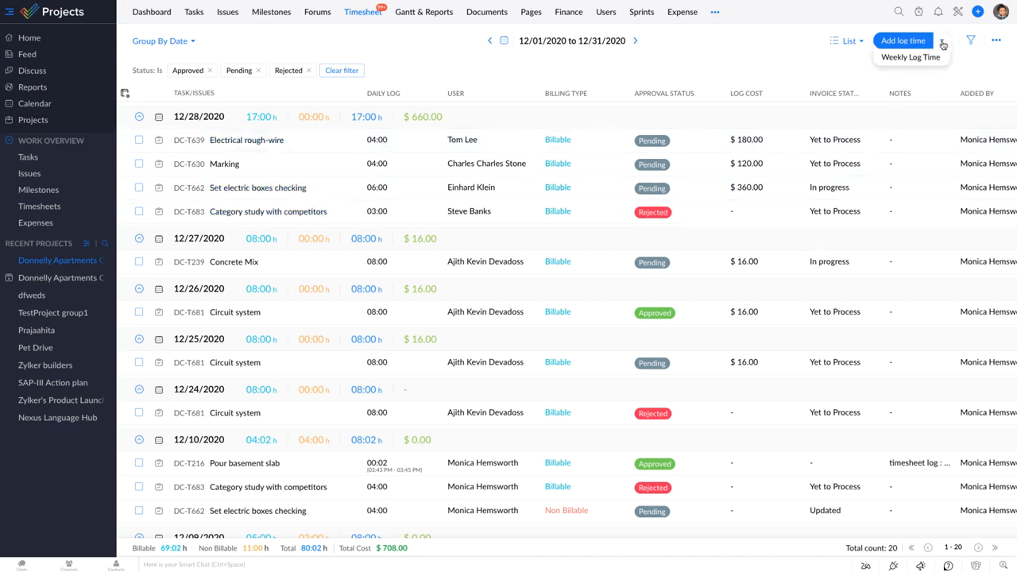
click(906, 42)
click(804, 89)
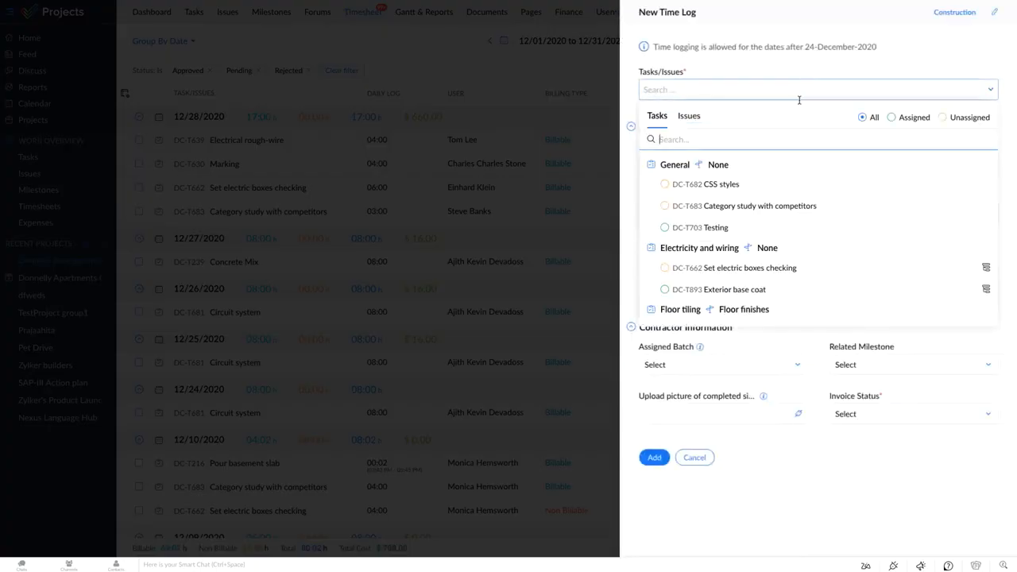
click(776, 206)
click(760, 214)
text(2)
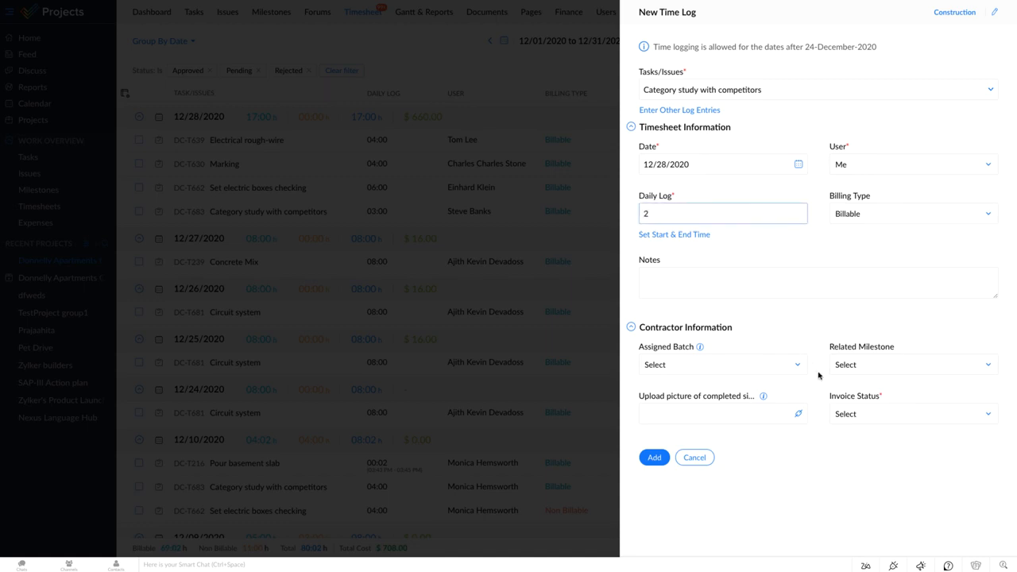
click(842, 414)
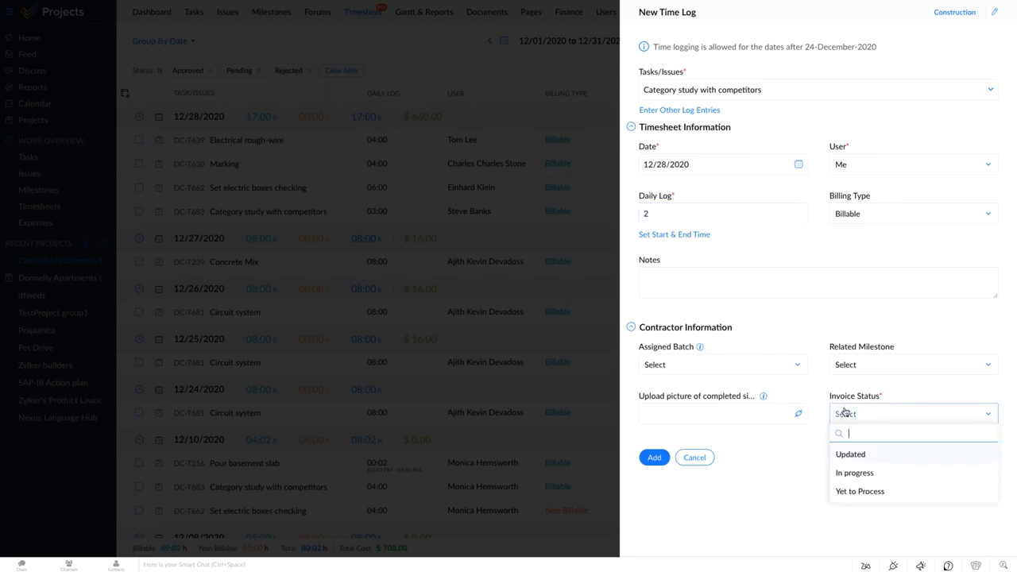
click(868, 473)
click(654, 459)
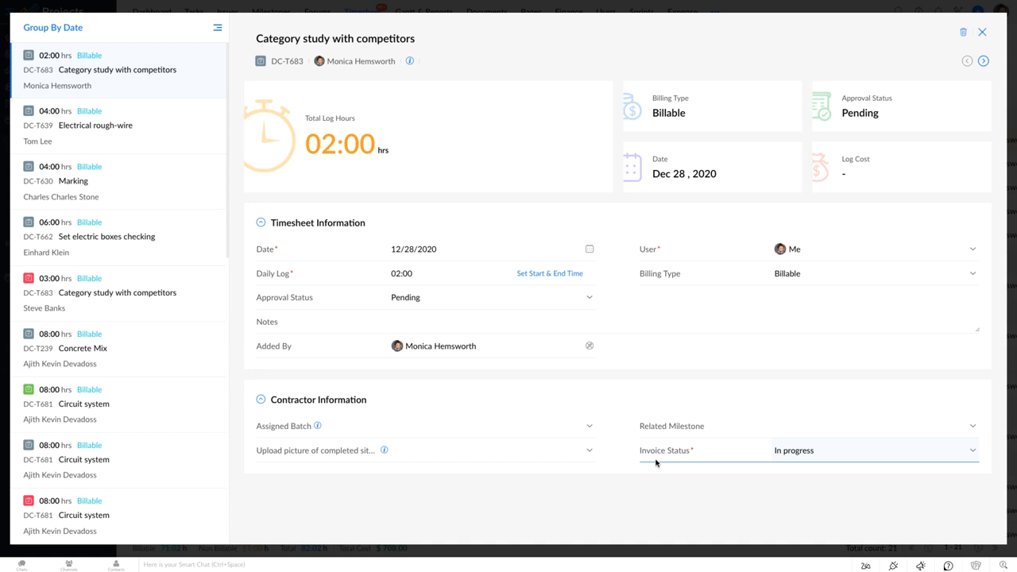
key(Escape)
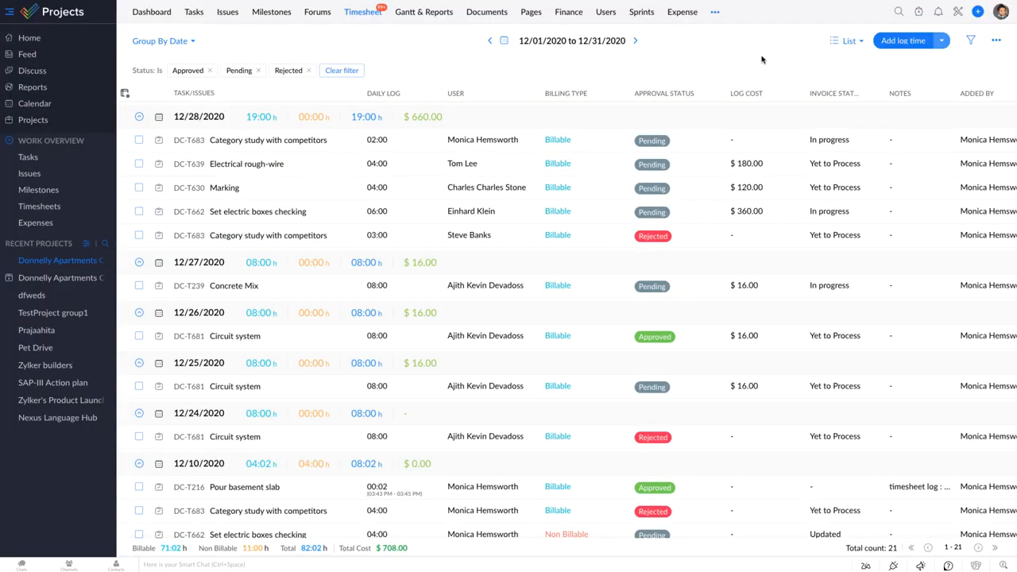
- View the timesheet as a Grid and as a Calendar, and examine the available filter criteria such as User
click(840, 48)
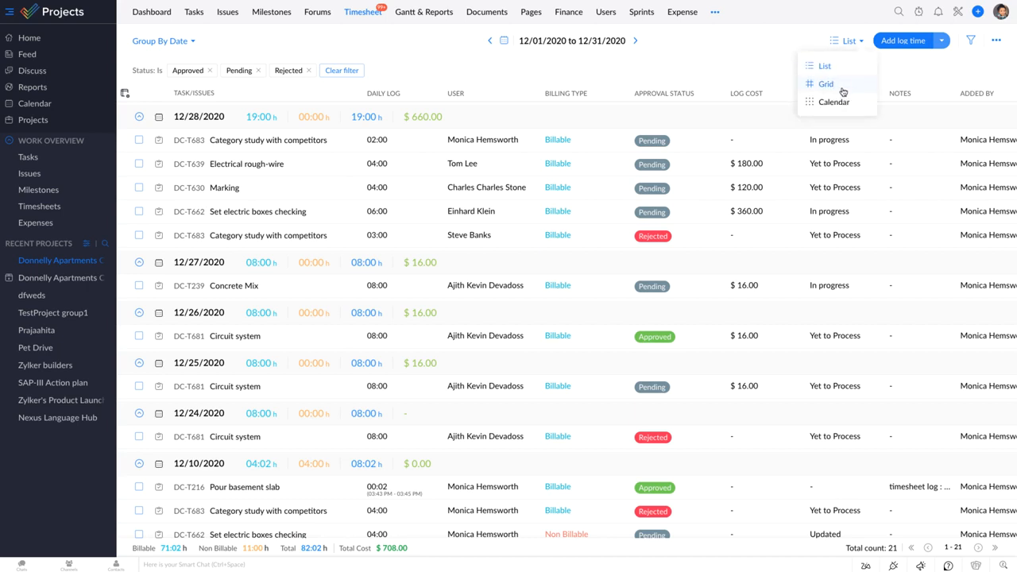
click(843, 92)
click(851, 44)
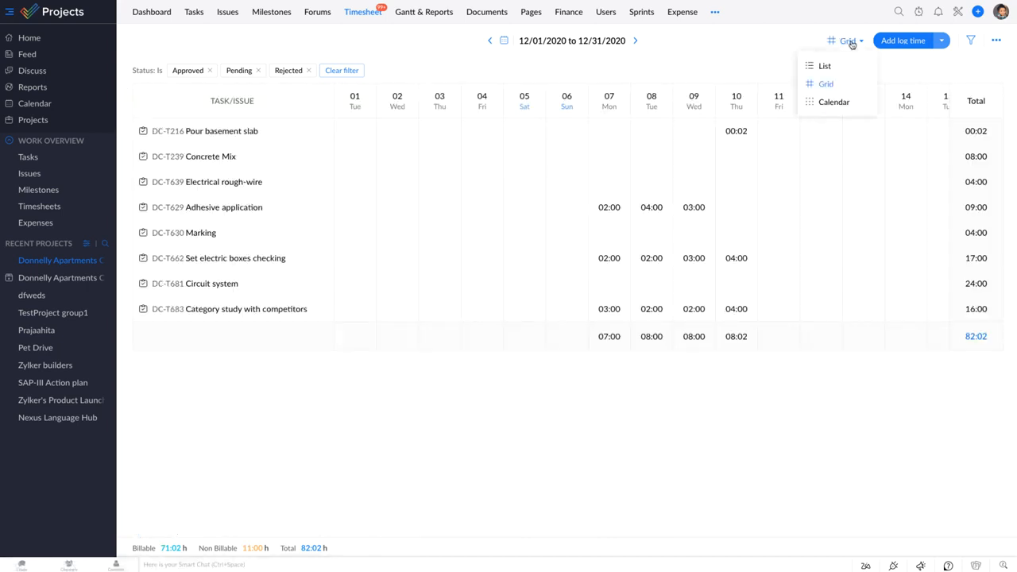
click(846, 108)
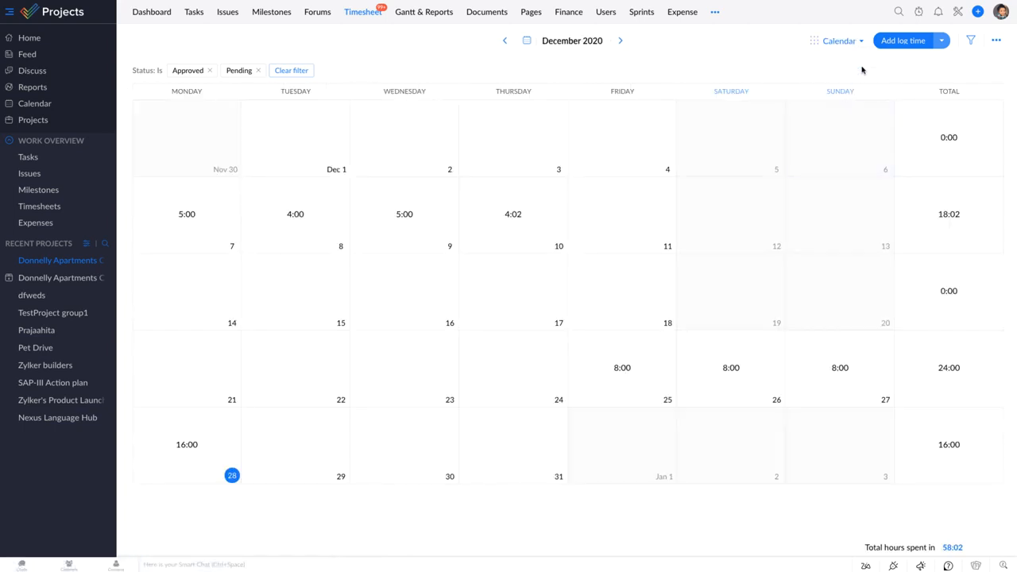
click(969, 42)
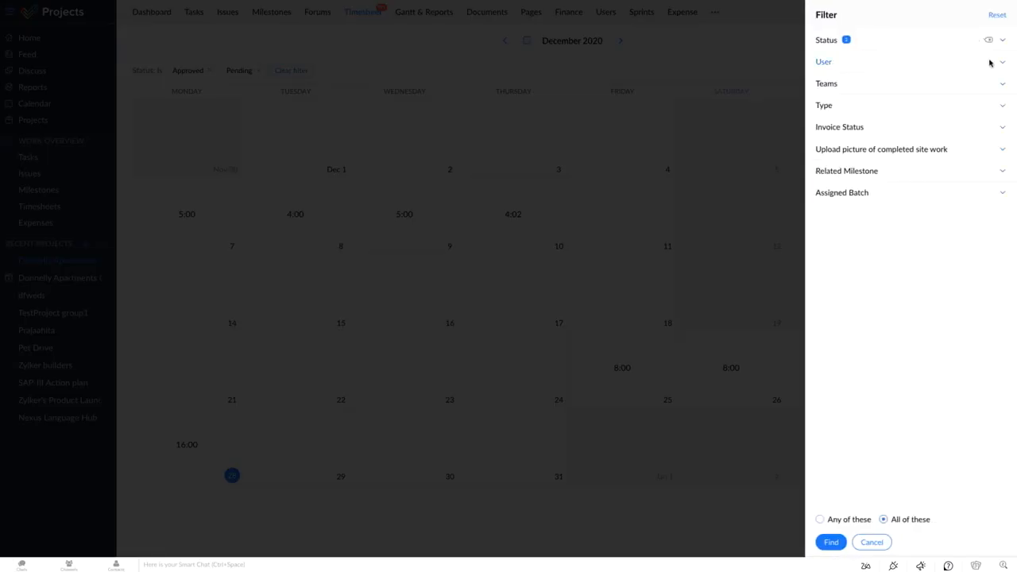
click(1003, 64)
click(1005, 213)
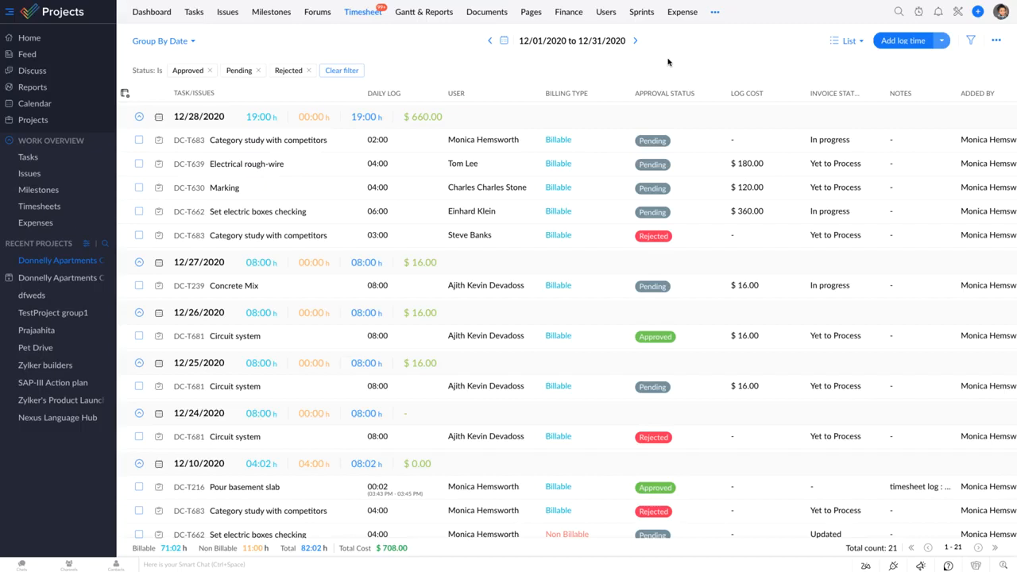
- Approve the pending 2-hour time log of 12/28/2020 for Category study with competitors
click(655, 140)
click(660, 163)
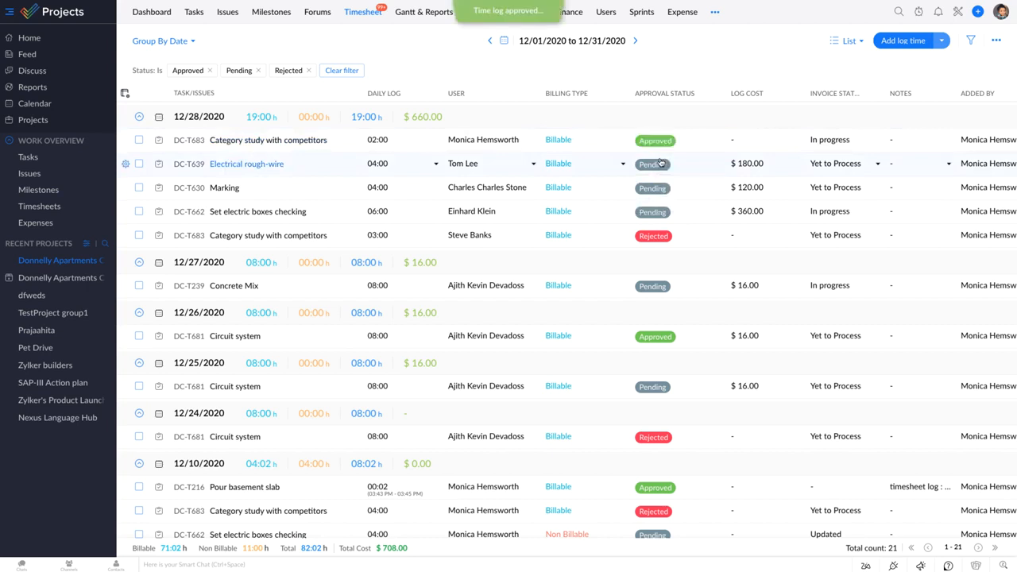
- Check the approval statuses available for the Electrical rough-wire time log, and open the Timesheet Settings in the portal configuration
click(655, 165)
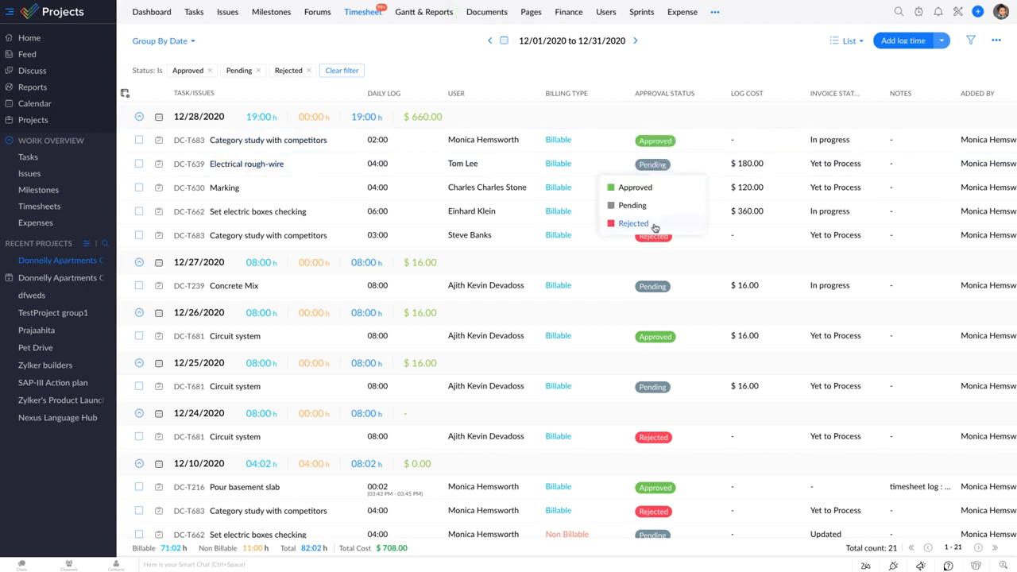
click(738, 43)
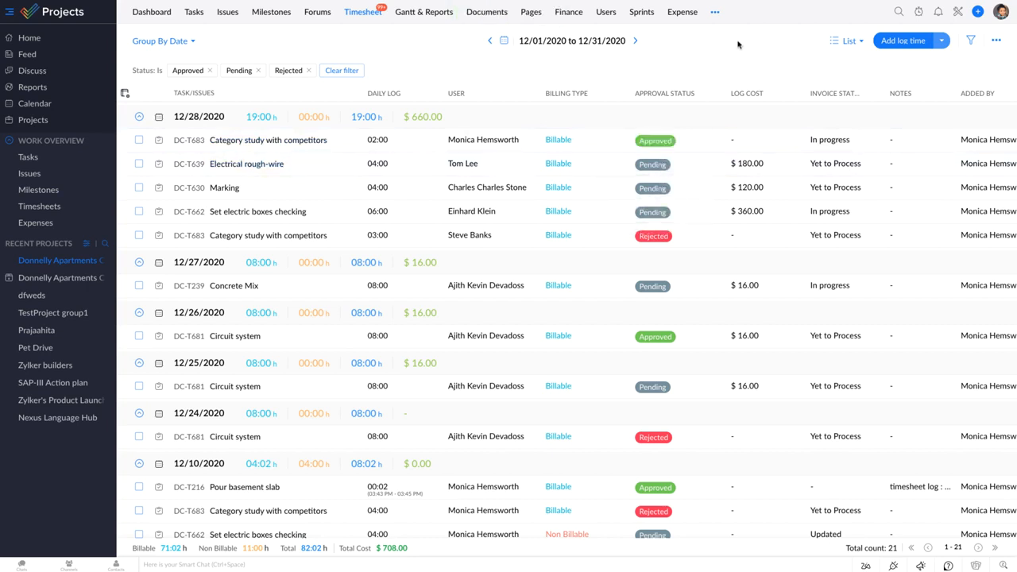
click(957, 12)
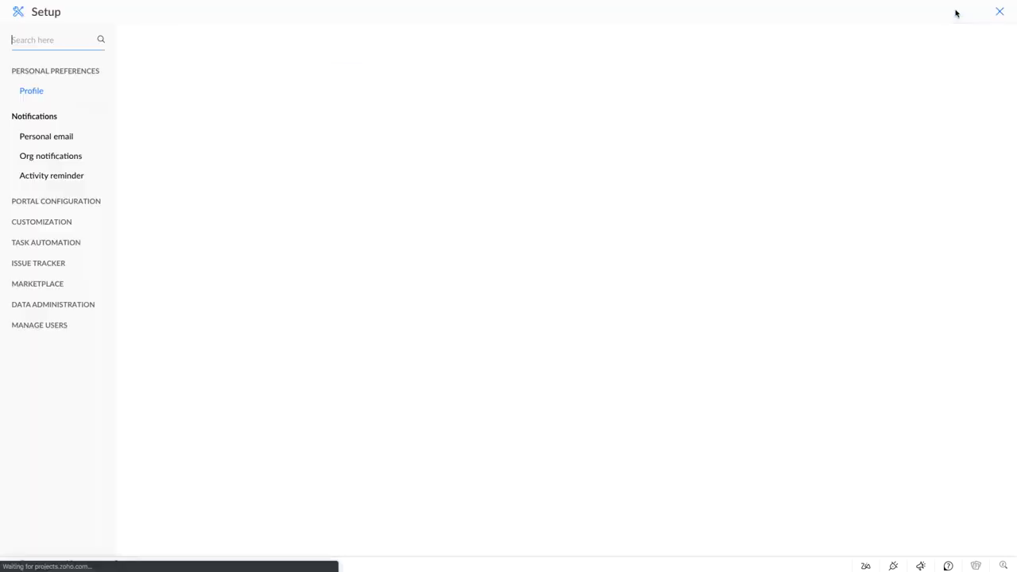
click(86, 203)
click(66, 174)
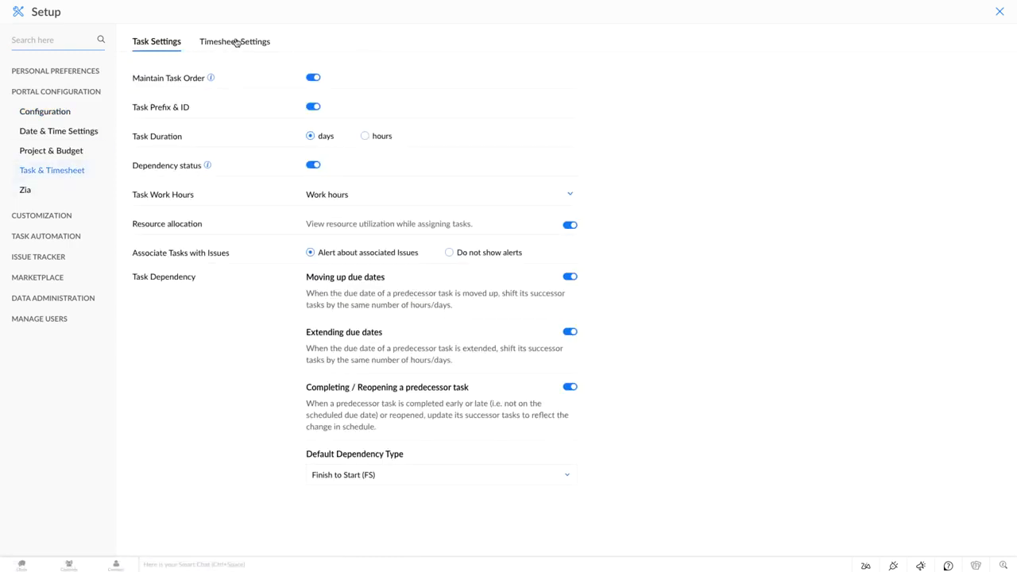
click(236, 41)
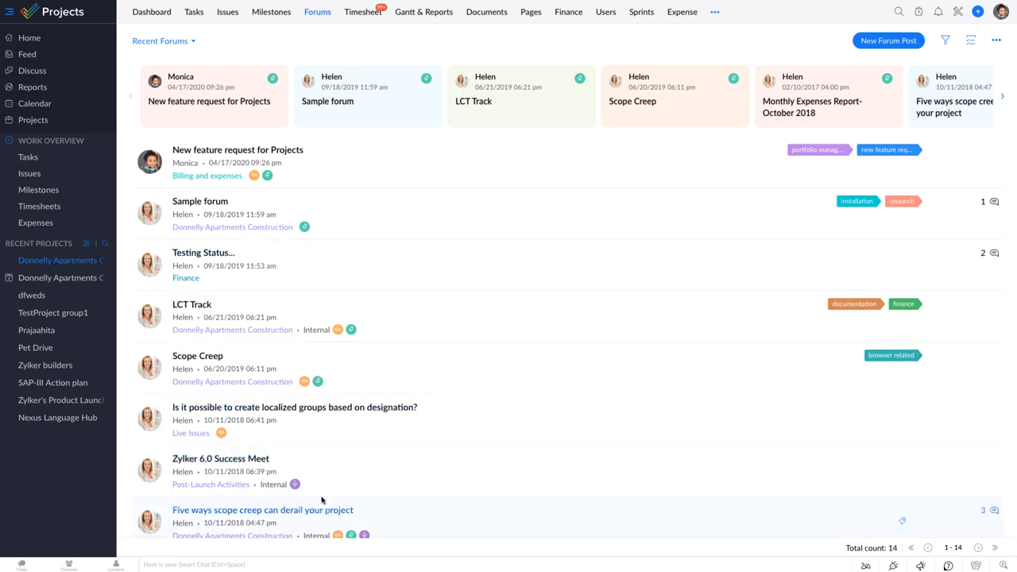
- Read the forum post Five ways scope creep can derail your project with its attachments and comments, and close it
click(313, 511)
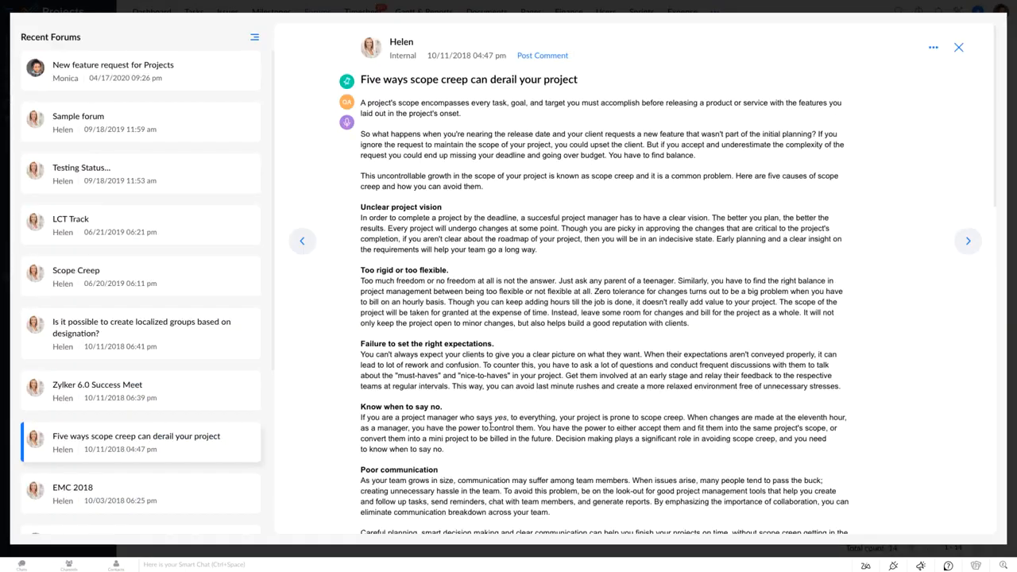
scroll(490, 428, down, 10)
scroll(491, 430, down, 10)
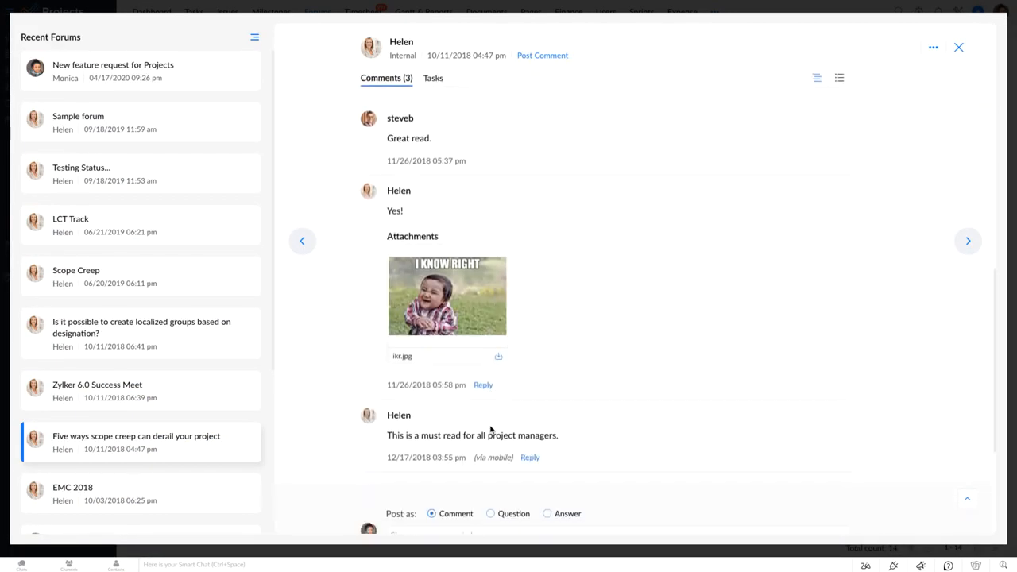
scroll(490, 429, up, 15)
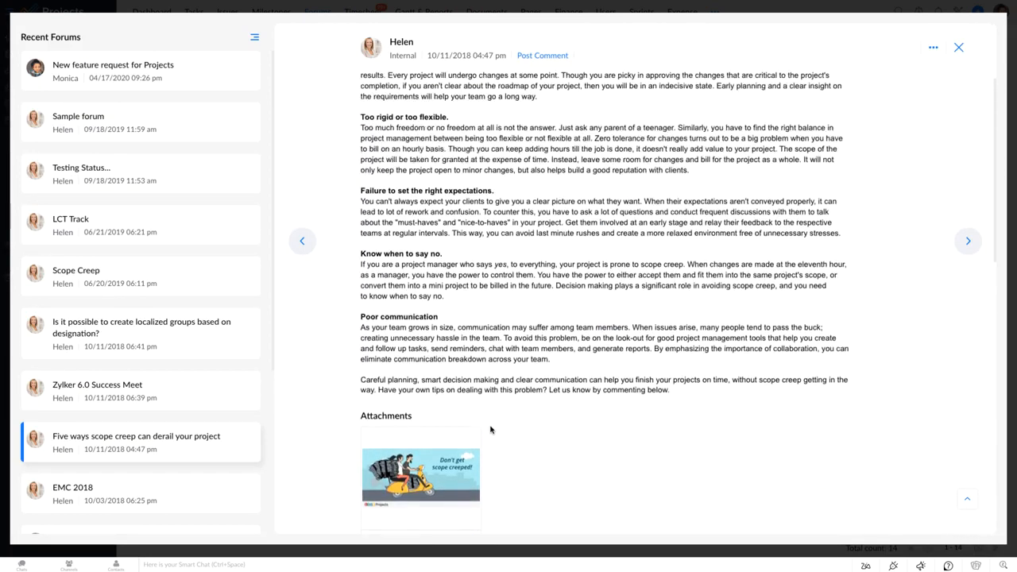
click(958, 48)
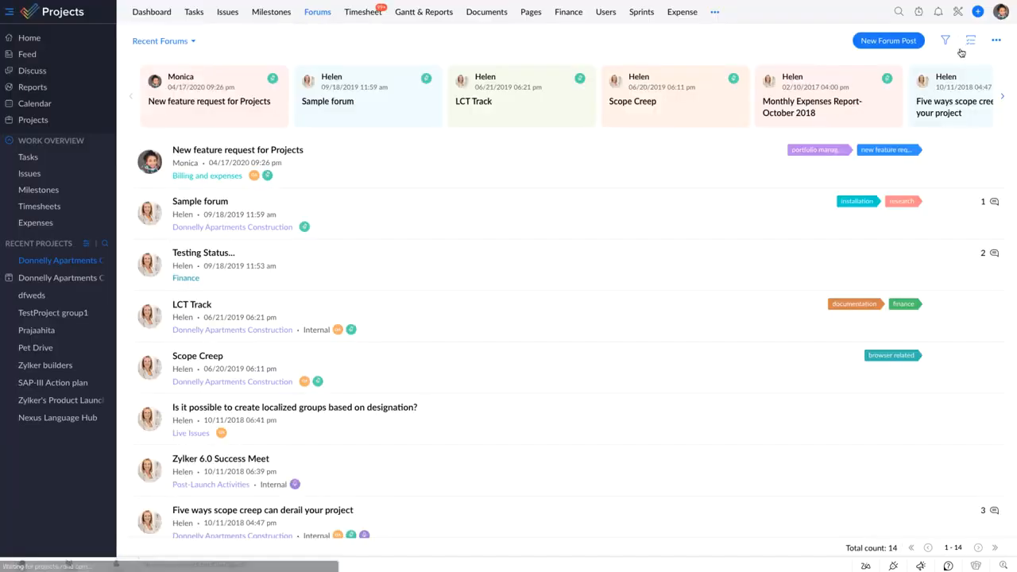
- Open a new forum post form and examine its category choices and the users available for notification
click(902, 45)
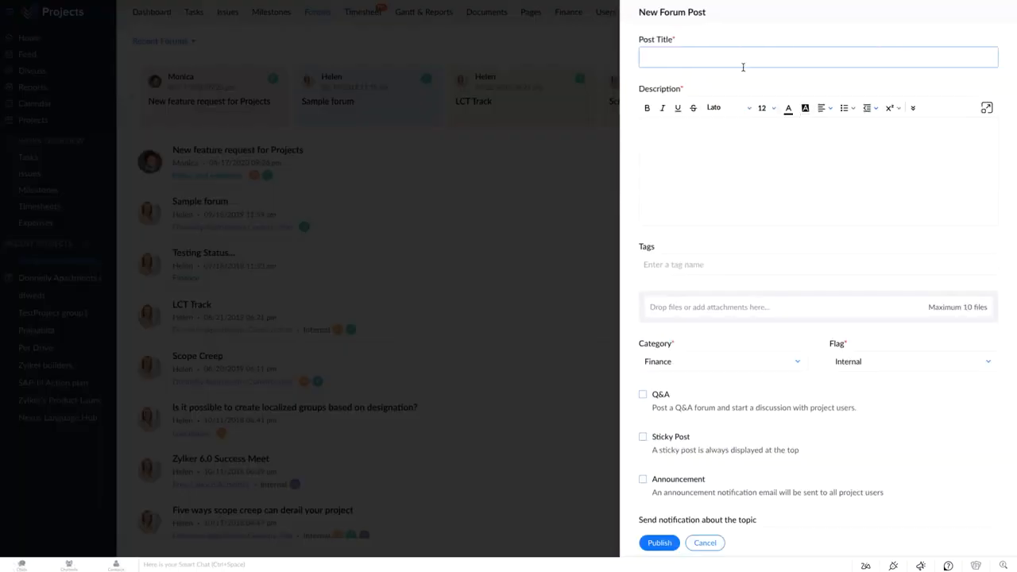
click(737, 143)
click(779, 361)
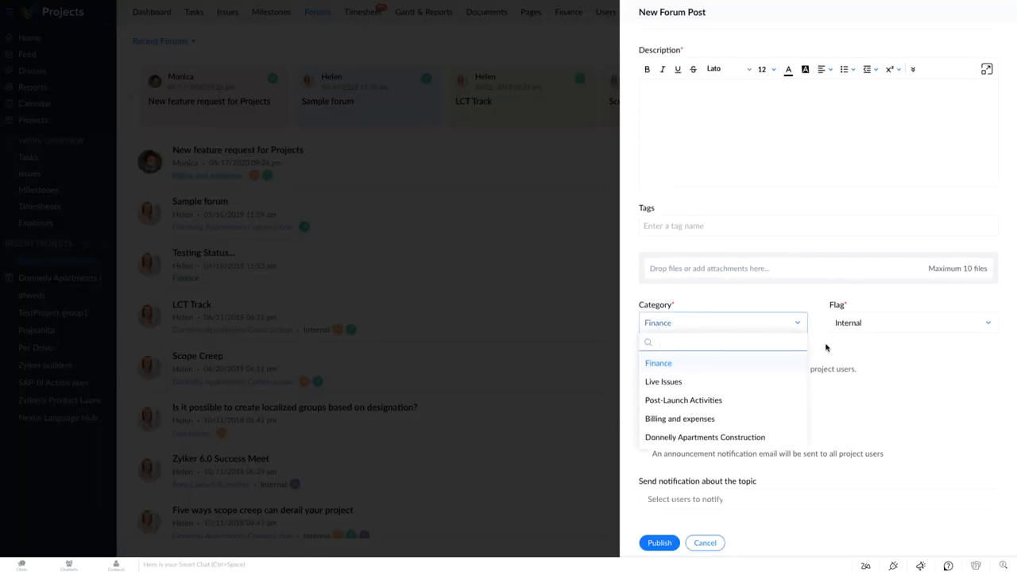
click(827, 348)
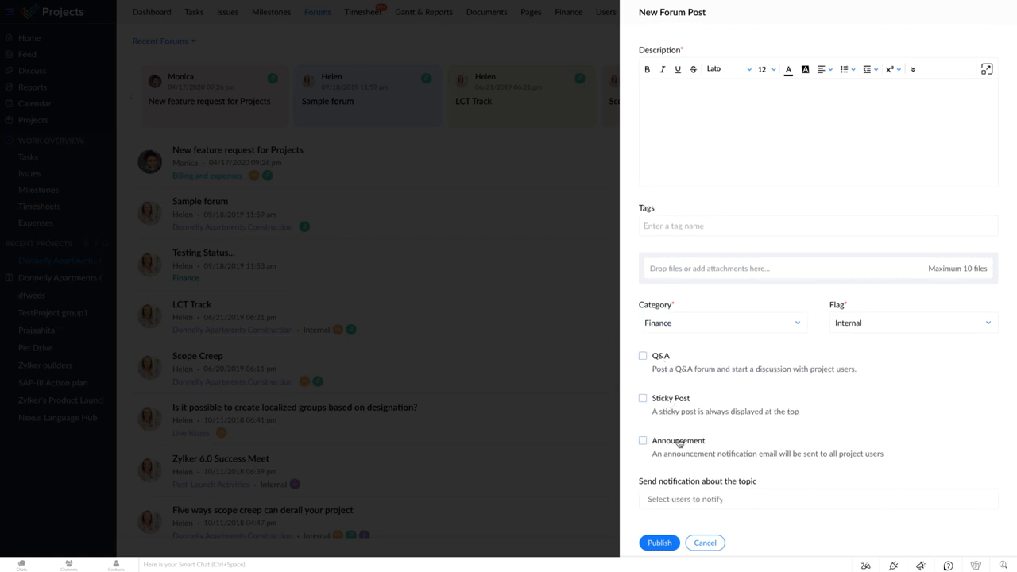
click(682, 498)
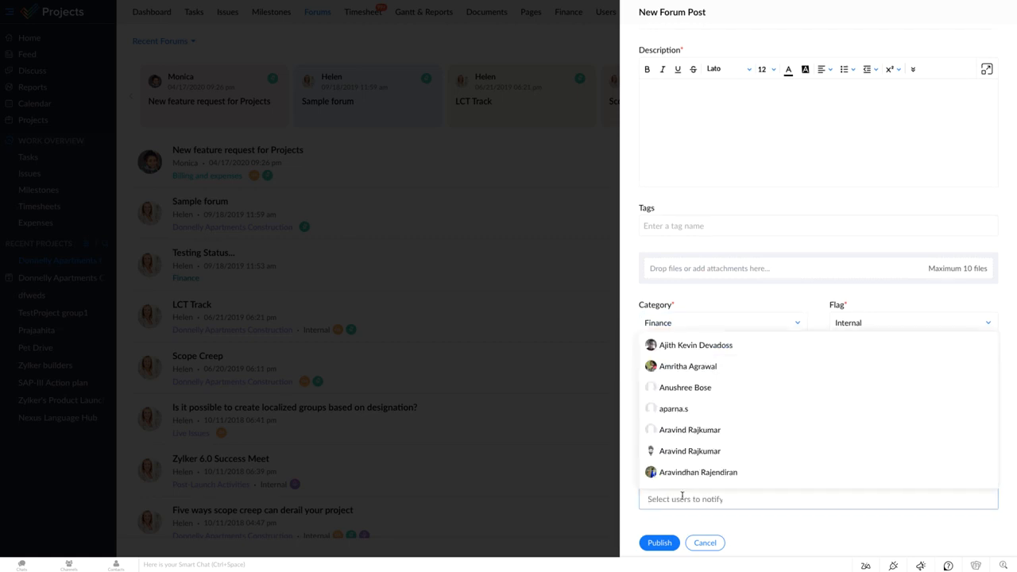
scroll(736, 432, down, 4)
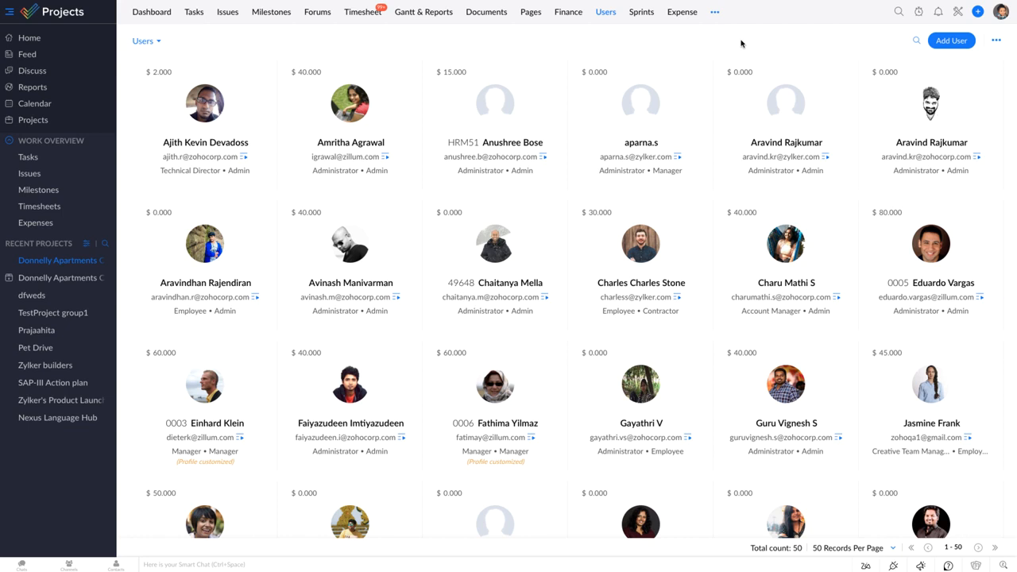
- Open the Add User form for new users, and review the Manager profile's permissions and the other profile choices
click(951, 40)
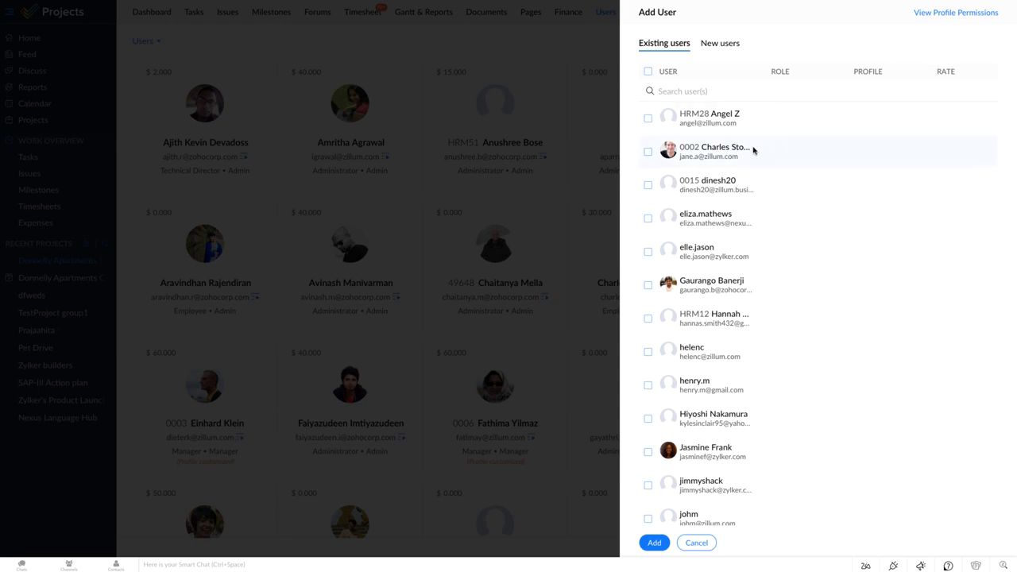
click(727, 45)
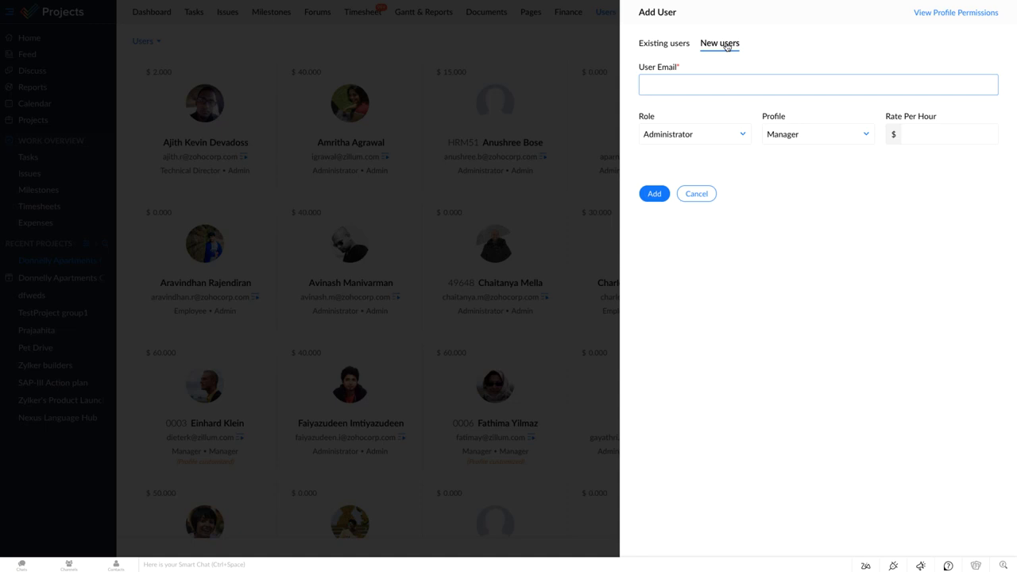
click(941, 17)
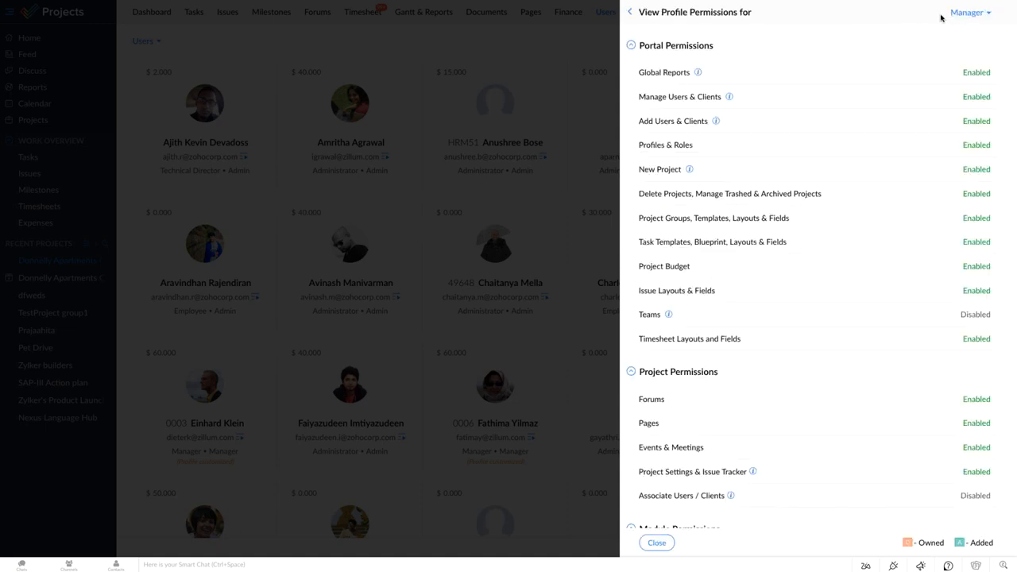
scroll(901, 44, down, 3)
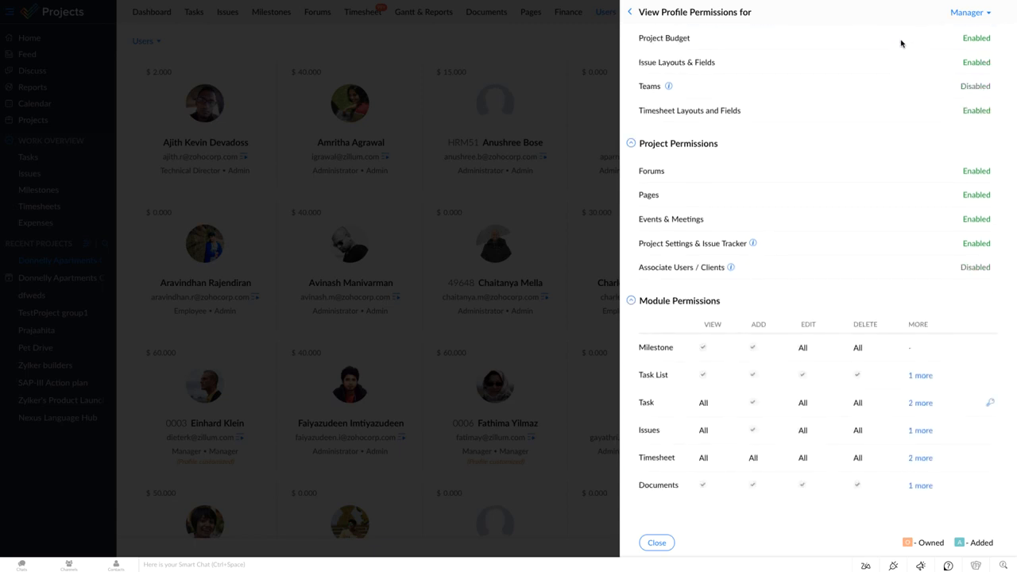
scroll(901, 44, up, 3)
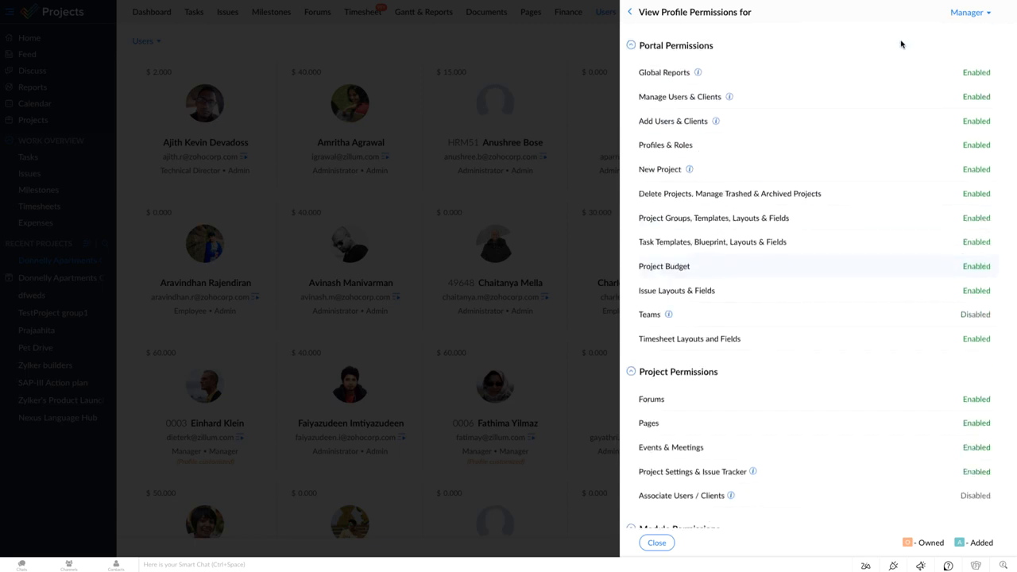
click(968, 13)
scroll(956, 81, down, 3)
scroll(956, 82, down, 2)
scroll(956, 82, up, 5)
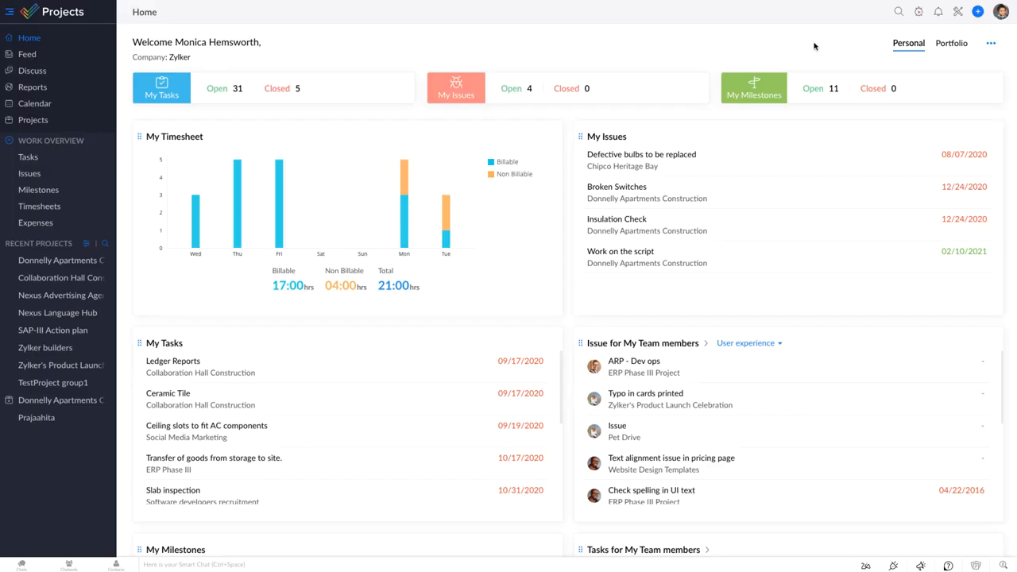
- Browse all the available Marketplace extensions in Setup
click(959, 15)
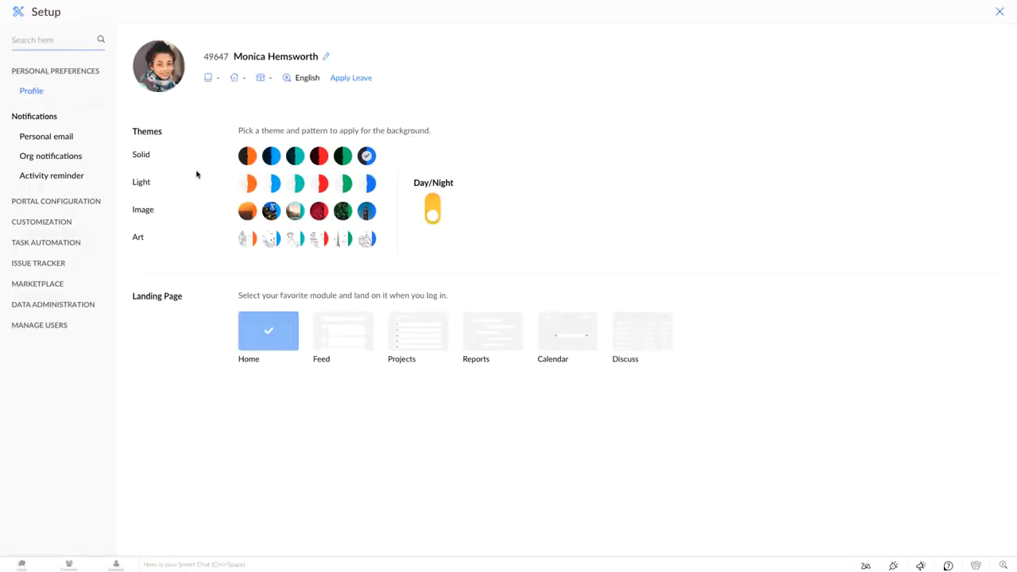
click(22, 286)
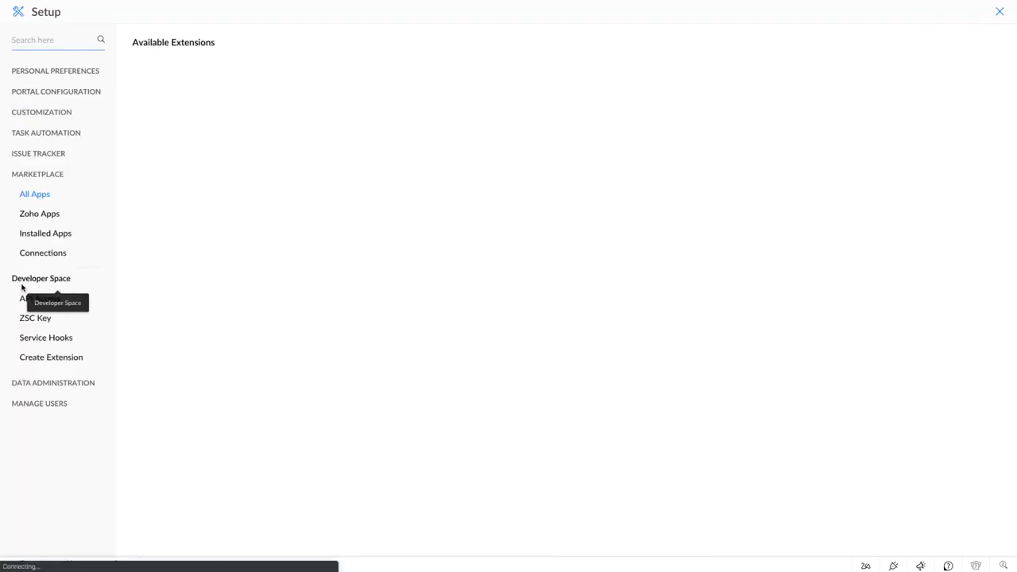
scroll(656, 288, down, 3)
scroll(657, 292, down, 4)
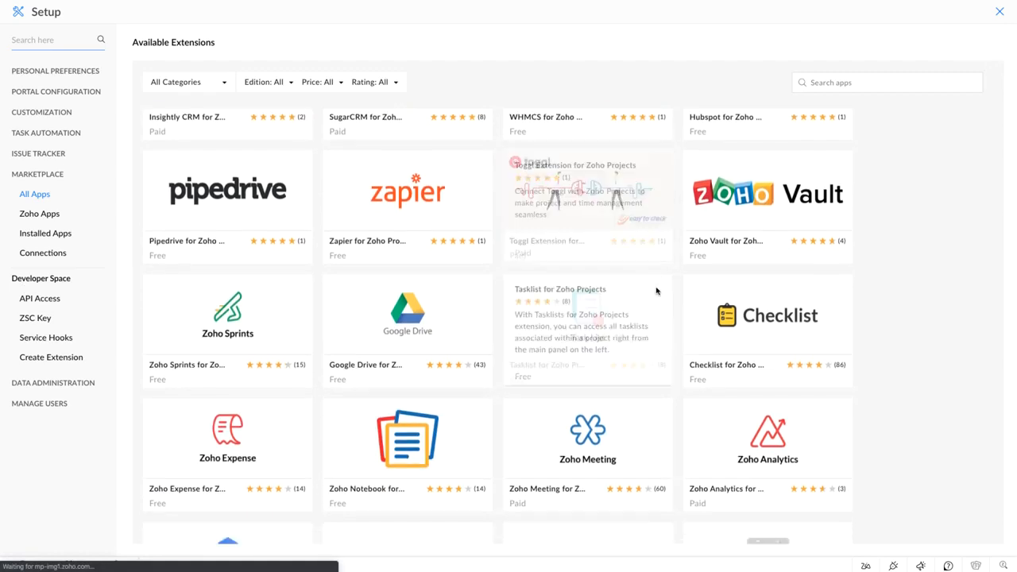
scroll(657, 292, down, 5)
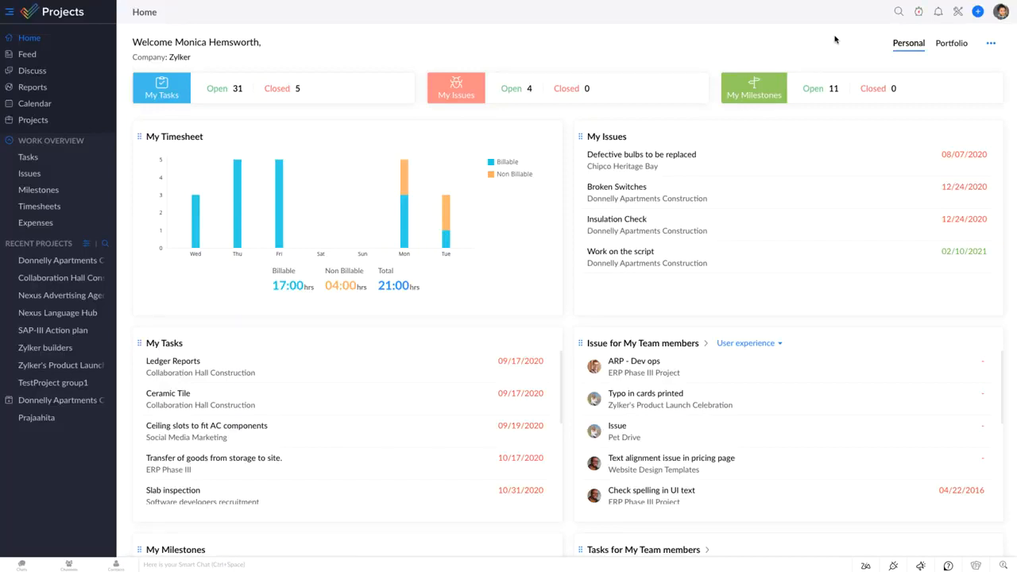
- Search all projects for "switch"
click(898, 11)
text(s)
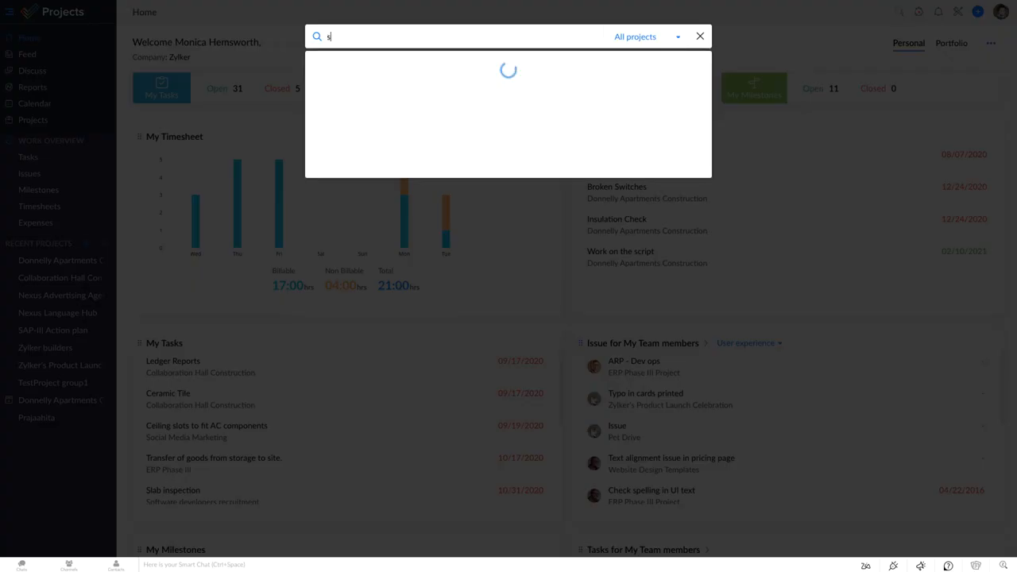
text(witch)
key(Return)
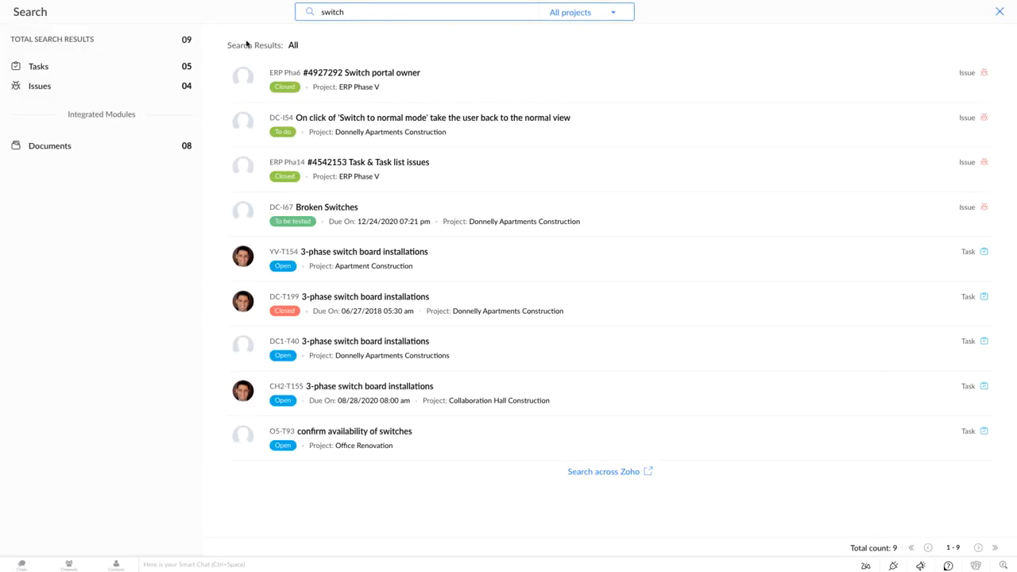
- Narrow the search results to Tasks in the Office Renovation project, reset to all results, show only Issues, and close the search
click(84, 73)
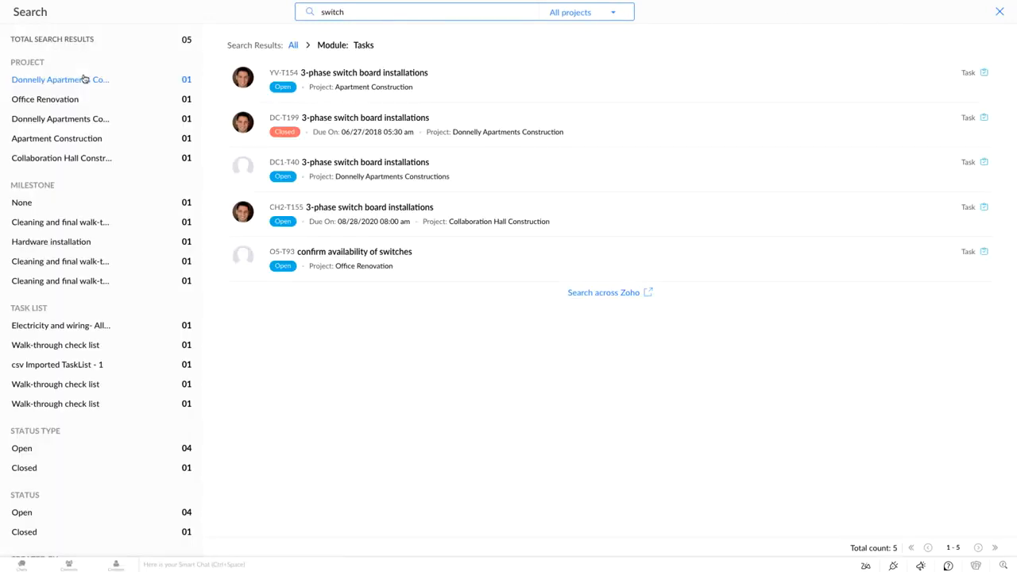
click(80, 100)
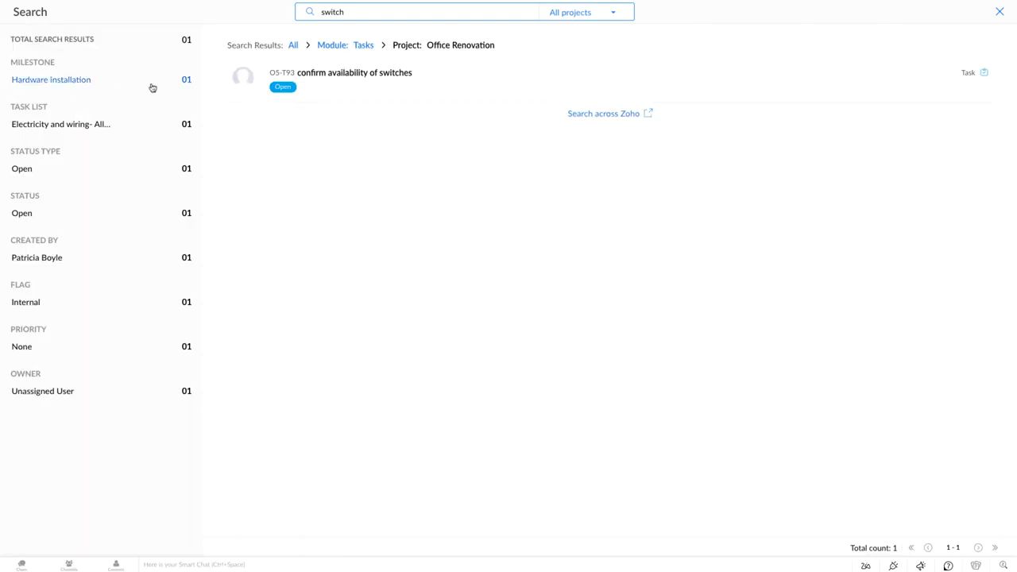
click(293, 46)
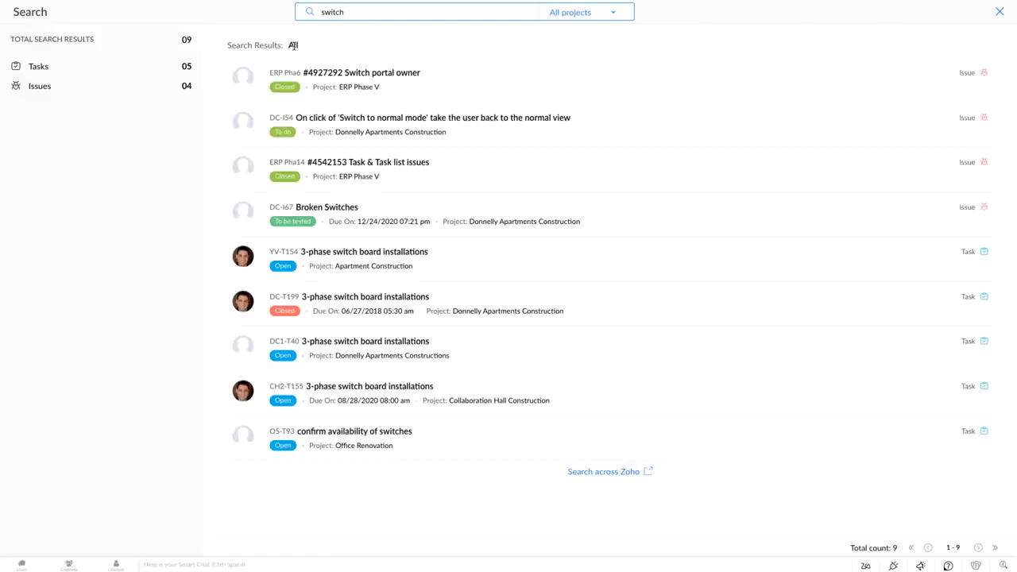
click(159, 85)
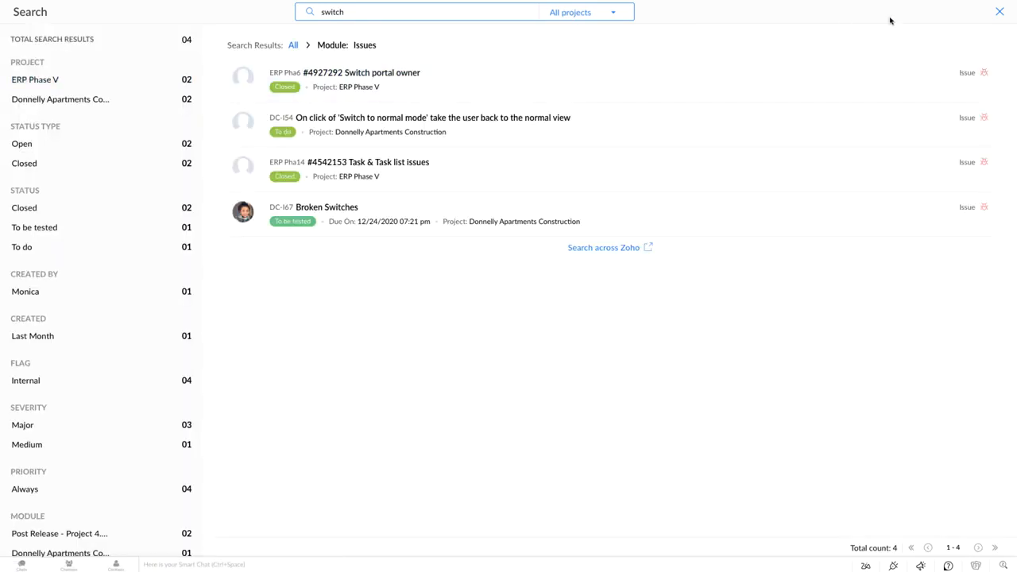
click(1000, 12)
- View the list of running timers and the list of all notifications, closing each one
click(920, 14)
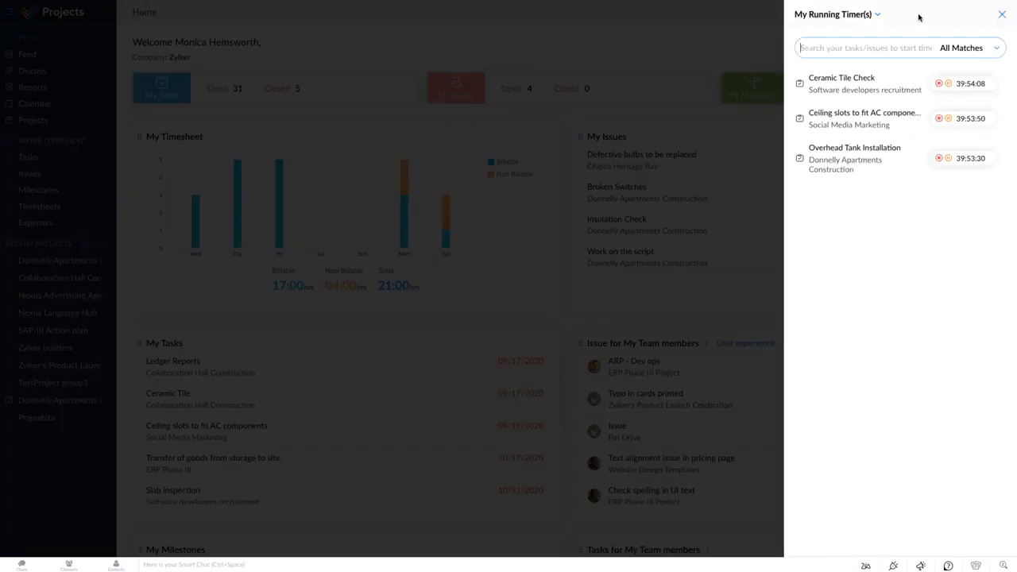
click(1001, 15)
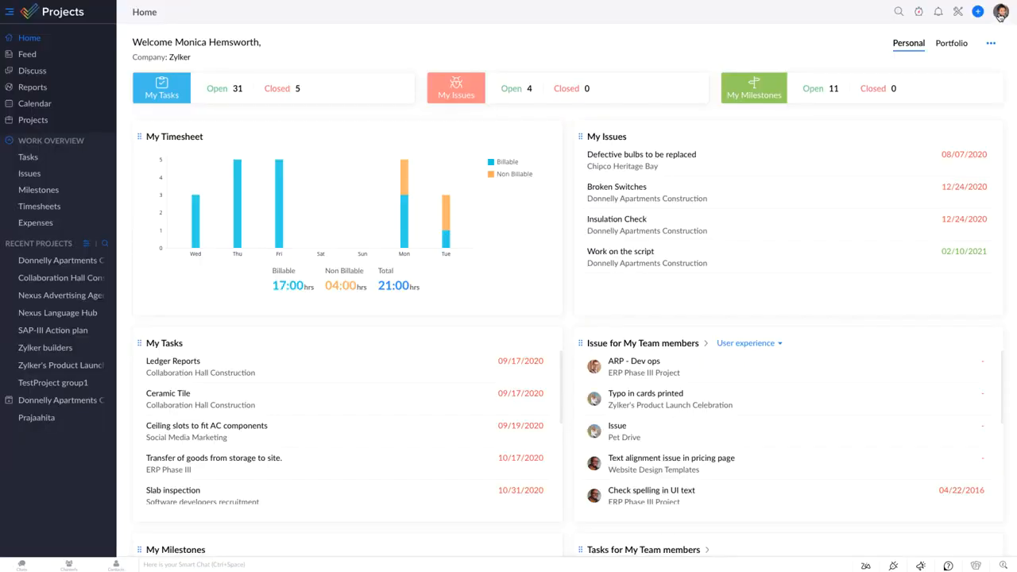
click(940, 15)
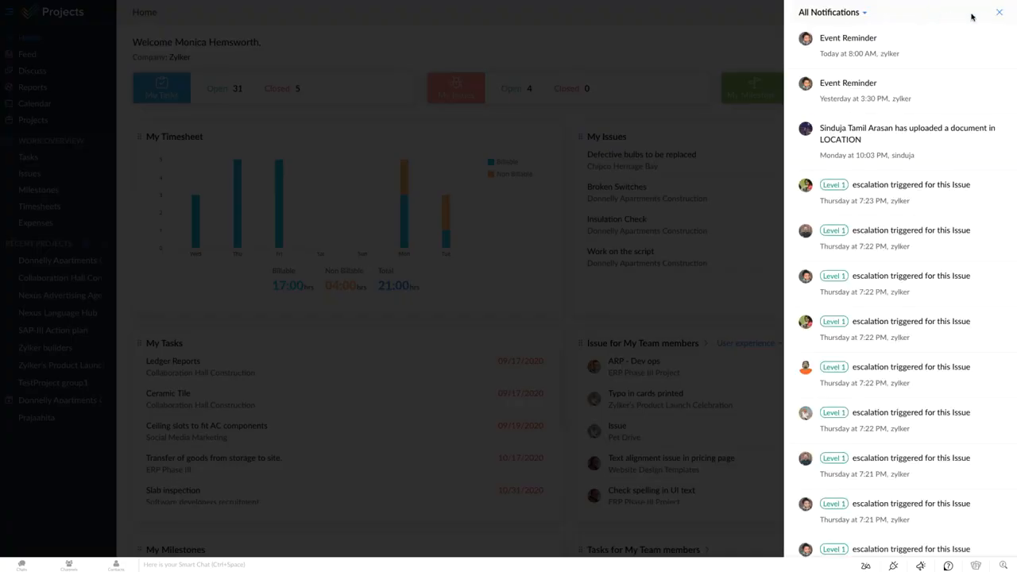
click(1000, 12)
- Open the quick-add New Task form and its other item types, and view the account panel with its theme choices
click(981, 16)
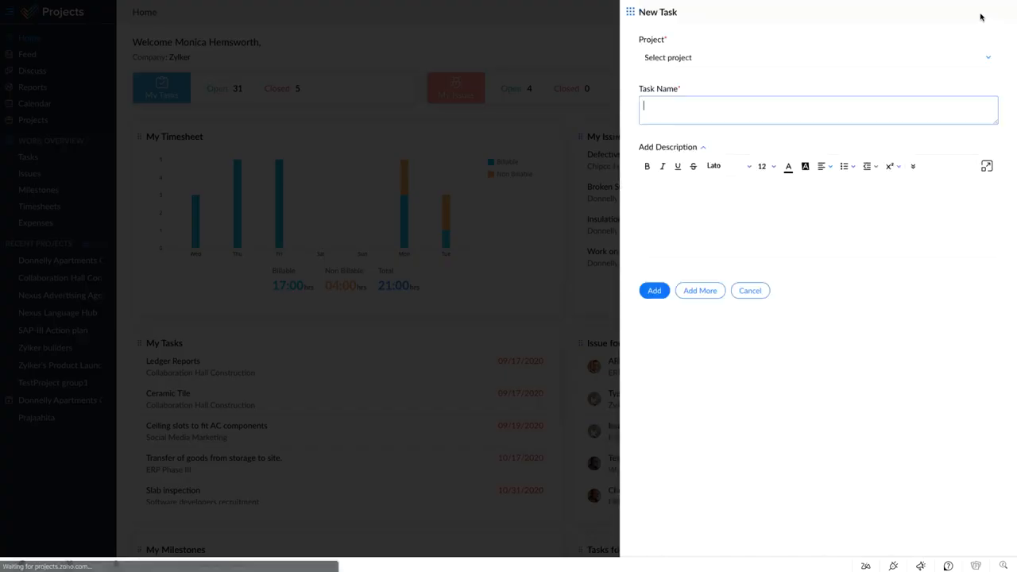
click(631, 13)
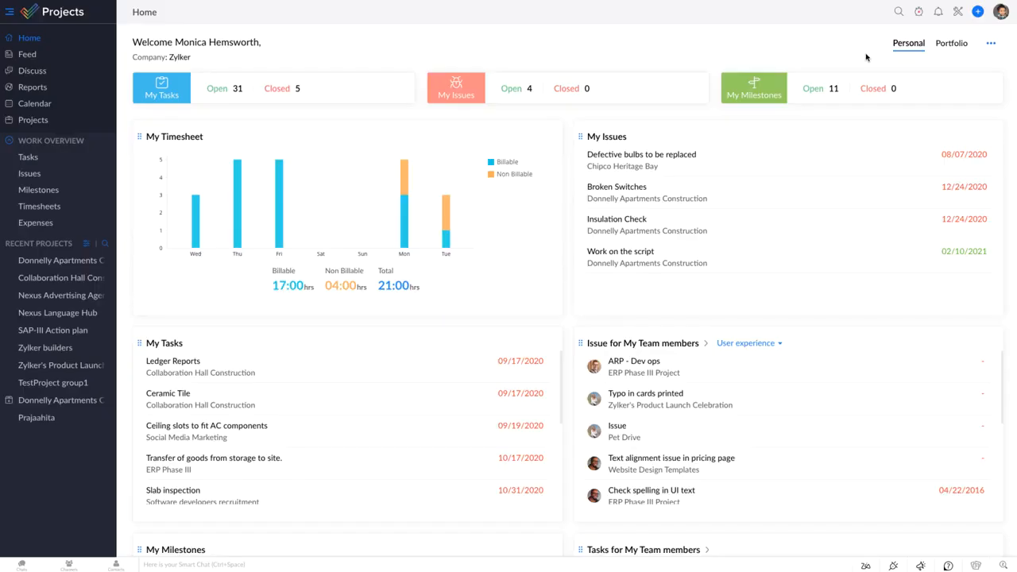
click(1001, 13)
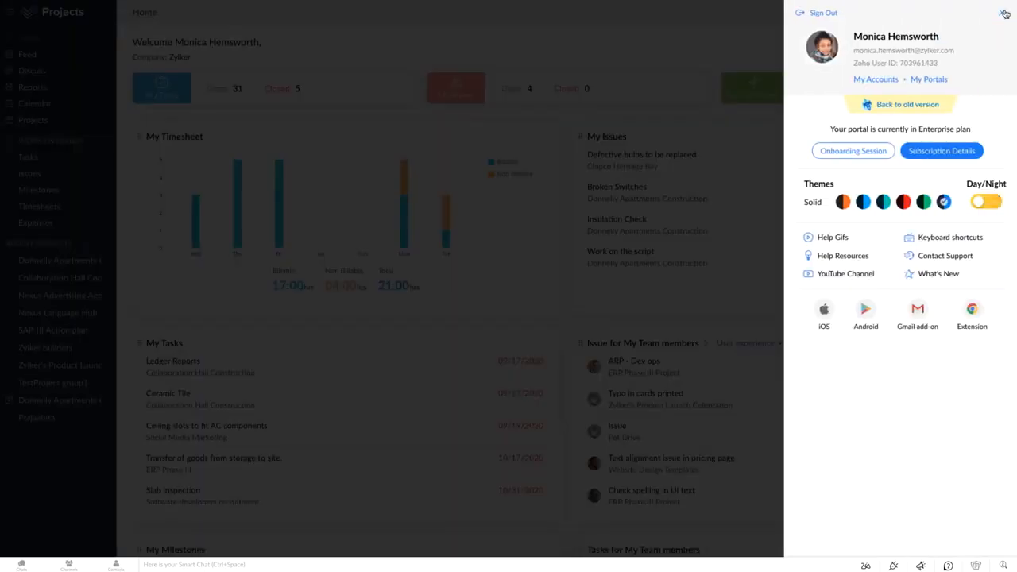
mouse_move(969, 275)
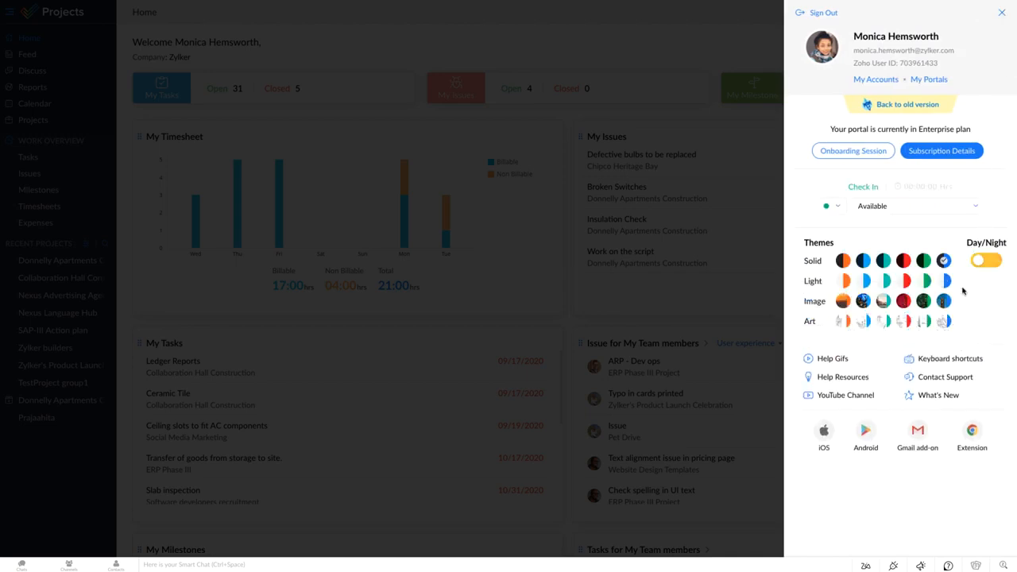